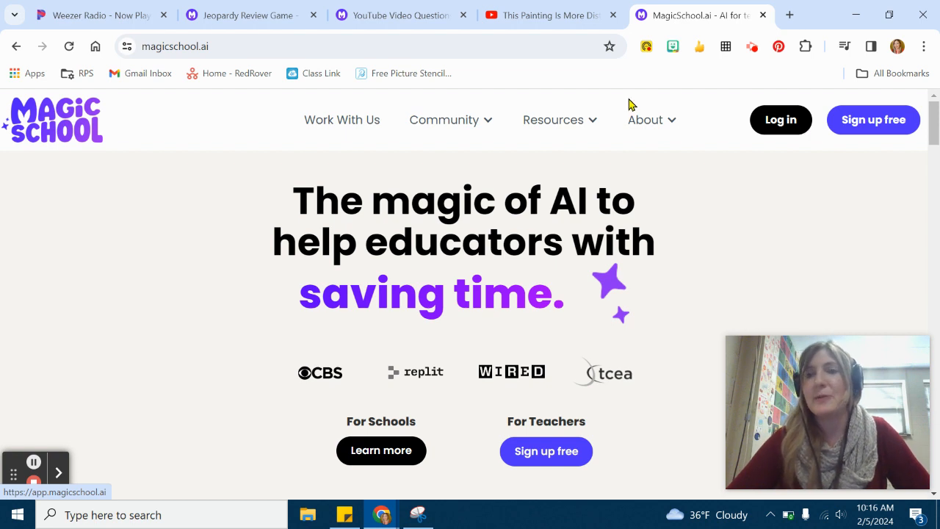
Log in to MagicSchool and browse the full list of Magic Tools, returning to the favorites.
left_click(780, 123)
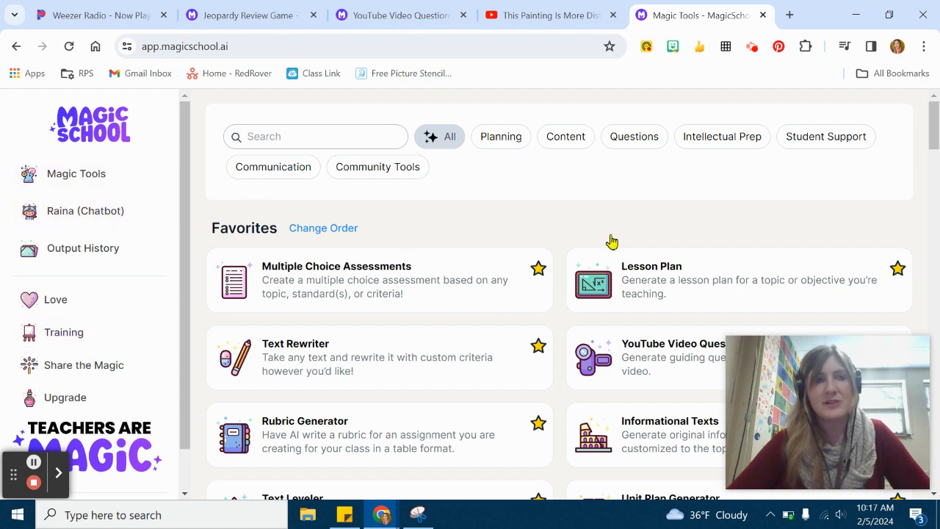
mouse_move(933, 131)
left_mouse_down()
mouse_move(933, 138)
mouse_move(933, 131)
left_mouse_up()
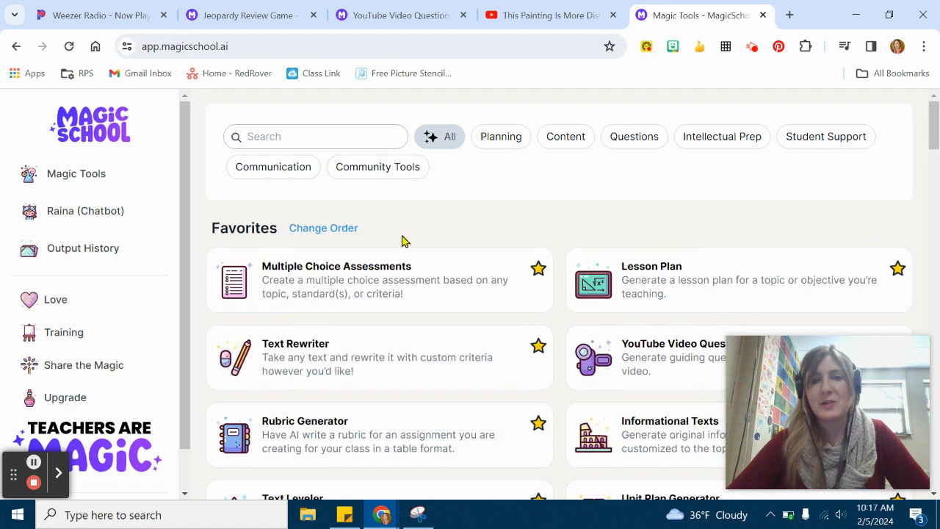
scroll(570, 289, "down", 3)
scroll(570, 288, "up", 3)
scroll(563, 294, "down", 10)
scroll(561, 304, "down", 15)
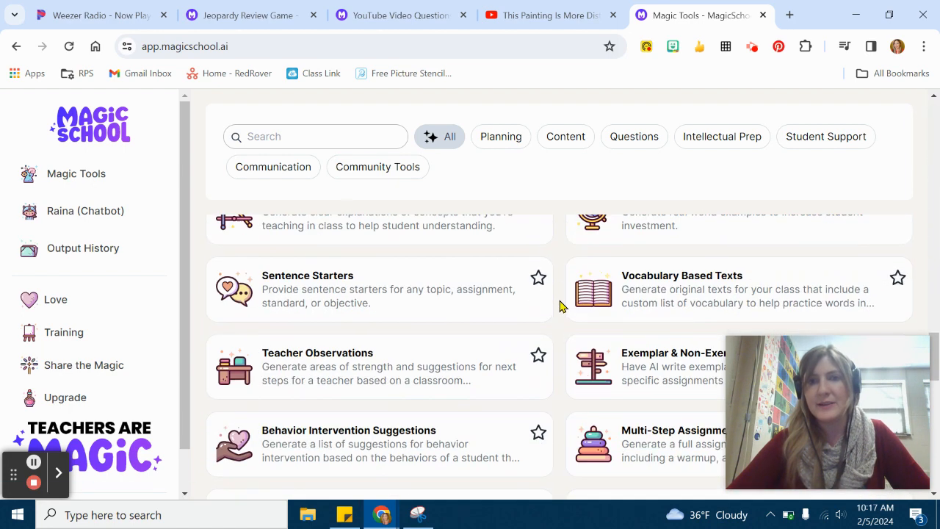
scroll(561, 306, "down", 5)
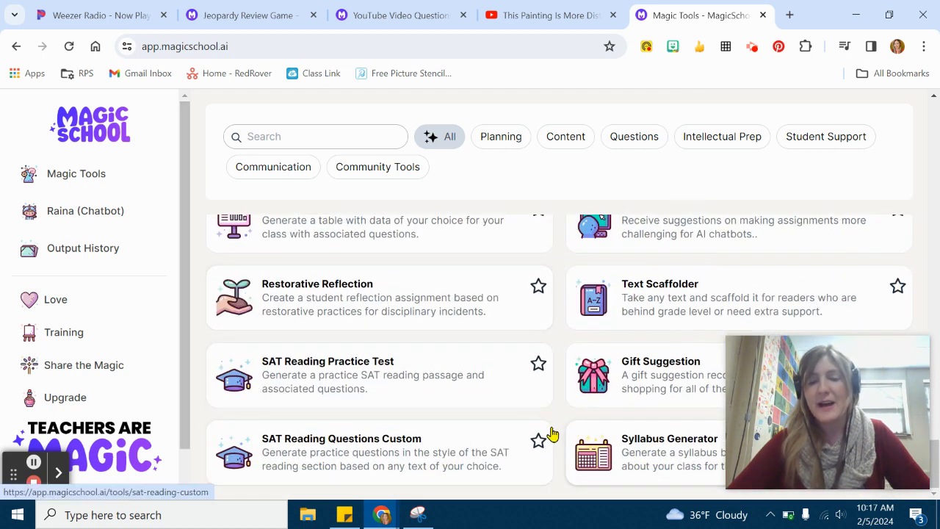
scroll(538, 294, "up", 20)
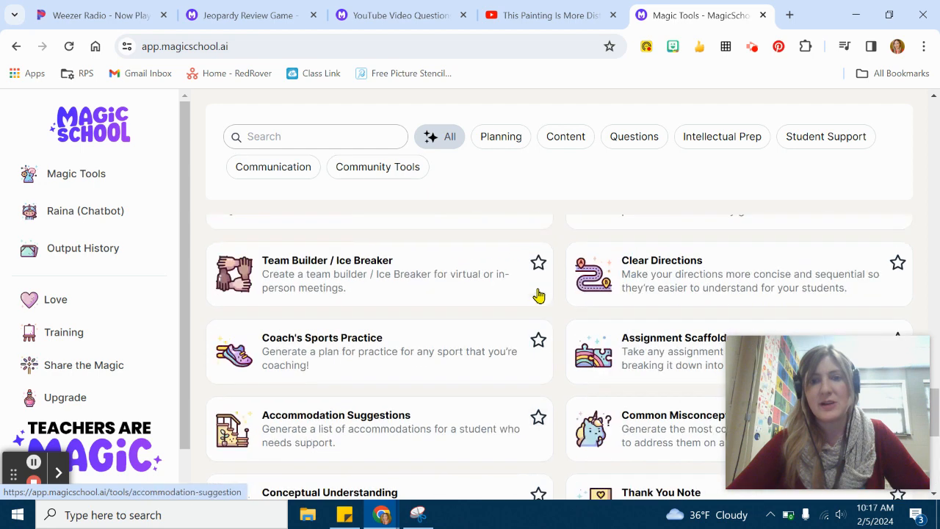
scroll(539, 314, "up", 3)
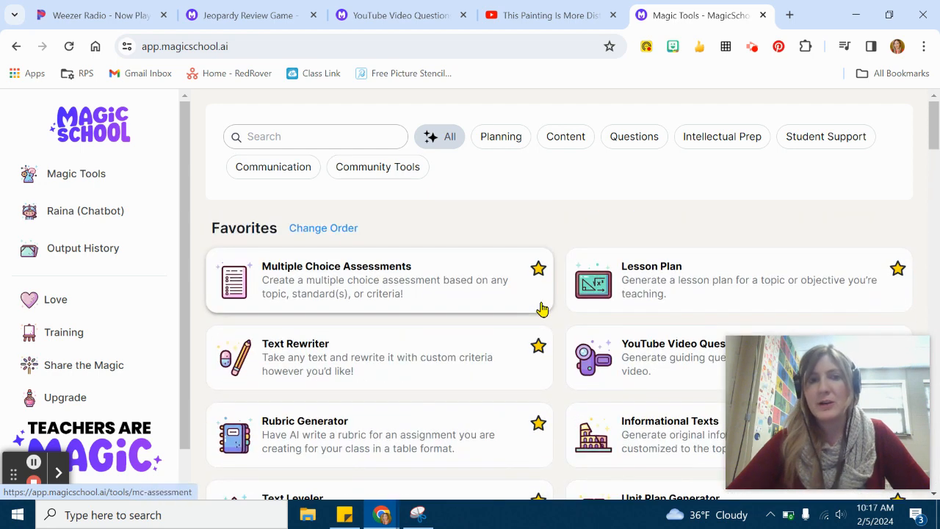
Open the Multiple Choice Assessments tool and set the grade level to 8th grade.
left_click(388, 297)
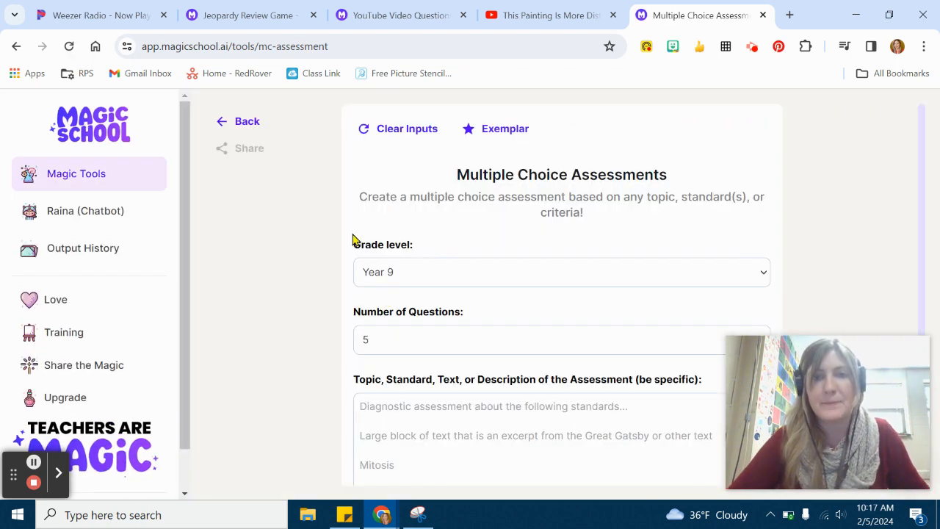
left_click(408, 272)
scroll(402, 218, "down", 2)
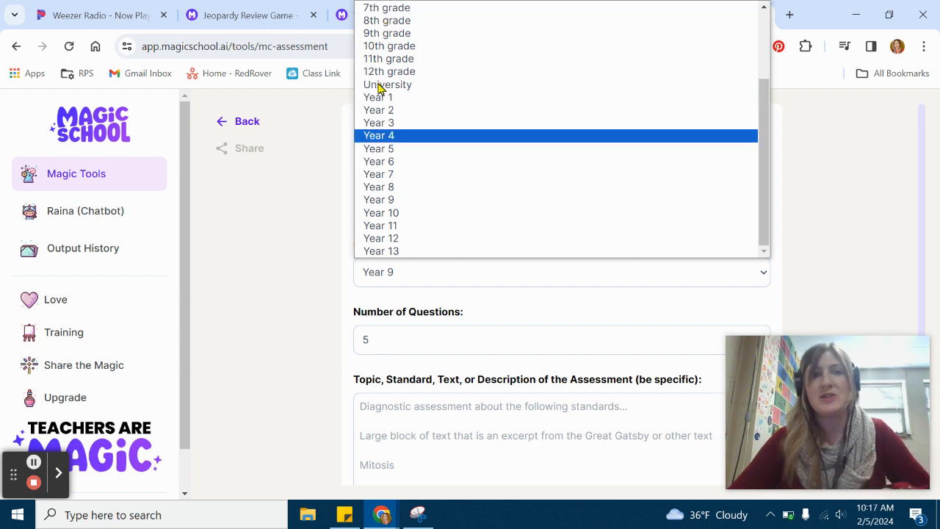
scroll(413, 156, "up", 3)
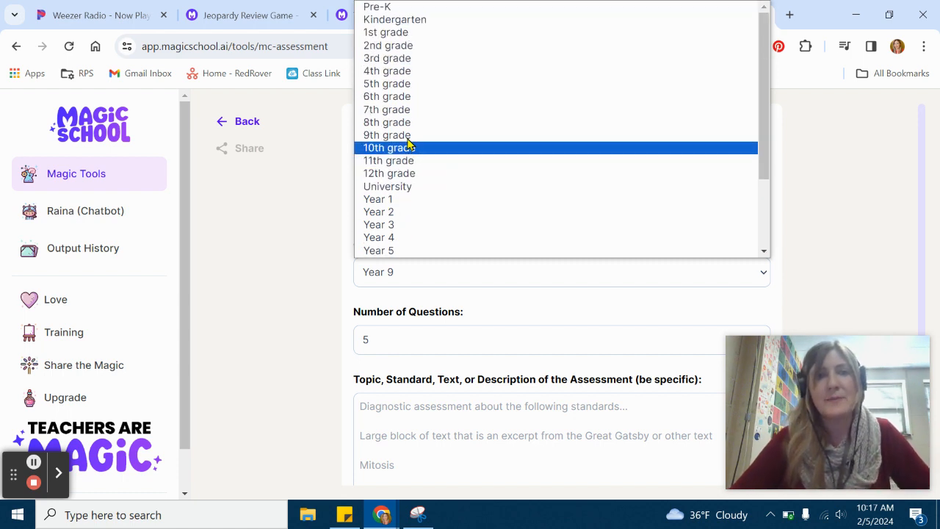
left_click(407, 122)
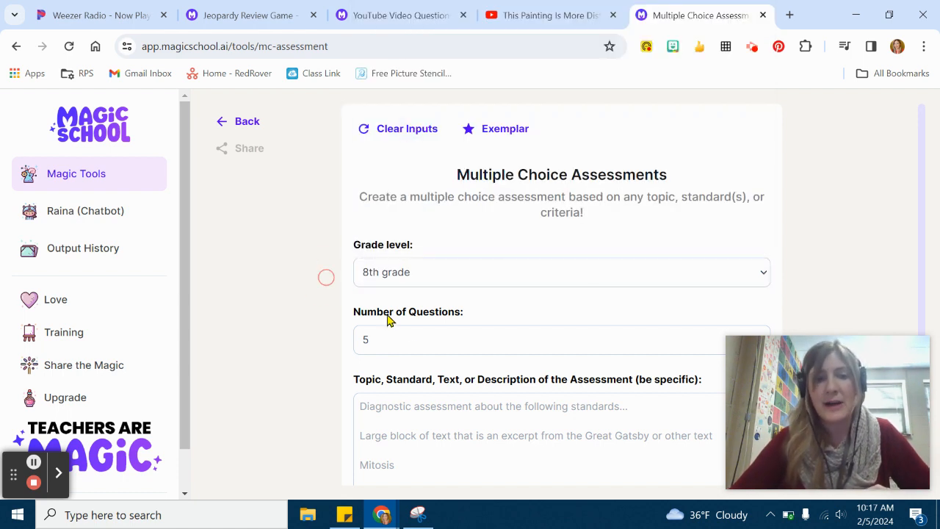
Keep the number of questions at 5, enter "Photo editing using Photoshop" as the assessment topic, and generate it.
left_click(387, 347)
left_click(367, 346)
scroll(323, 301, "down", 2)
left_click(460, 330)
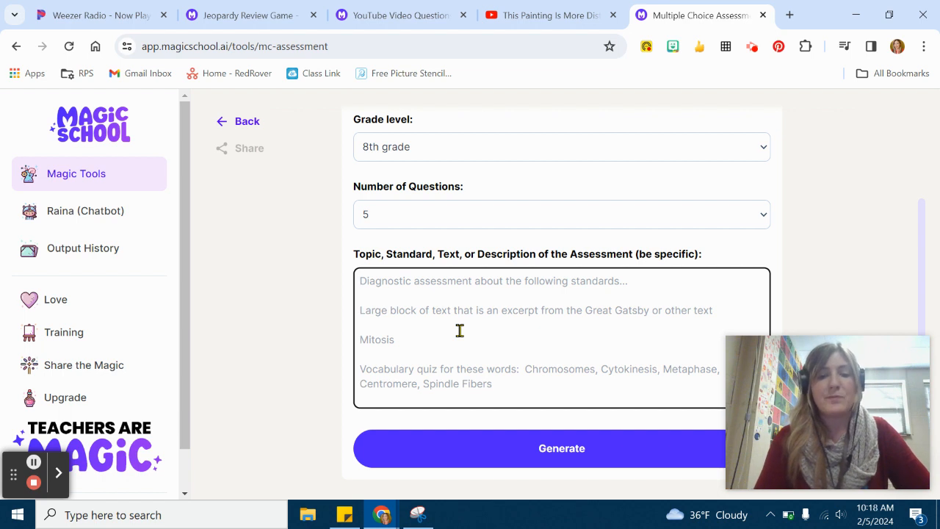
type("Photo edi")
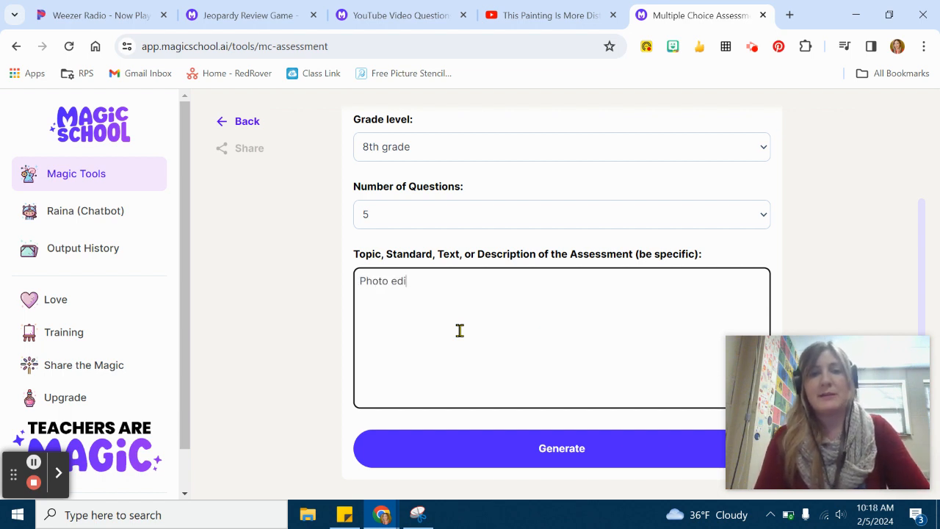
type("ting using P")
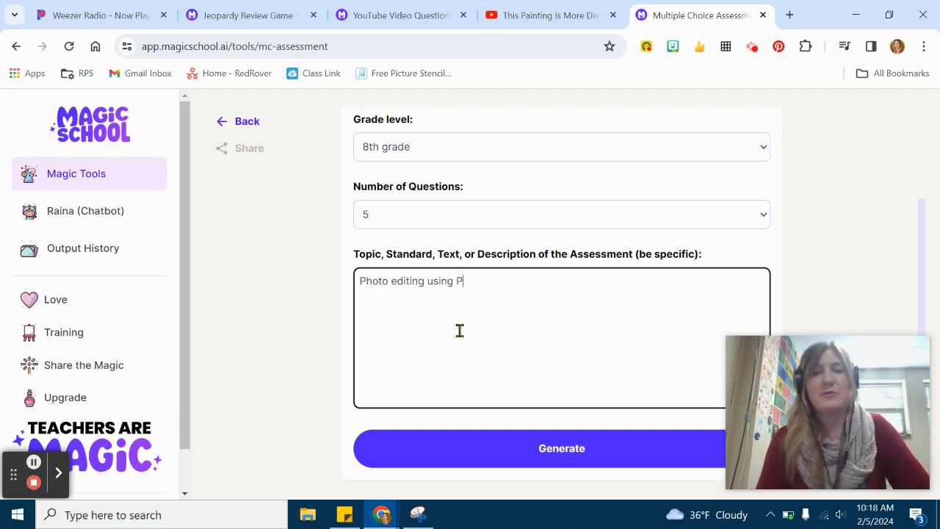
type("hotoshop")
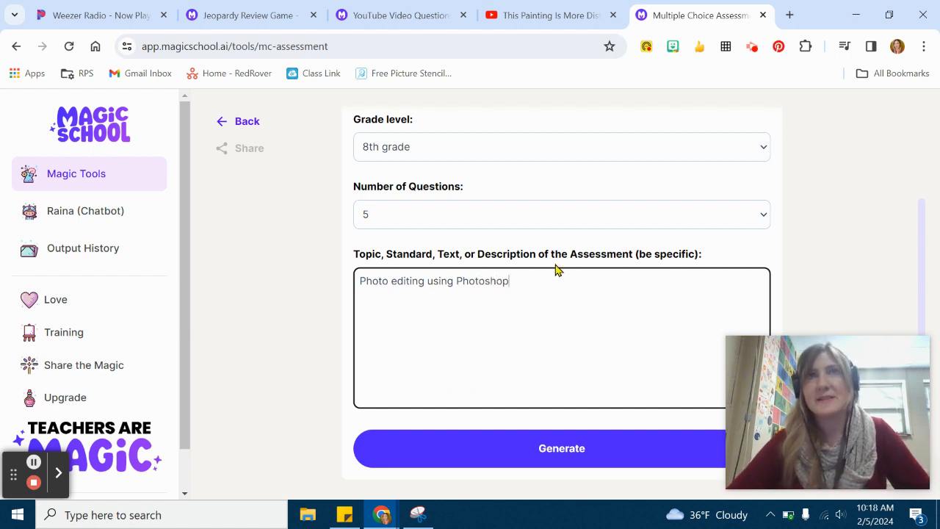
left_click(572, 453)
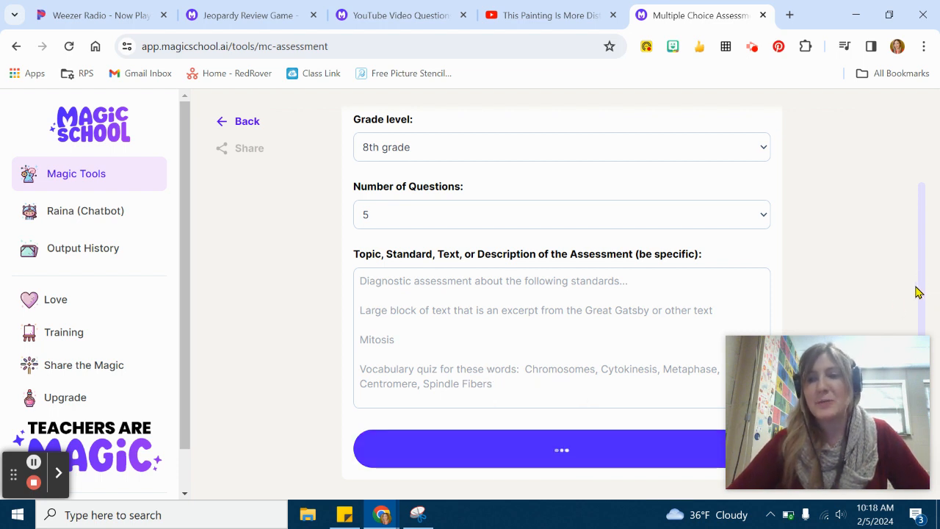
Review the generated Photoshop quiz, reading its questions, answer choices and answer key.
left_click_drag(870, 389, 840, 105)
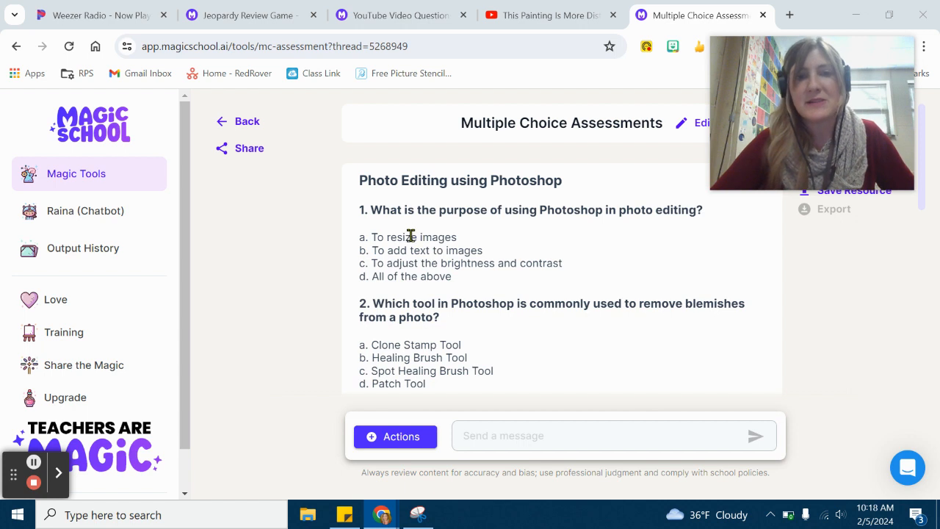
scroll(470, 289, "down", 1)
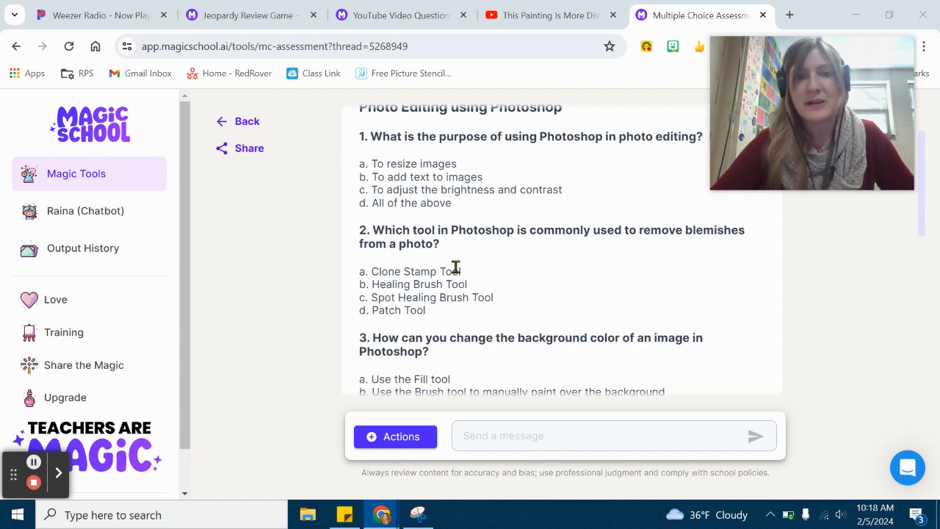
scroll(449, 251, "down", 4)
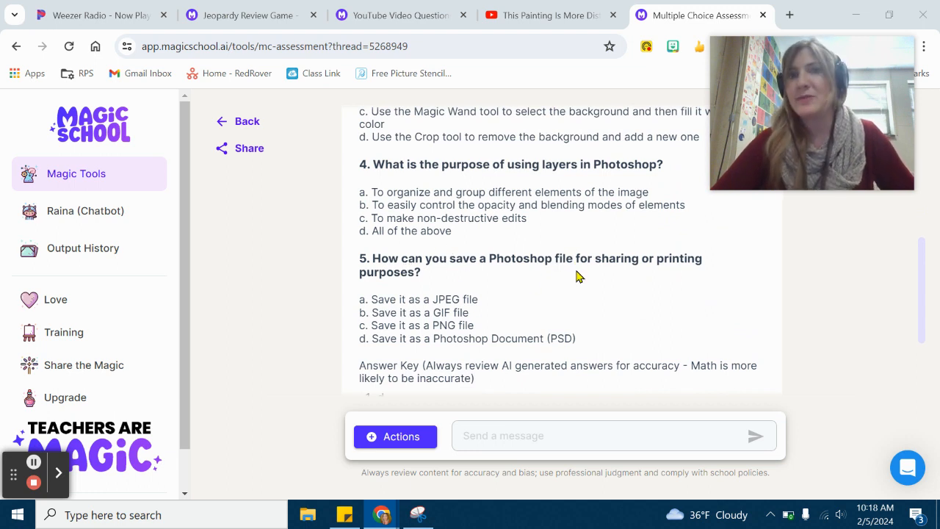
scroll(576, 275, "down", 2)
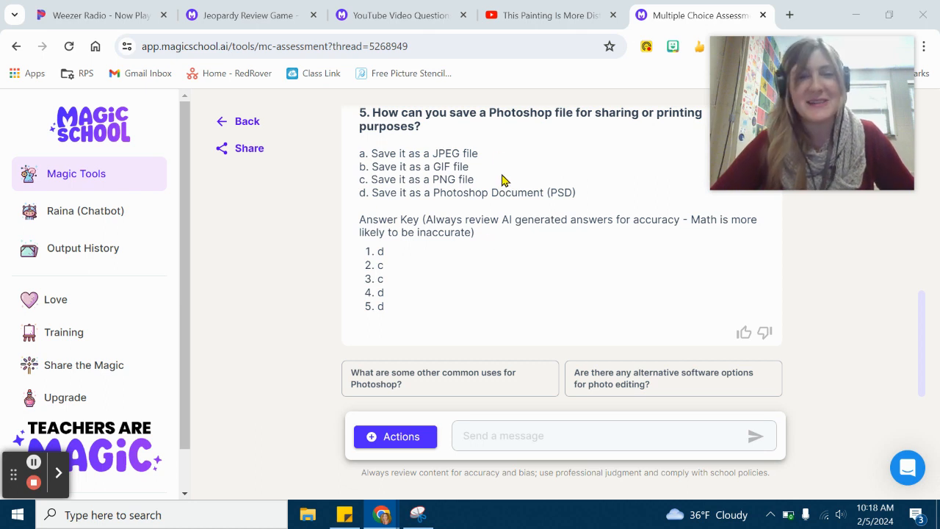
scroll(505, 238, "up", 4)
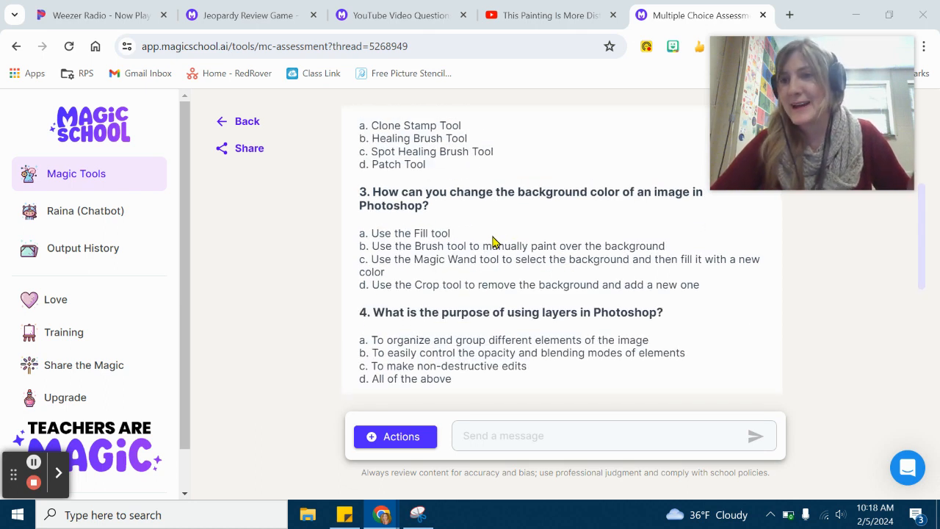
scroll(493, 244, "up", 3)
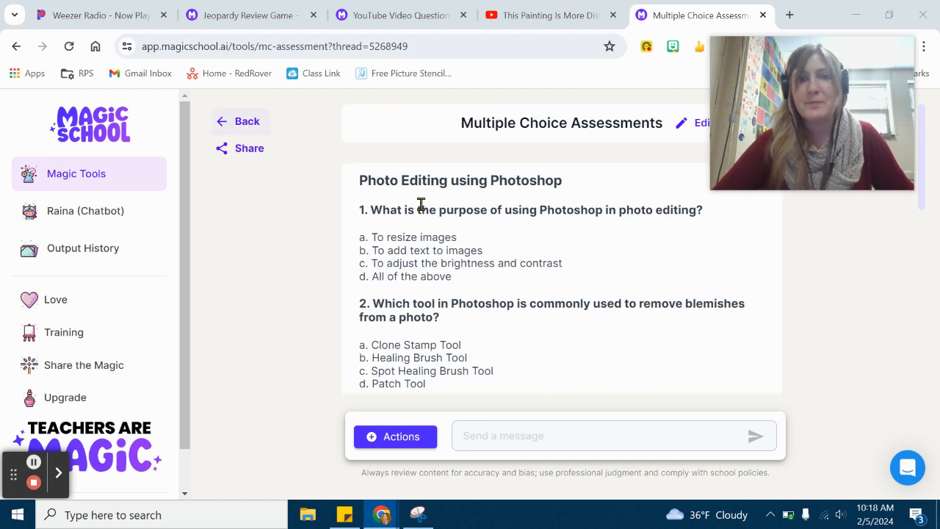
scroll(419, 204, "down", 1)
scroll(329, 191, "up", 1)
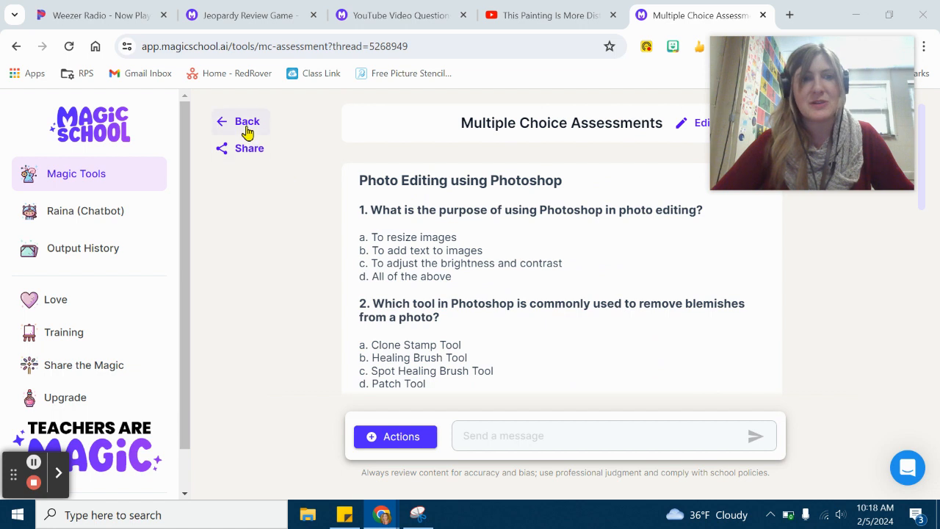
Return to the tool list, open the Lesson Plan tool and set the grade level to Kindergarten.
left_click(245, 122)
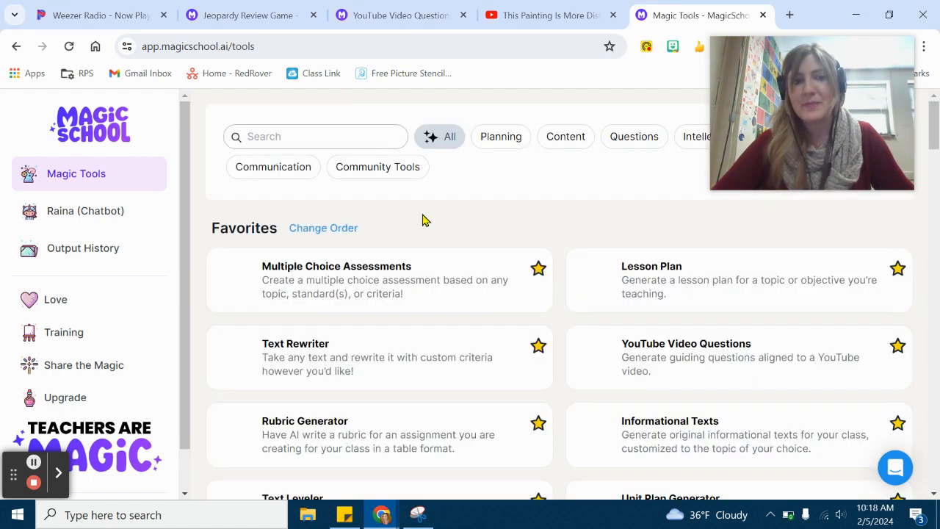
left_click(703, 278)
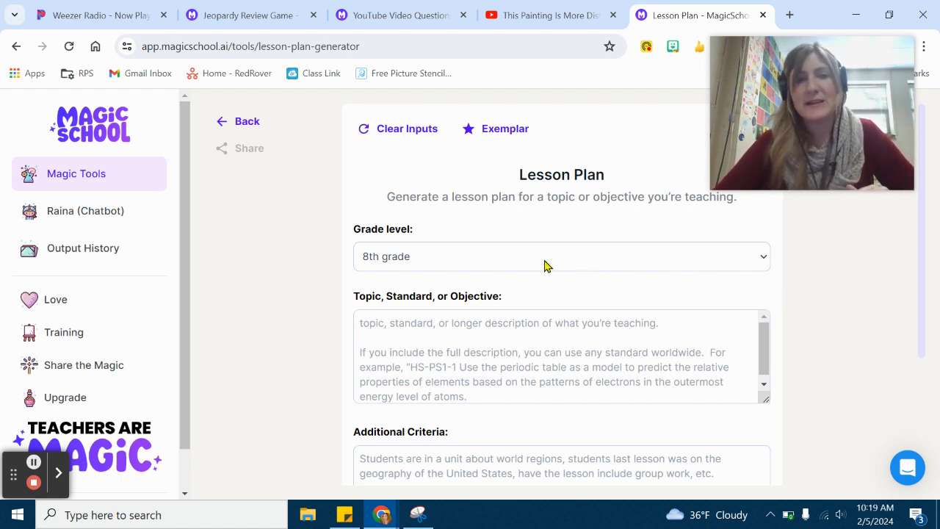
left_click(399, 257)
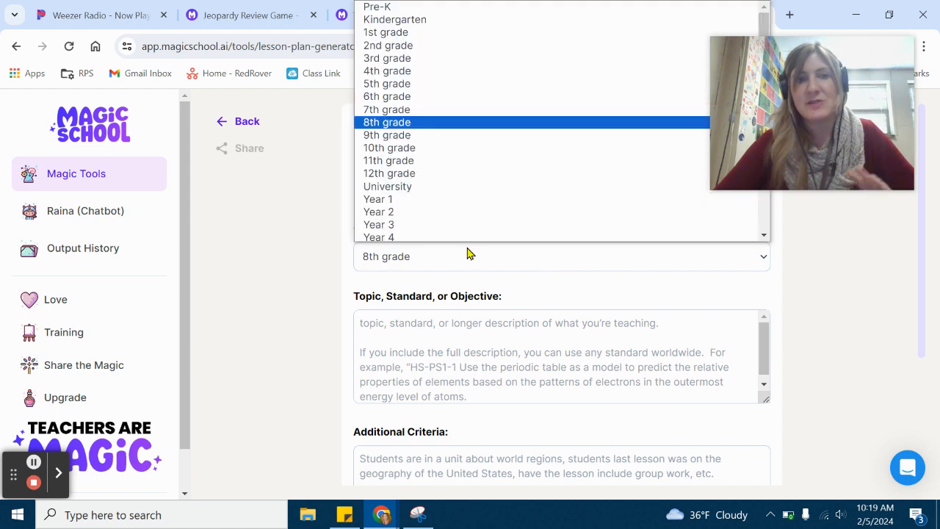
left_click(389, 19)
Enter "Rainforest animals" as the lesson plan's topic, standard, or objective.
left_click(432, 347)
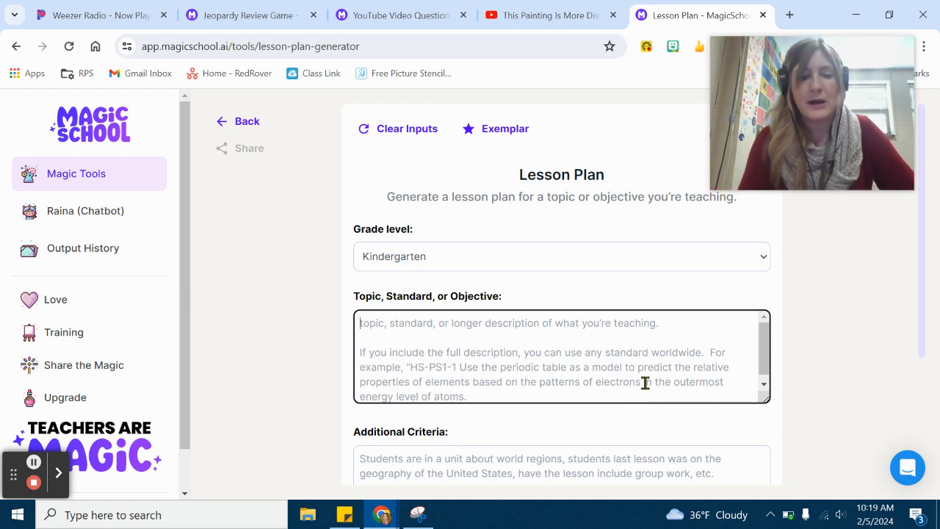
type("Rainf")
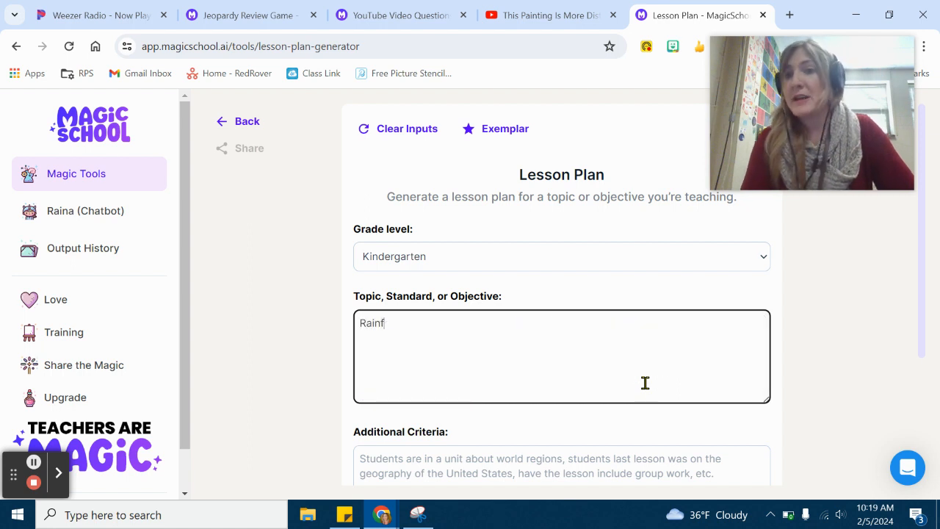
type("orest animals")
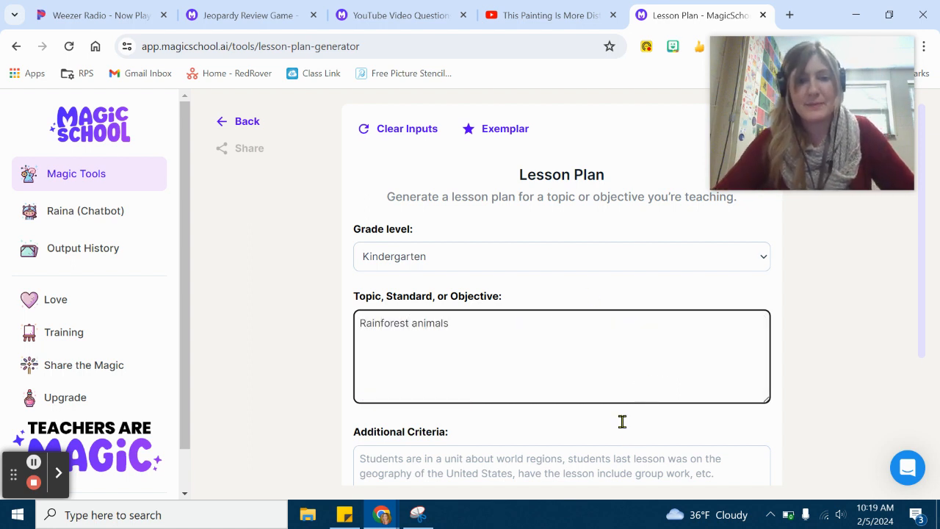
Add "Geography" as the additional criteria, leave the standards set empty, and generate the lesson plan.
scroll(621, 419, "down", 2)
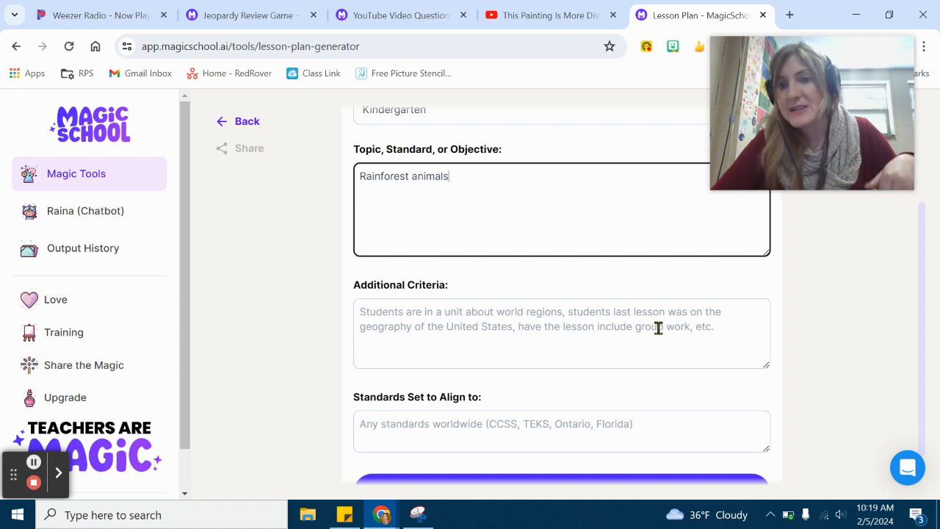
left_click(399, 326)
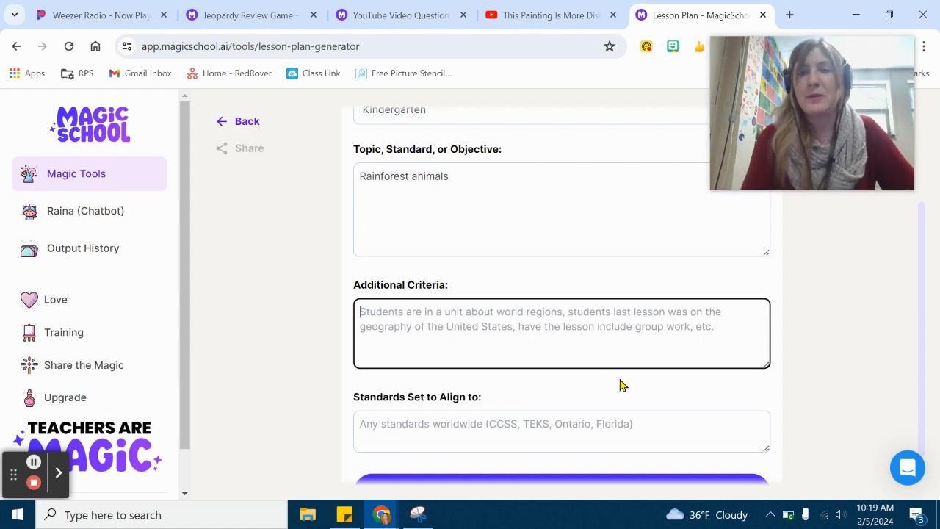
type("Geography")
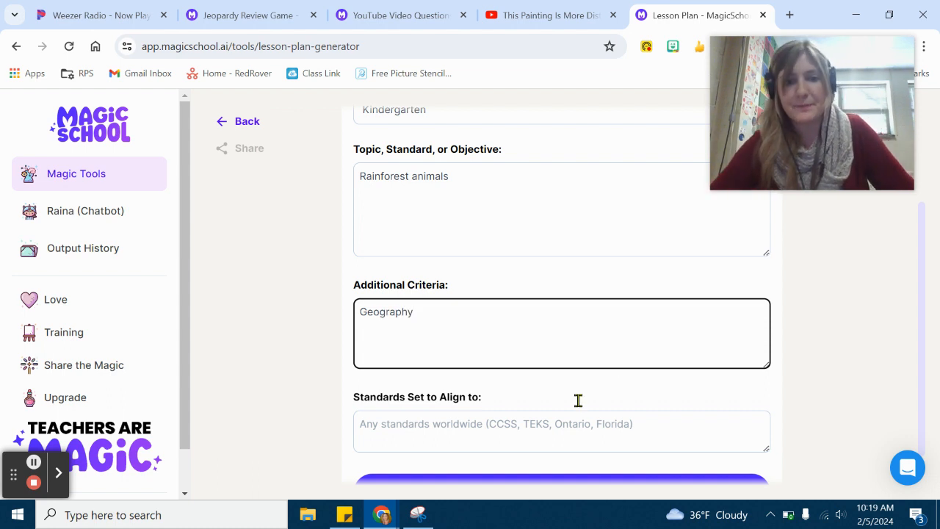
scroll(578, 396, "down", 1)
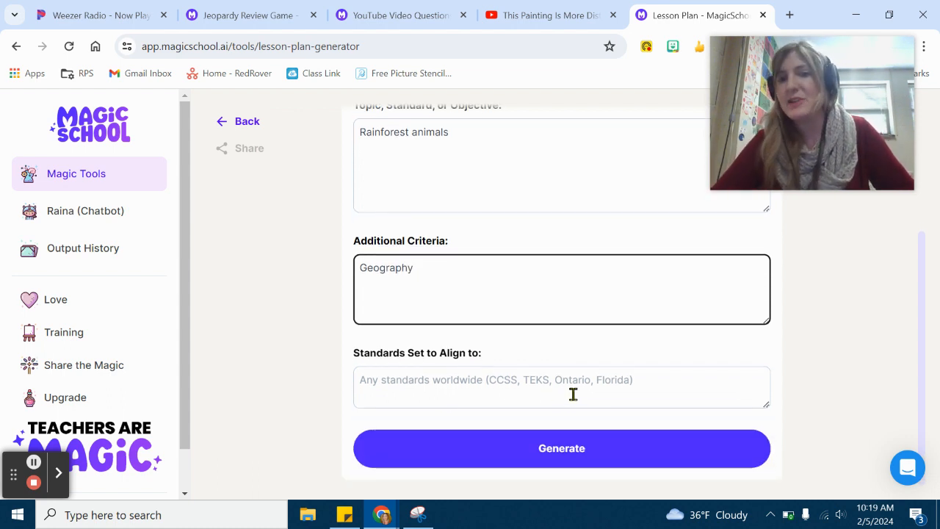
left_click(573, 456)
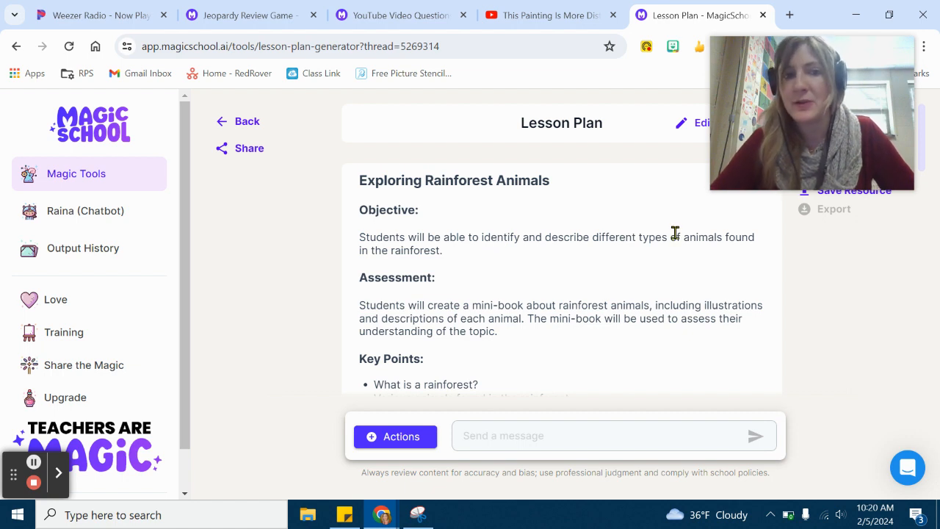
Read through the generated rainforest animals lesson plan, from the objective and assessment to the homework and standards addressed.
scroll(445, 306, "down", 1)
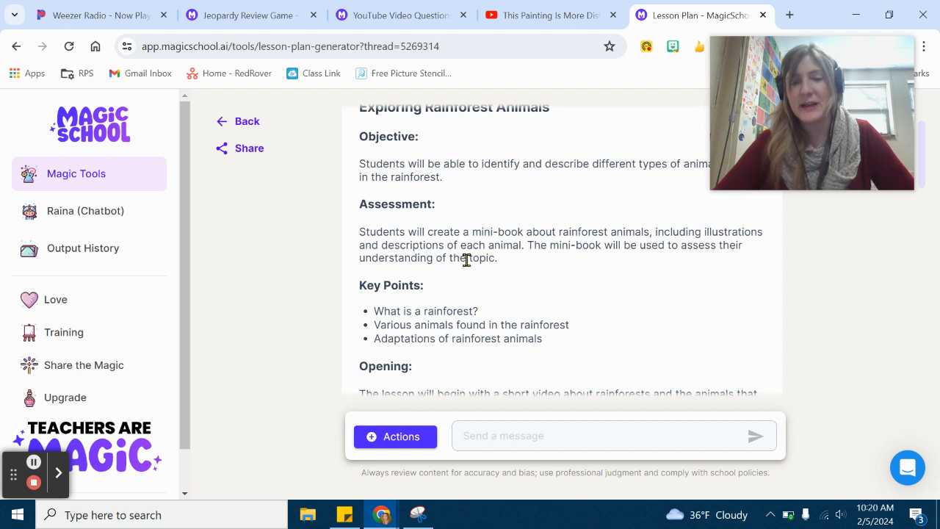
scroll(466, 256, "down", 1)
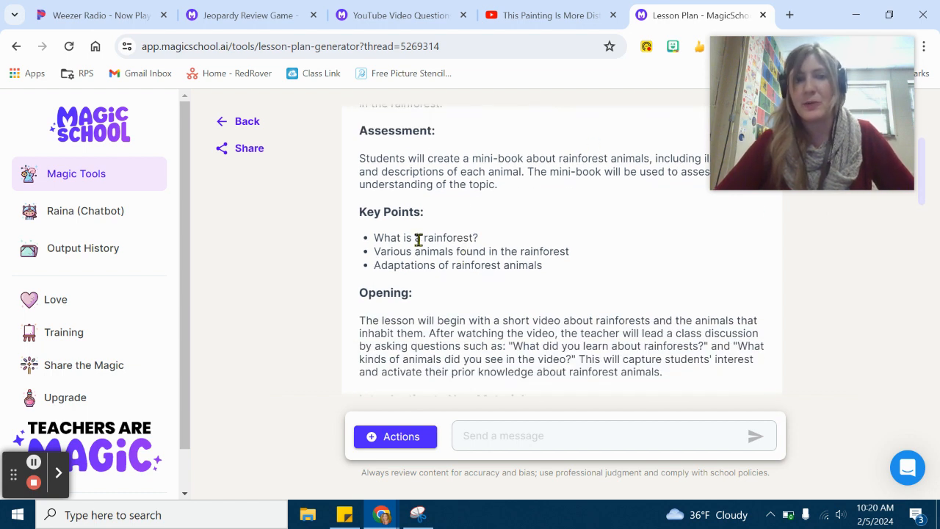
scroll(502, 298, "down", 3)
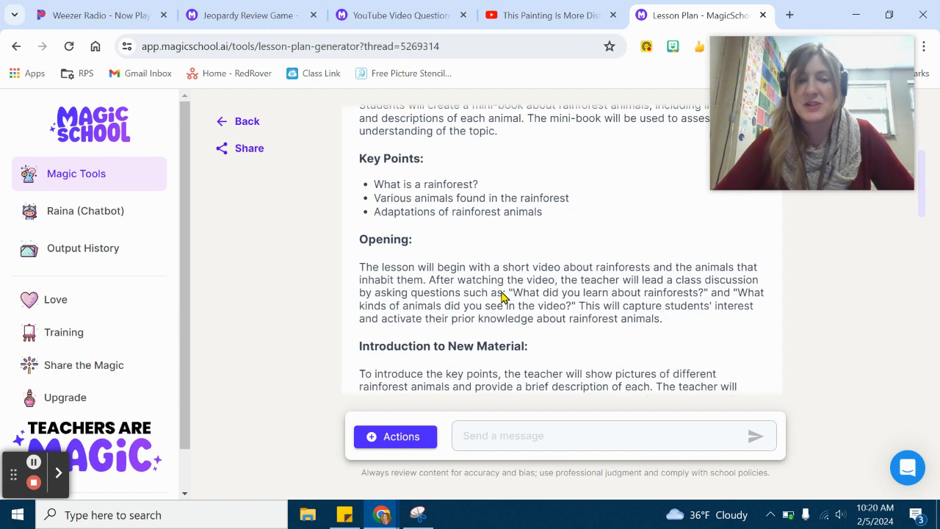
scroll(455, 241, "down", 5)
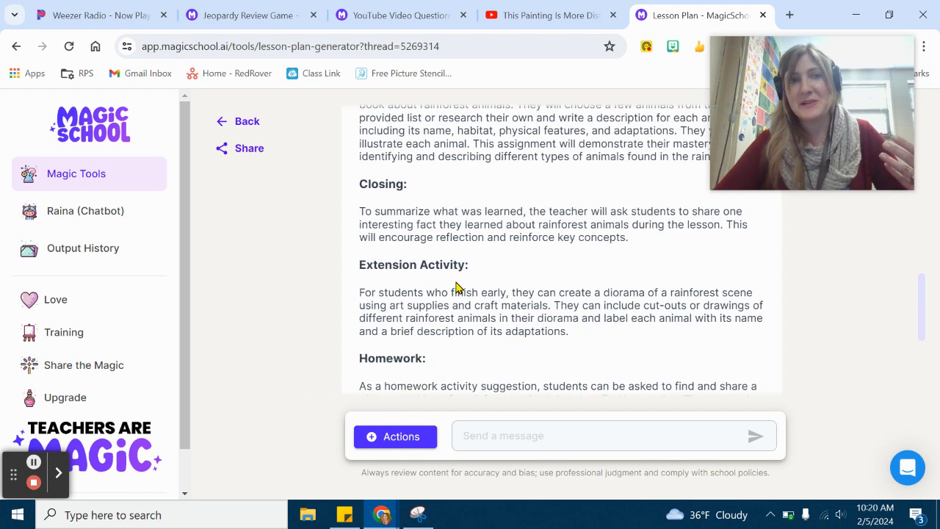
scroll(451, 285, "down", 3)
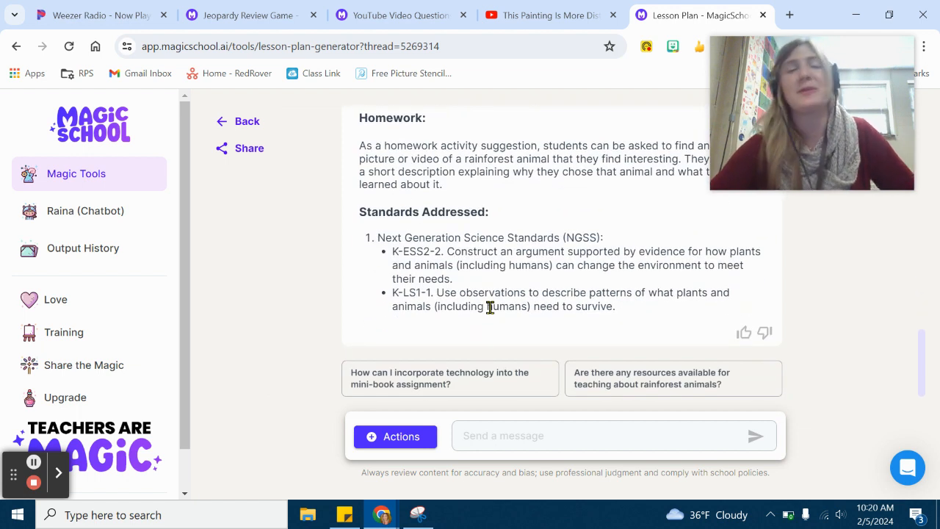
scroll(445, 311, "up", 1)
scroll(466, 296, "down", 1)
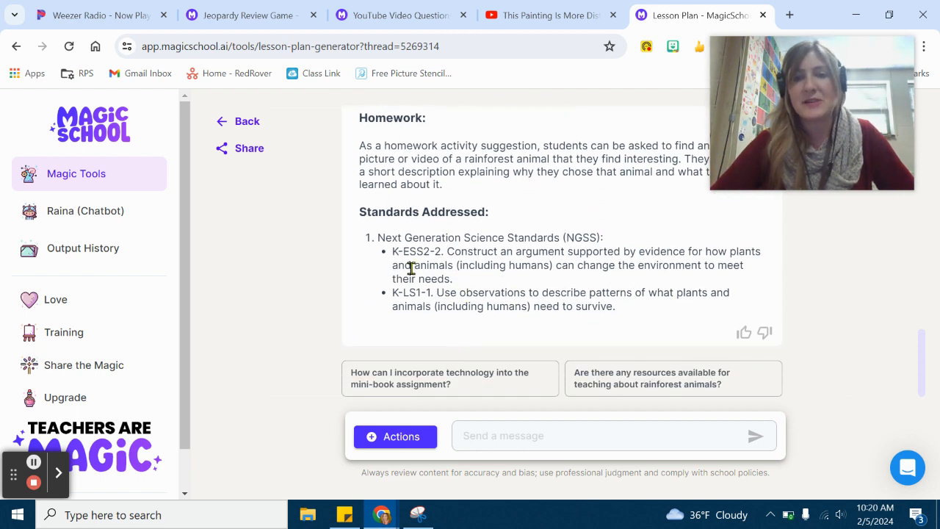
scroll(411, 268, "up", 5)
Go back from the lesson plan to the tool list and open the YouTube Video Questions tool.
left_click(367, 9)
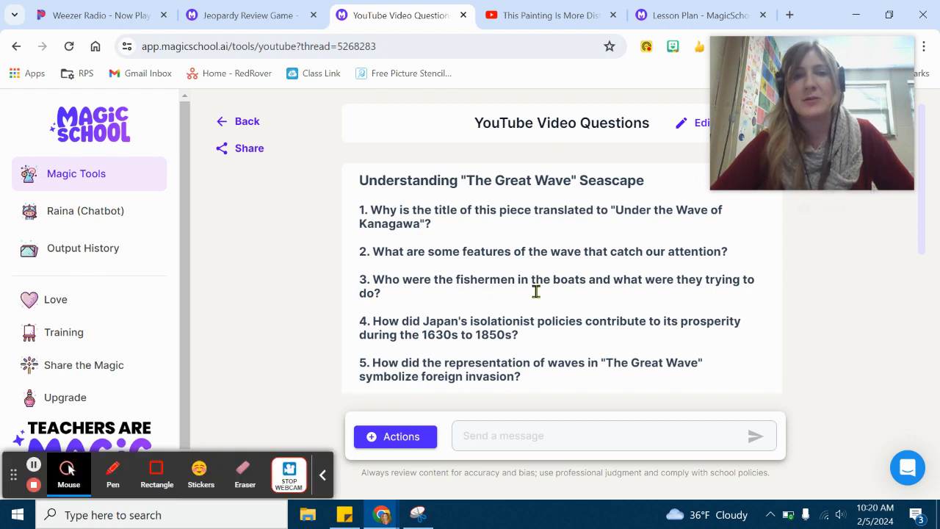
left_click(656, 11)
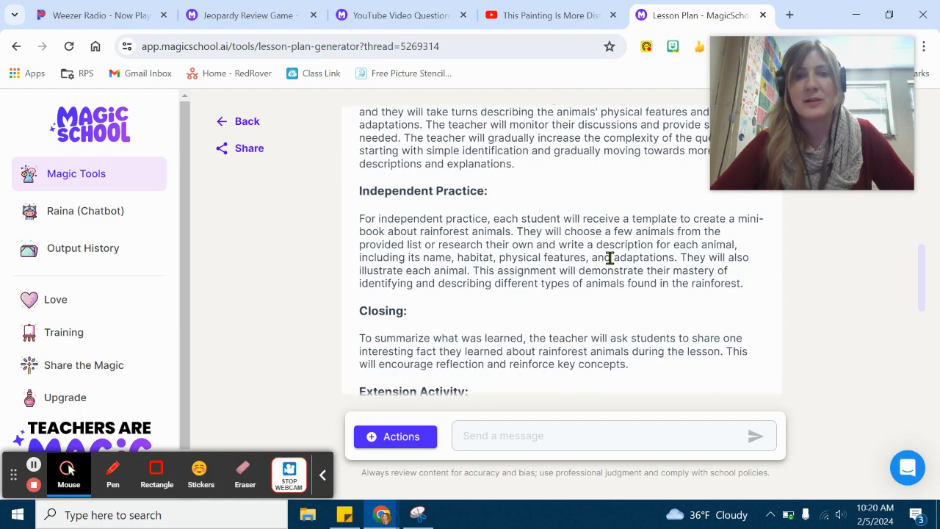
left_click(16, 45)
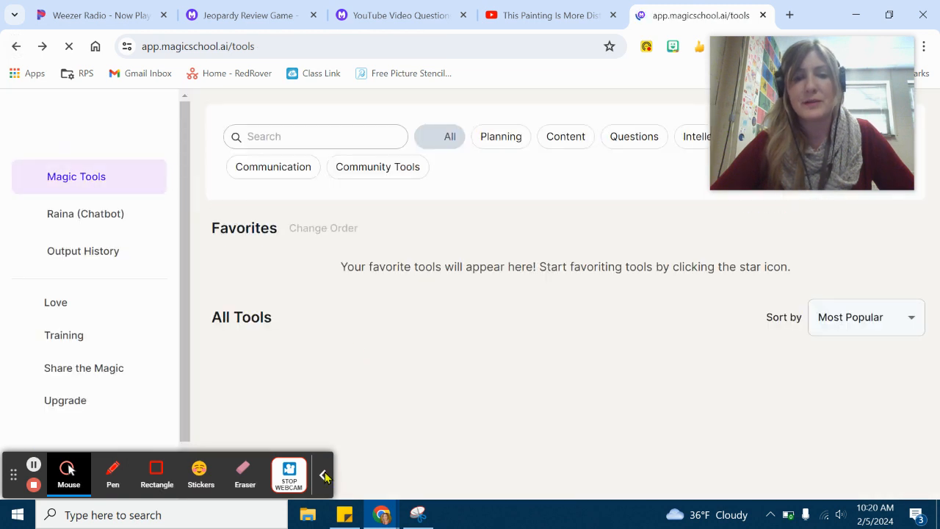
left_click(325, 477)
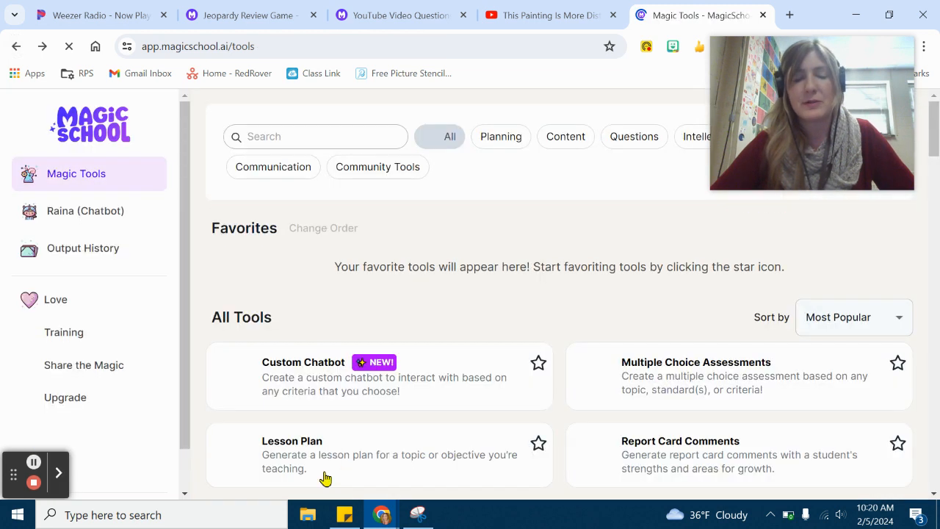
scroll(531, 307, "down", 2)
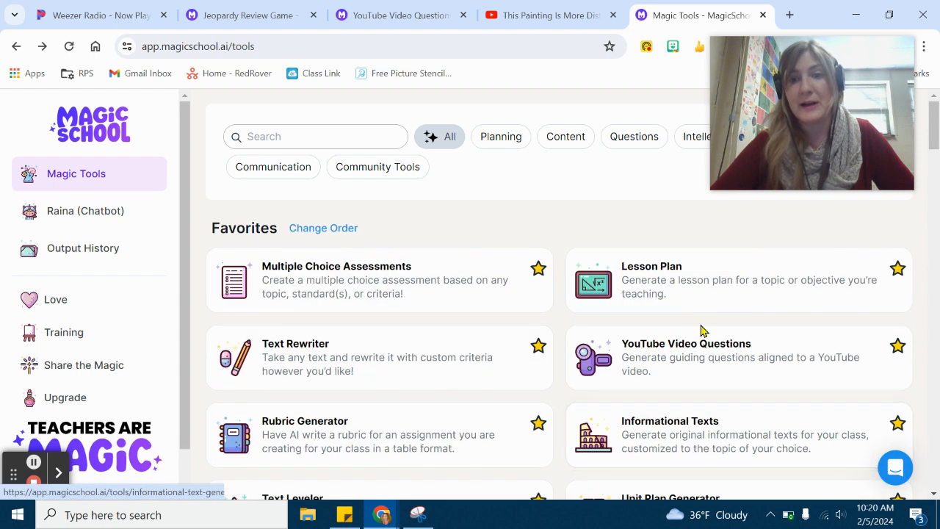
left_click(682, 373)
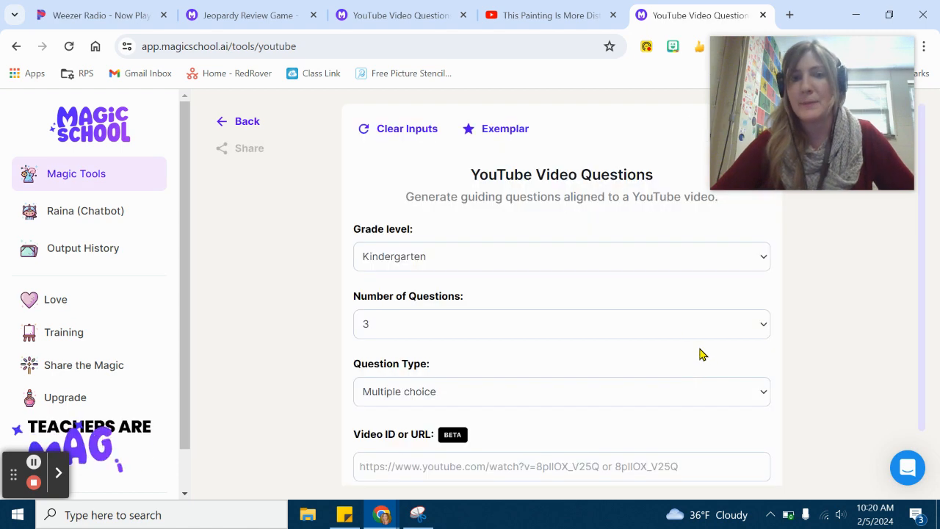
Set the grade level to 9th grade, keeping 3 questions and the Multiple choice question type.
left_click(474, 267)
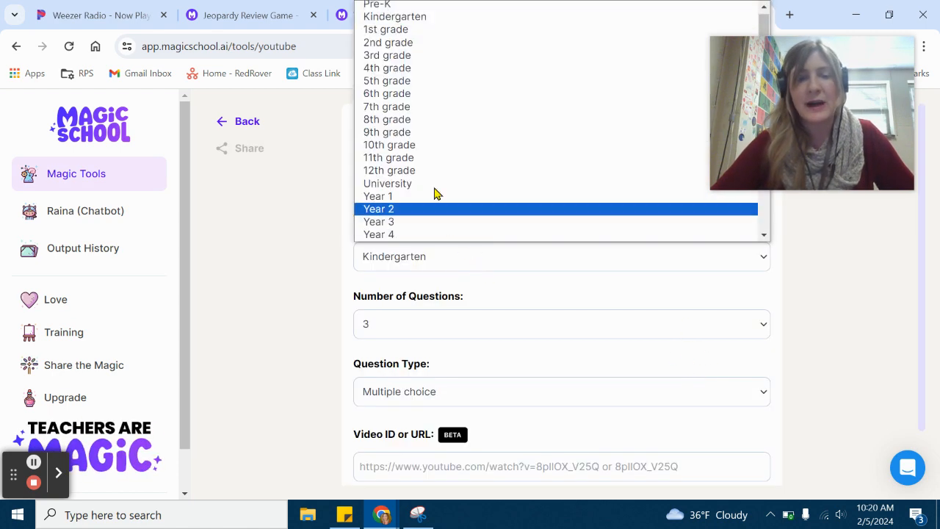
left_click(408, 135)
left_click(384, 326)
left_click(384, 328)
left_click(384, 328)
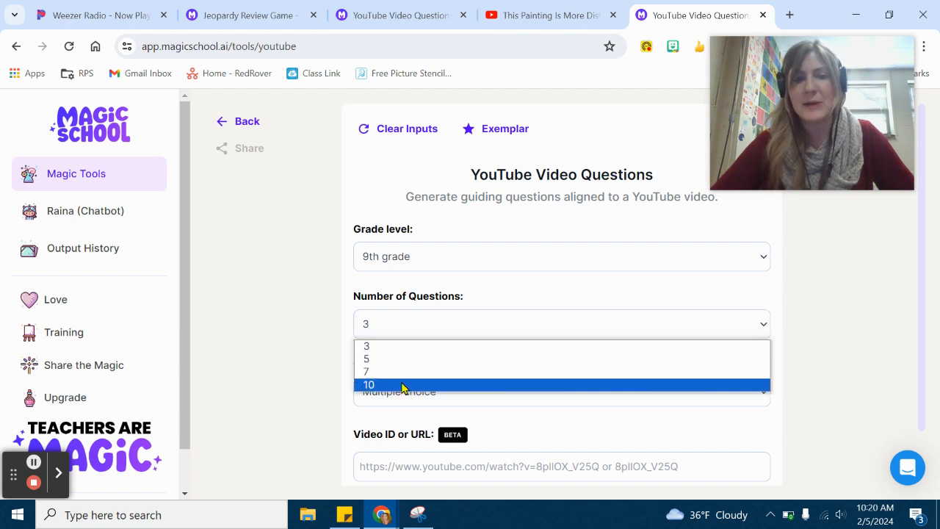
left_click(384, 324)
left_click(397, 394)
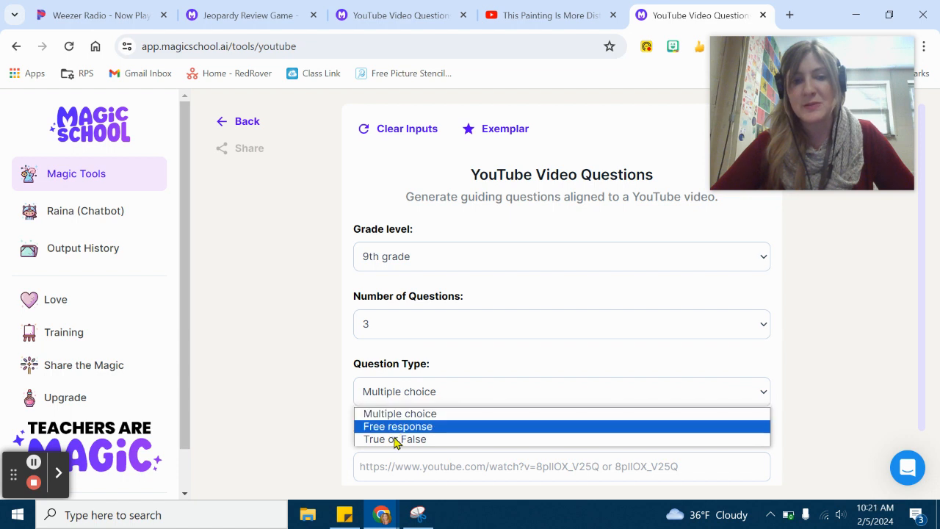
left_click(311, 415)
scroll(412, 411, "down", 1)
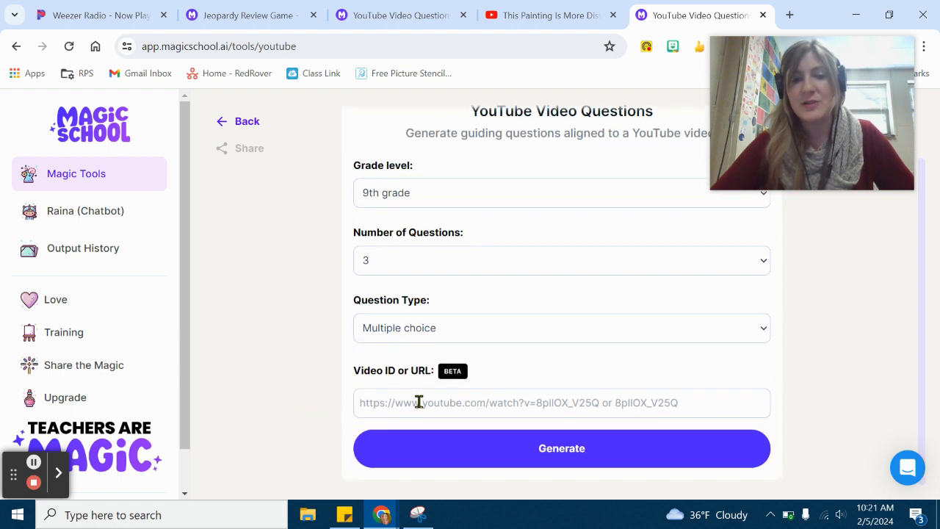
Copy the URL of the open YouTube video about the wave painting into the Video ID or URL field and generate the questions.
left_click(552, 13)
left_click(240, 46)
key("ctrl+c")
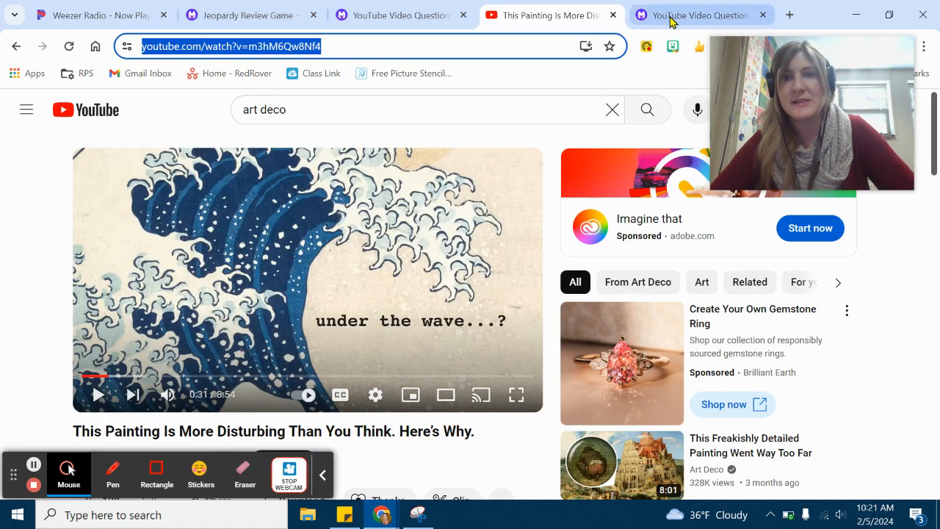
key("ctrl+Tab")
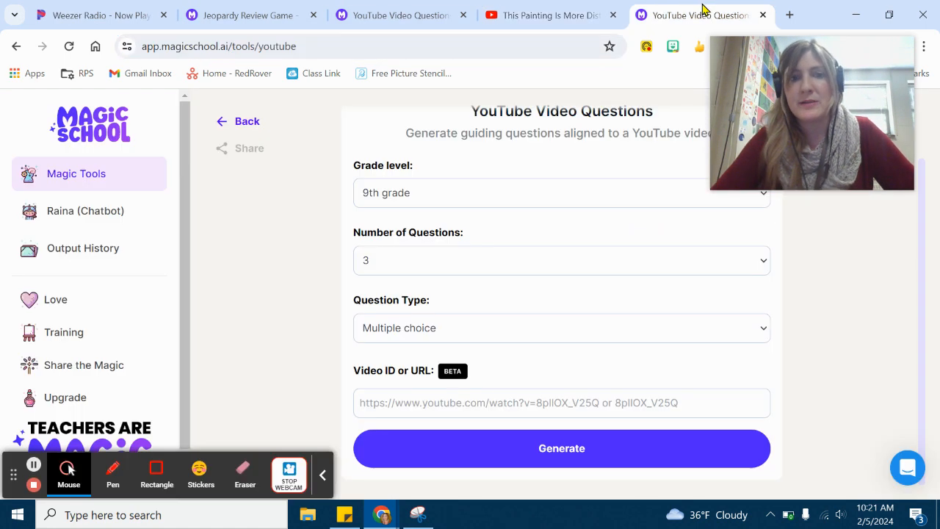
left_click(489, 401)
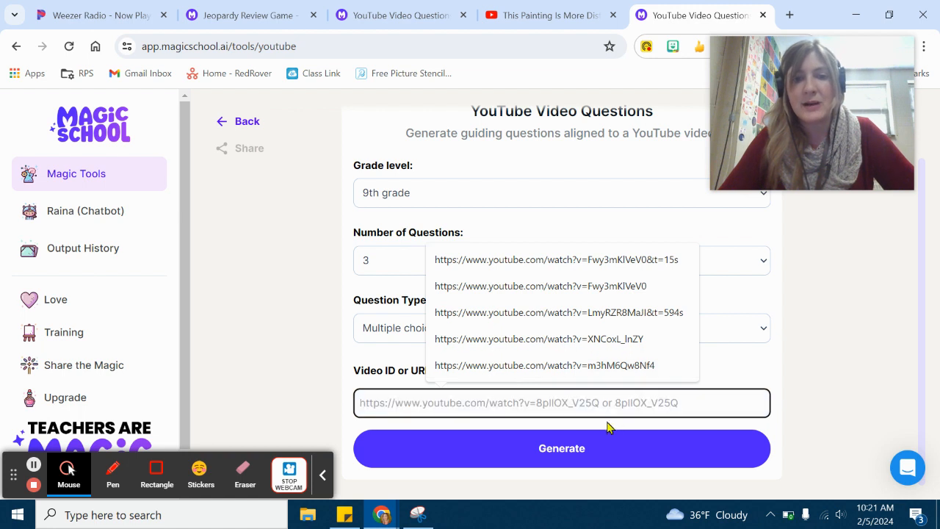
key("ctrl+v")
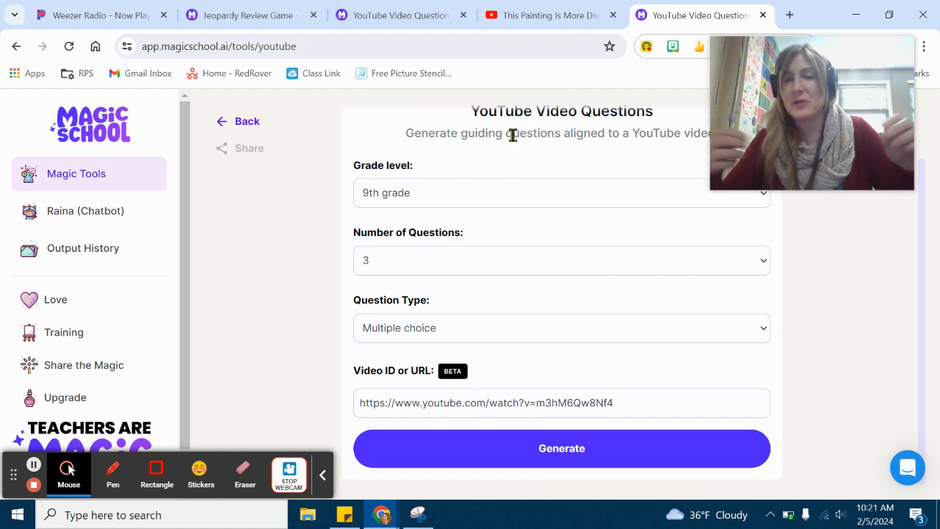
left_click(607, 450)
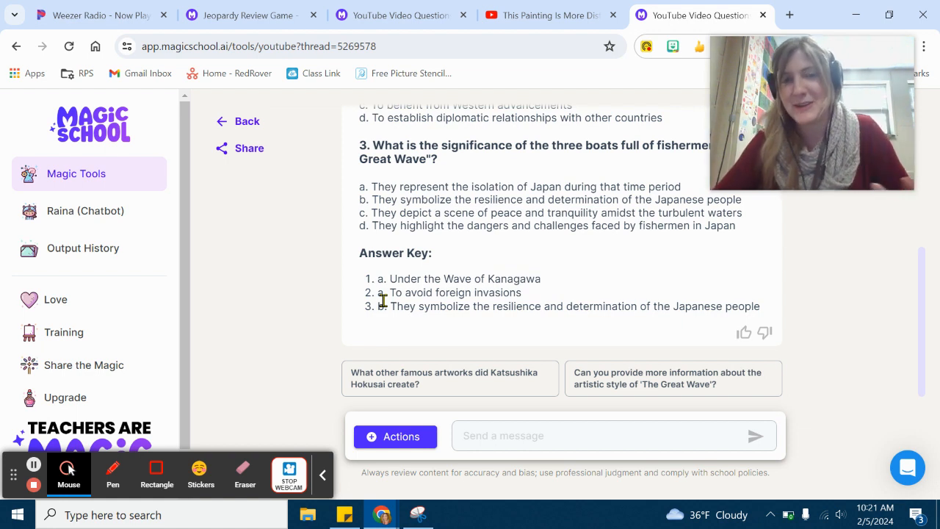
Review the generated questions, answer choices and answer key on "The Great Wave" and look at the source video.
scroll(440, 217, "up", 2)
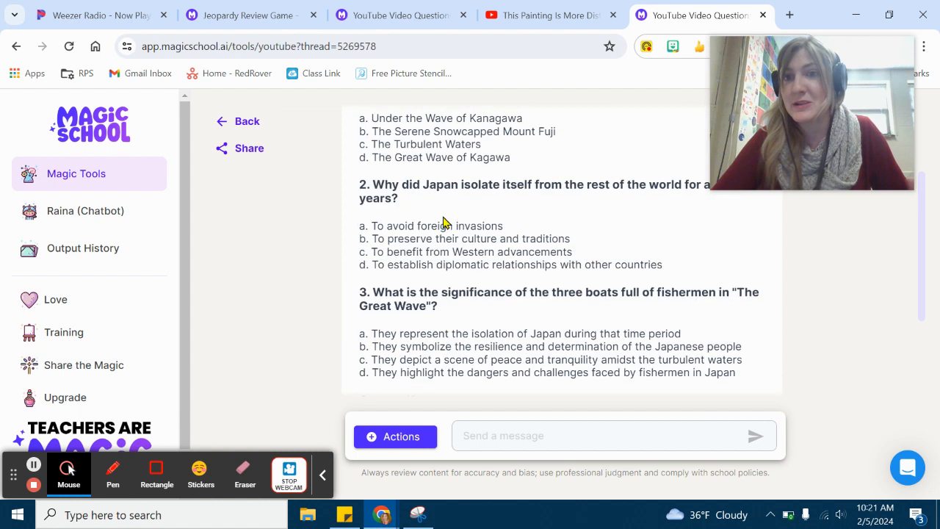
scroll(441, 224, "up", 1)
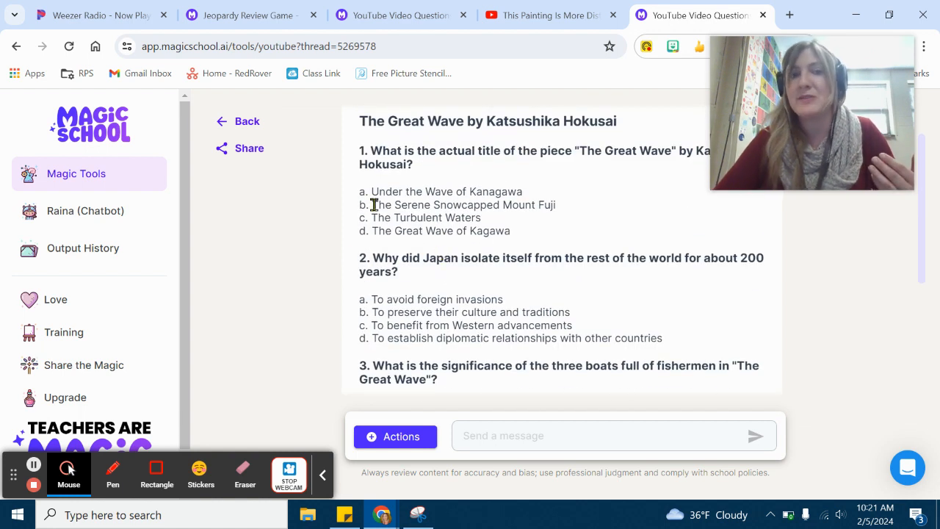
left_click_drag(849, 84, 843, 303)
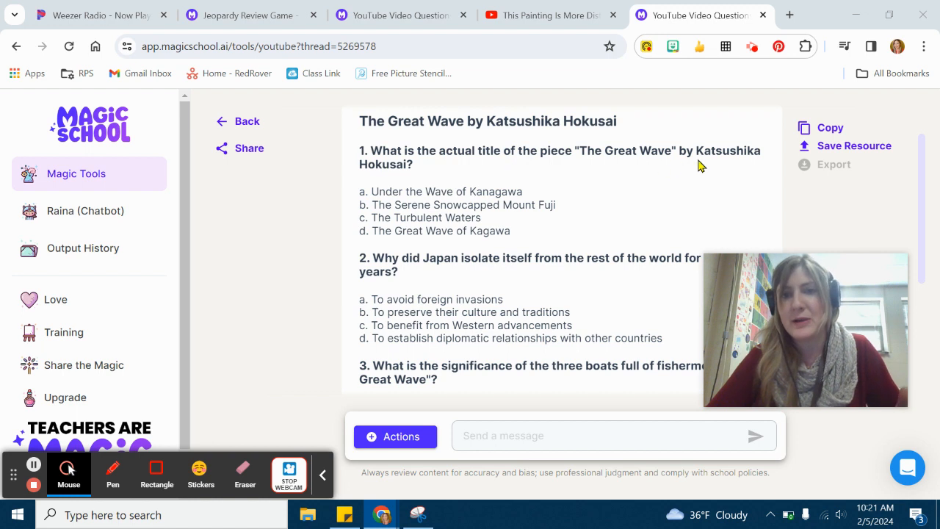
scroll(587, 169, "down", 1)
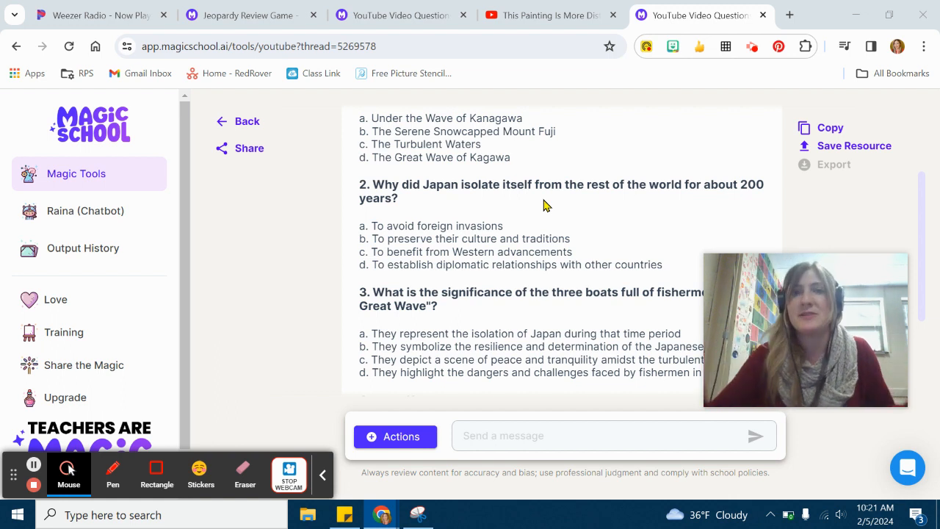
left_click(547, 15)
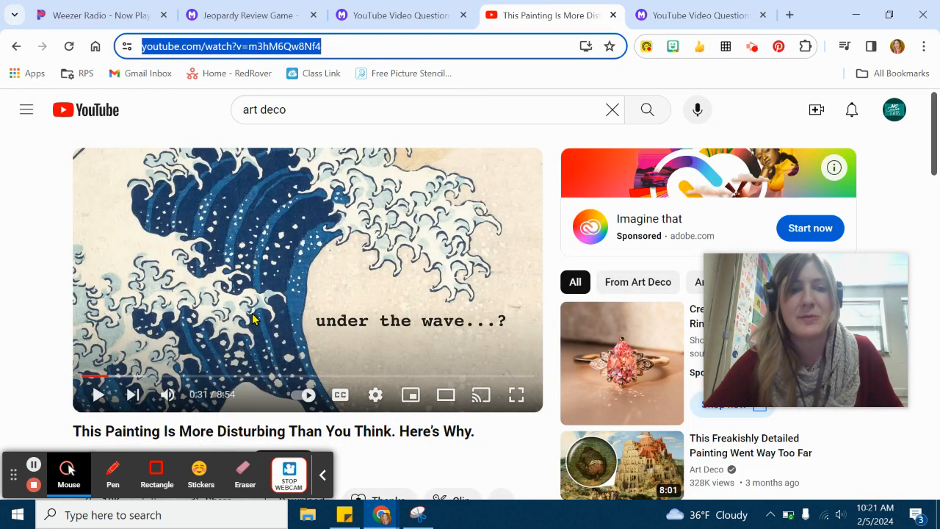
left_click(664, 10)
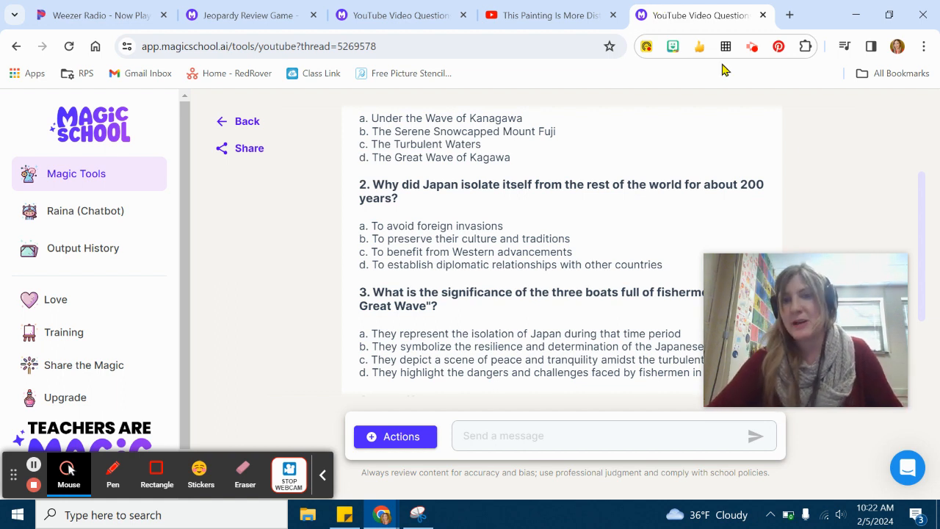
mouse_move(827, 336)
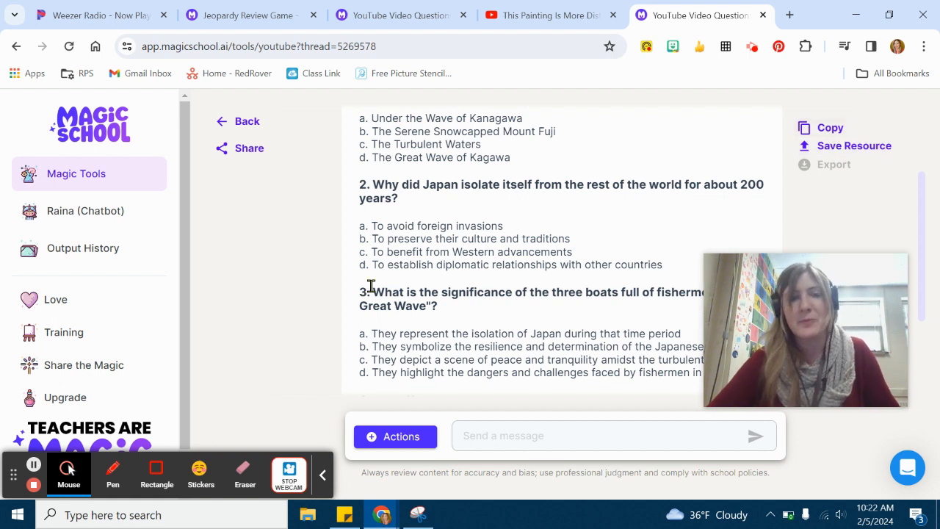
left_click_drag(444, 307, 355, 299)
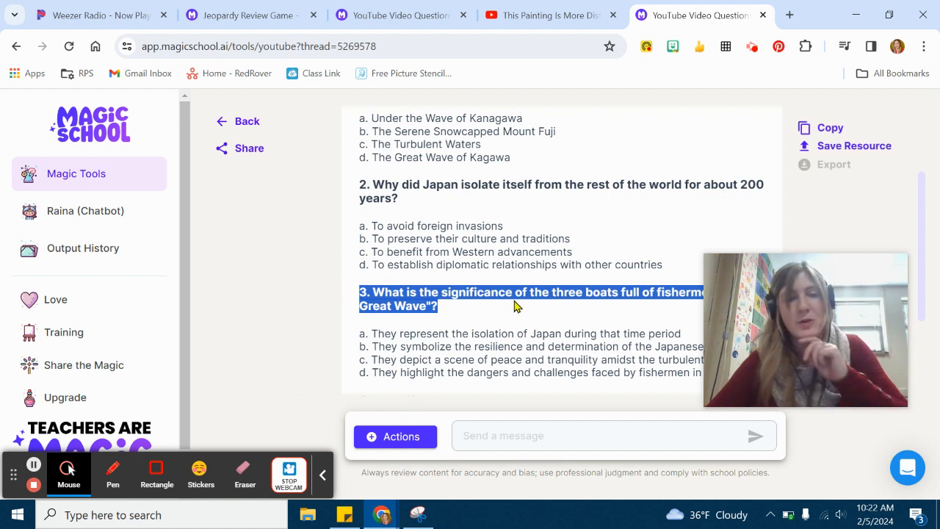
Return to the tool list and close the tab holding the earlier YouTube Video Questions result.
scroll(499, 320, "up", 4)
left_click(224, 121)
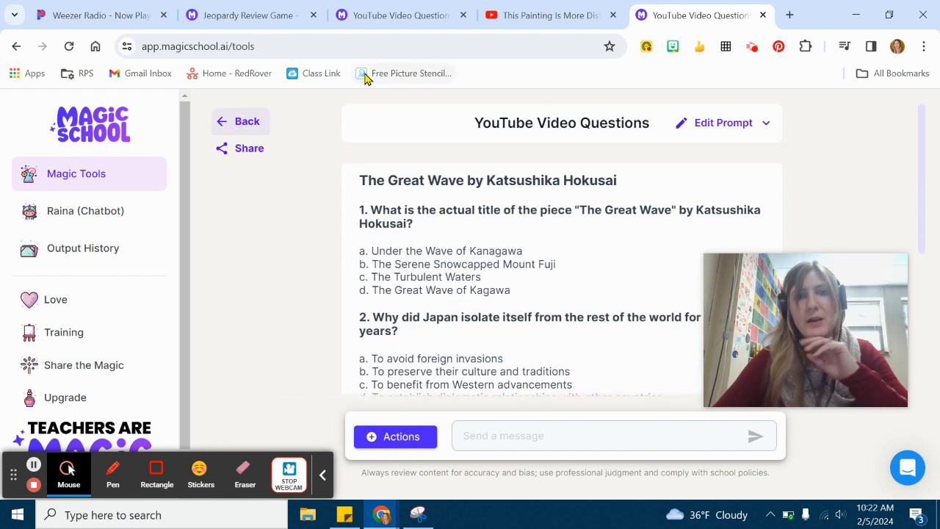
left_click(469, 18)
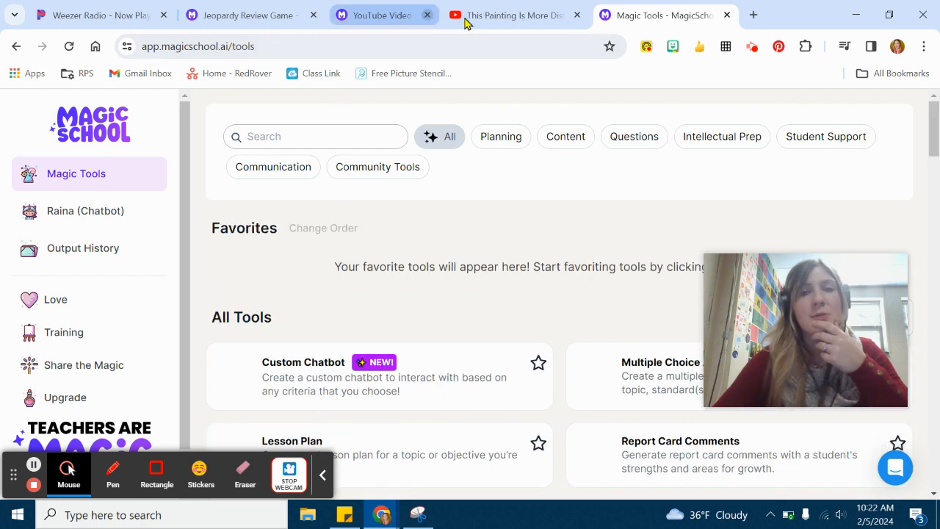
Look through the favorite tools and the full list of Magic Tools.
left_click(237, 12)
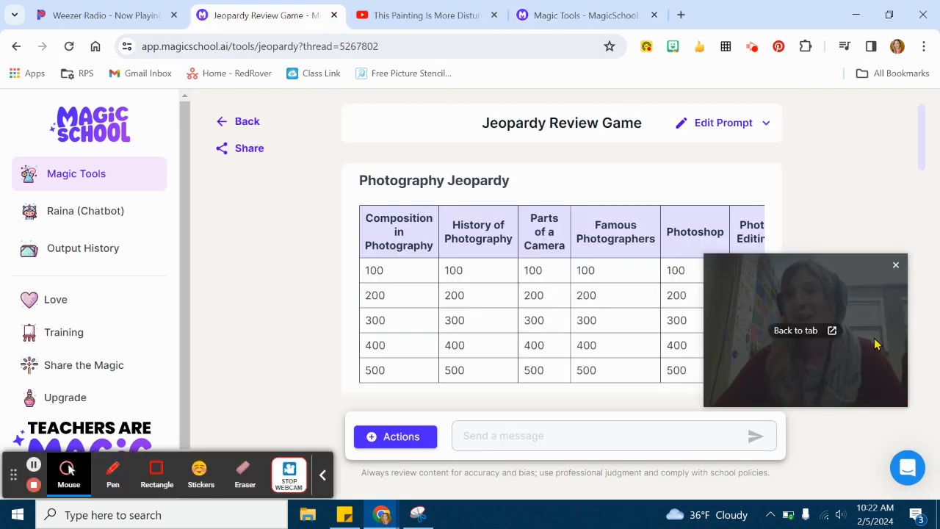
left_click_drag(837, 309, 834, 395)
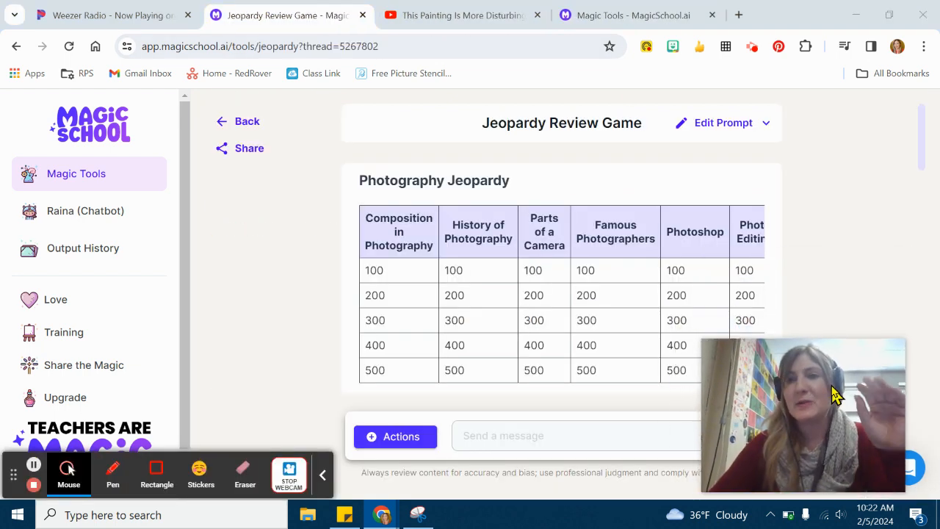
left_click(608, 12)
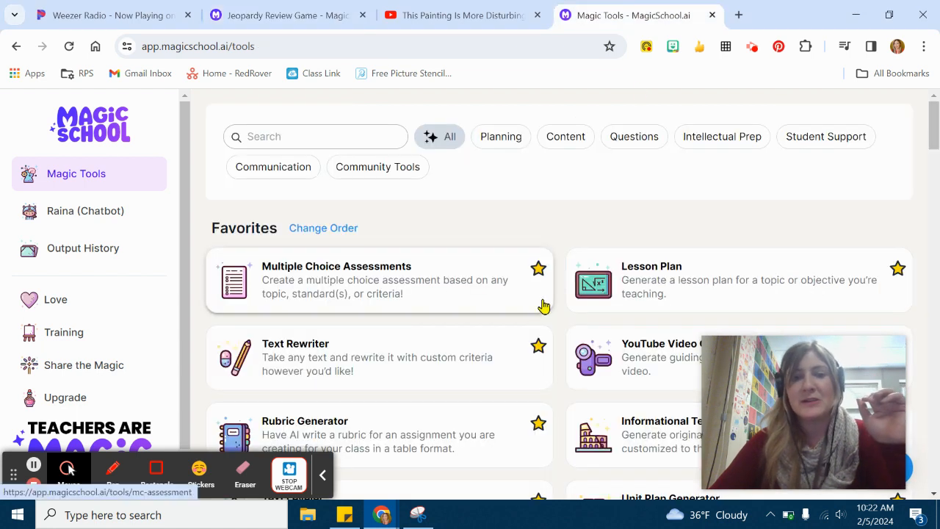
scroll(543, 305, "down", 4)
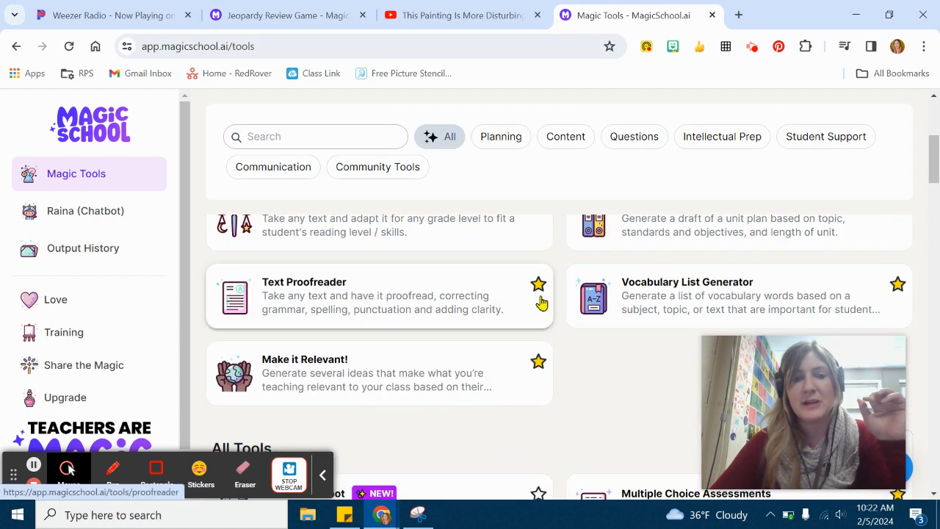
scroll(541, 302, "up", 4)
scroll(541, 302, "down", 6)
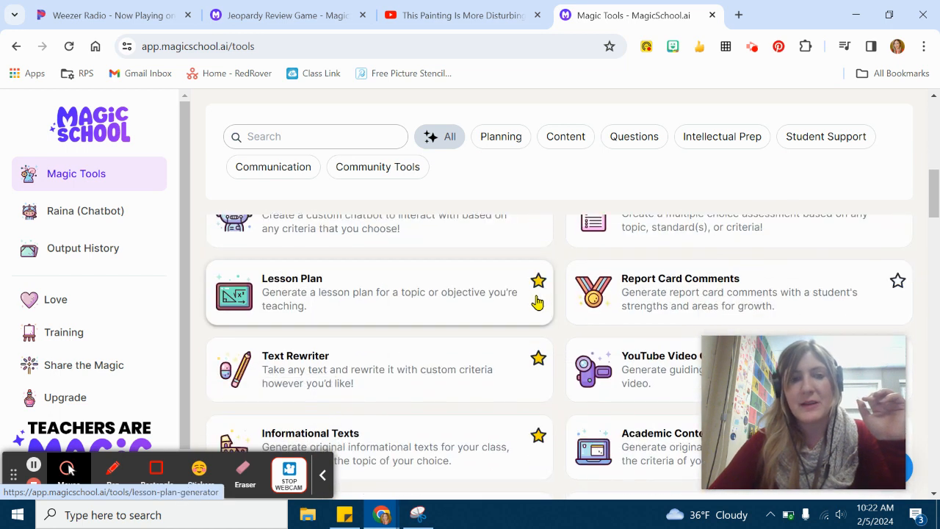
scroll(537, 301, "down", 5)
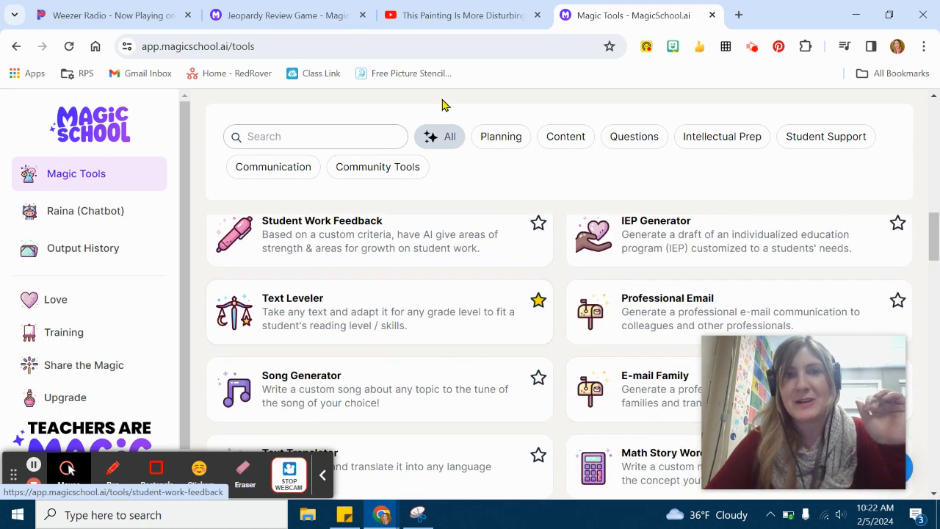
Review the generated Photography Jeopardy board and its questions for each category in the Jeopardy Review Game result.
left_click(256, 10)
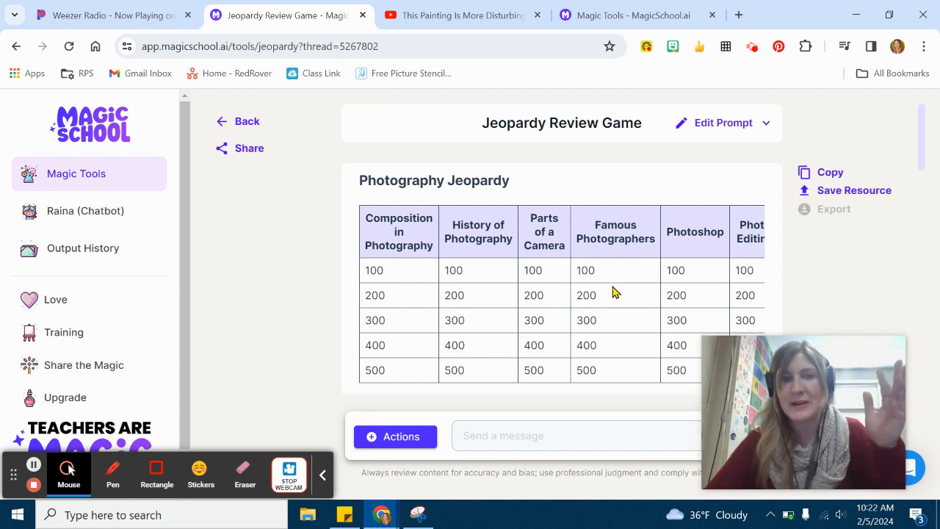
scroll(617, 293, "down", 1)
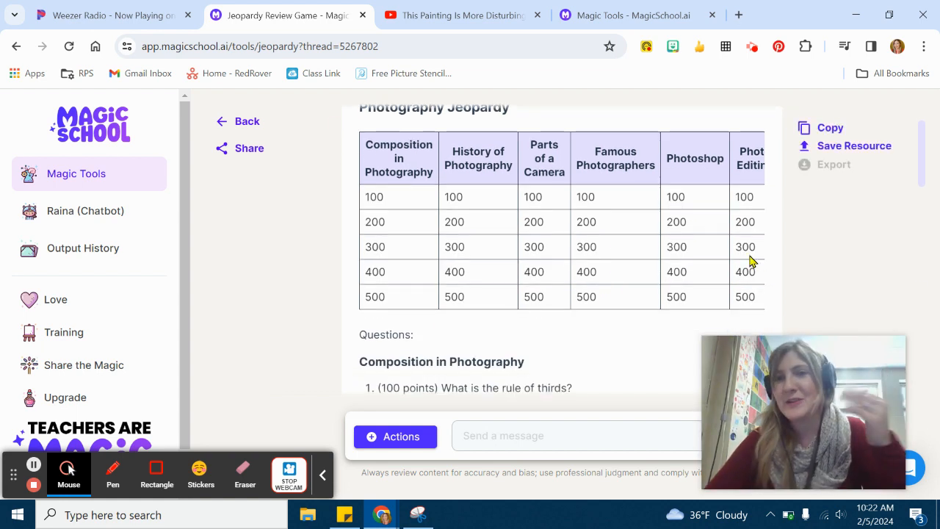
scroll(623, 296, "down", 1)
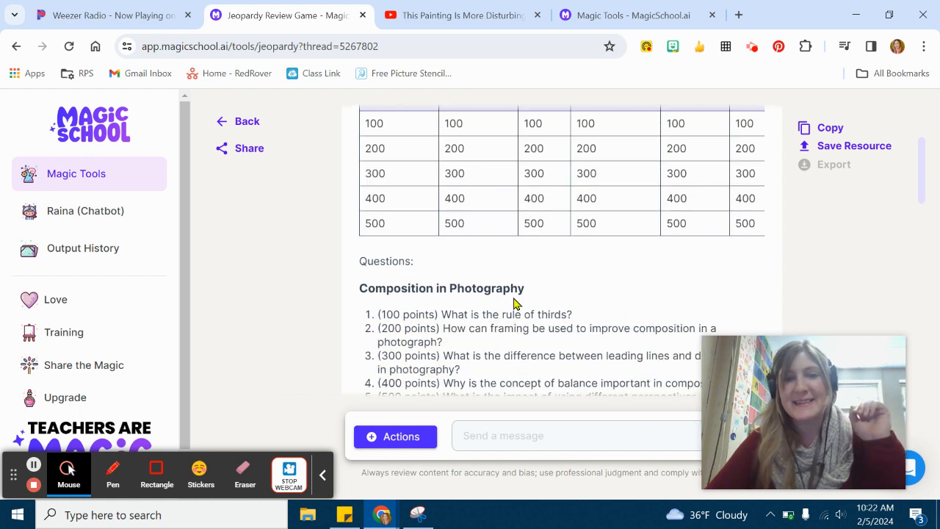
scroll(481, 314, "down", 1)
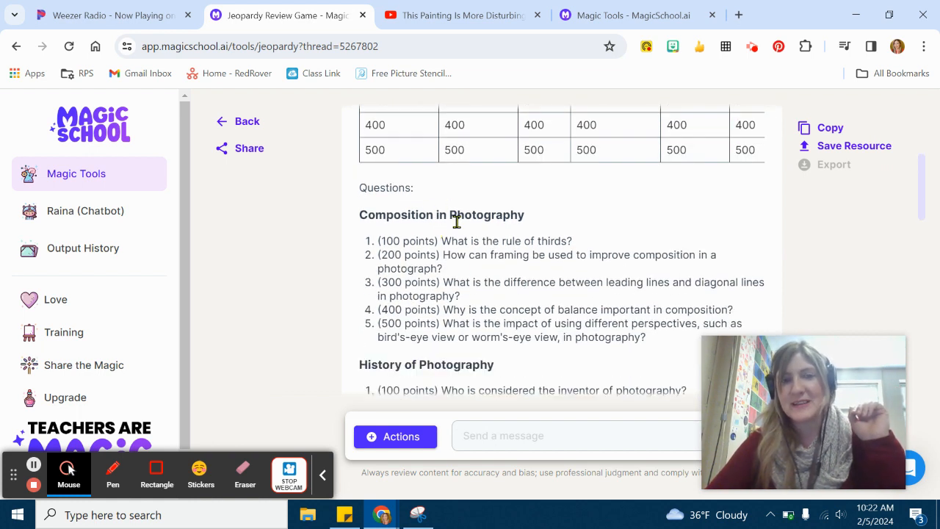
scroll(463, 330, "down", 2)
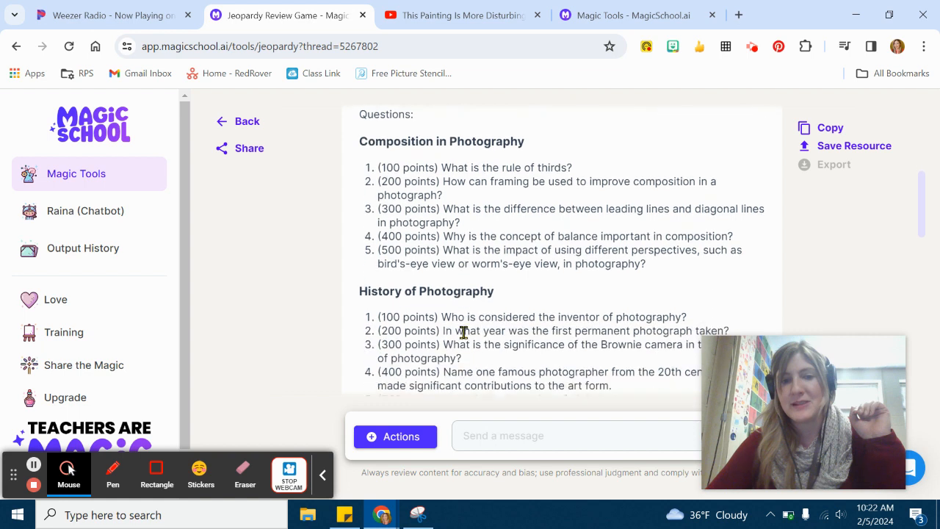
scroll(481, 338, "down", 2)
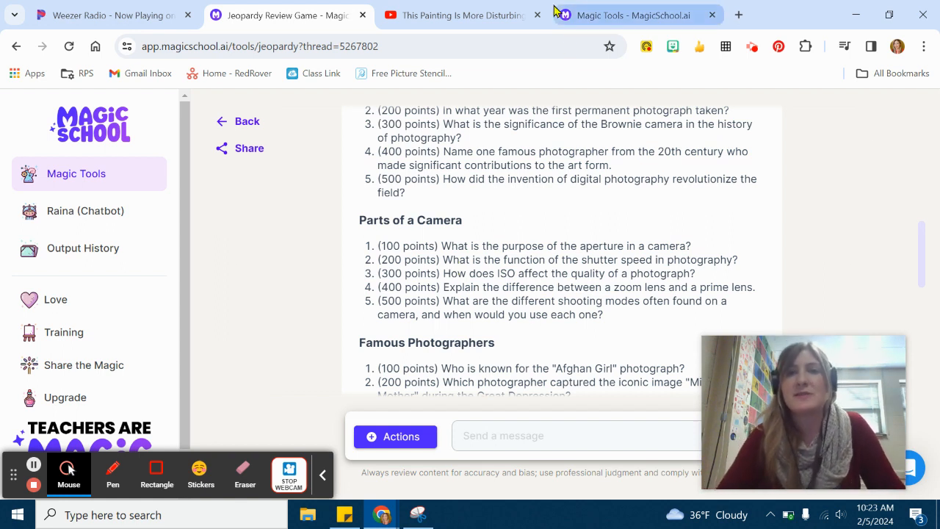
Return to the Magic Tools list and open the Text Rewriter tool.
left_click(595, 8)
scroll(530, 262, "up", 5)
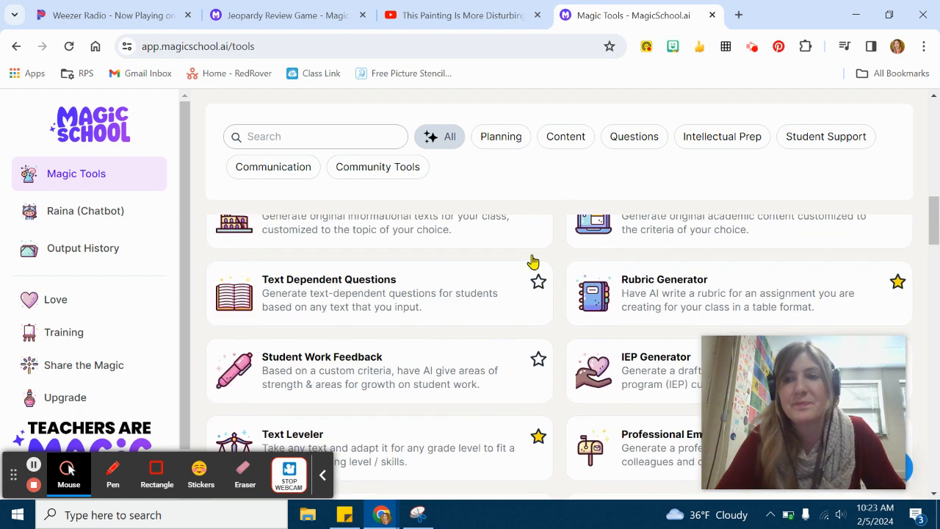
scroll(499, 301, "down", 1)
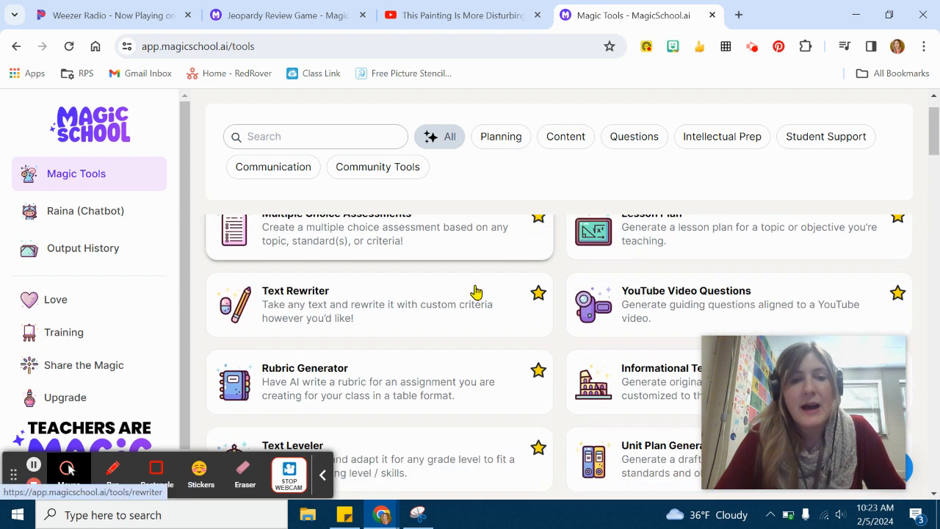
left_click(352, 299)
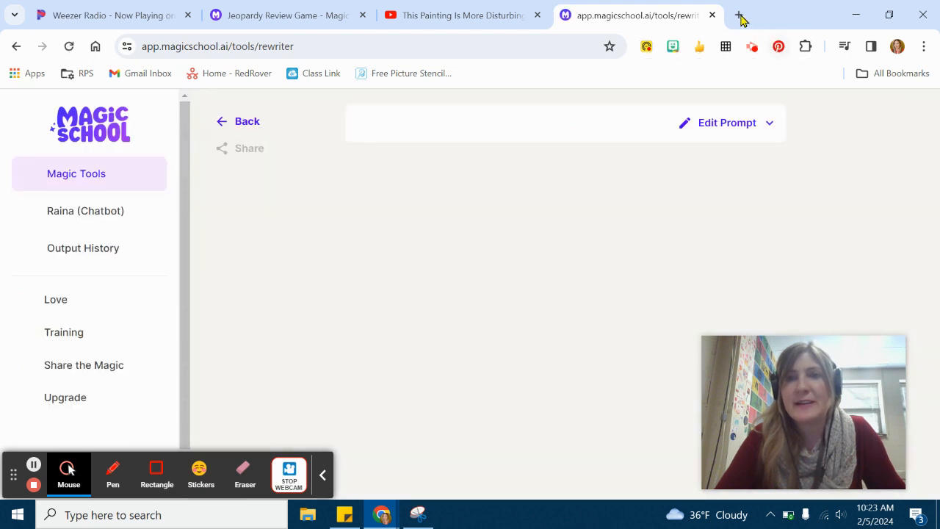
Search Google in a new browser tab for "article on history of photography".
left_click(739, 15)
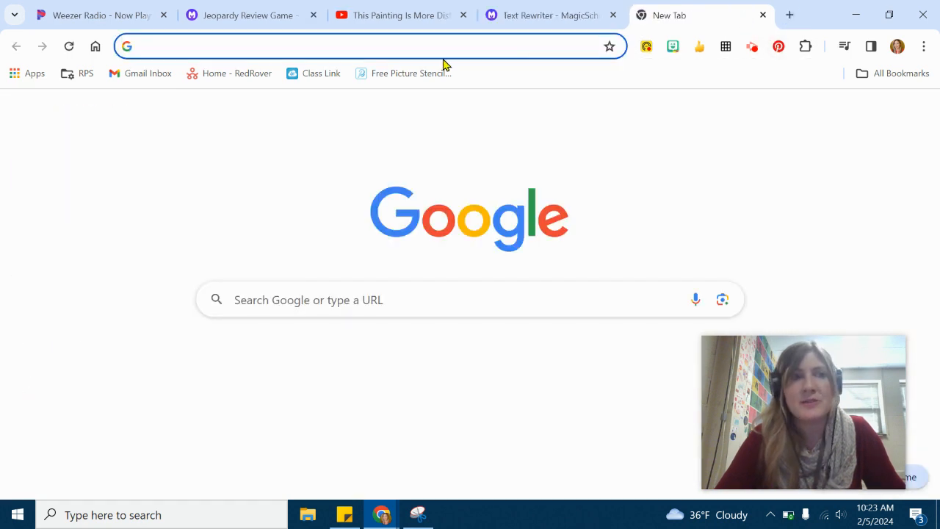
type("article o")
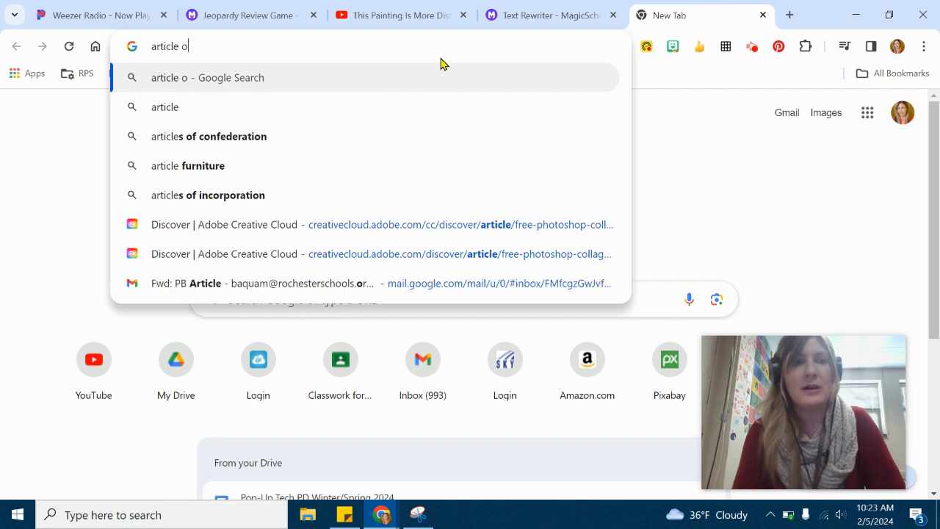
type("n history of photography")
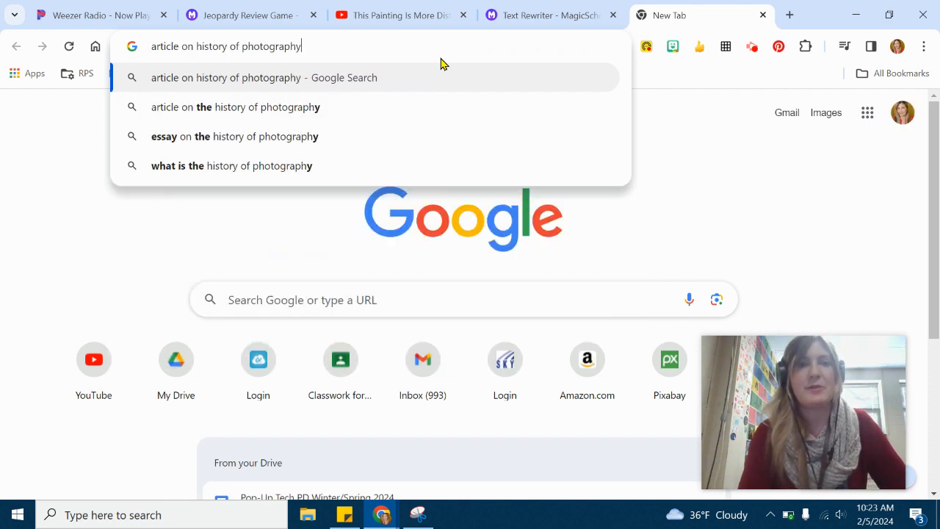
key("Return")
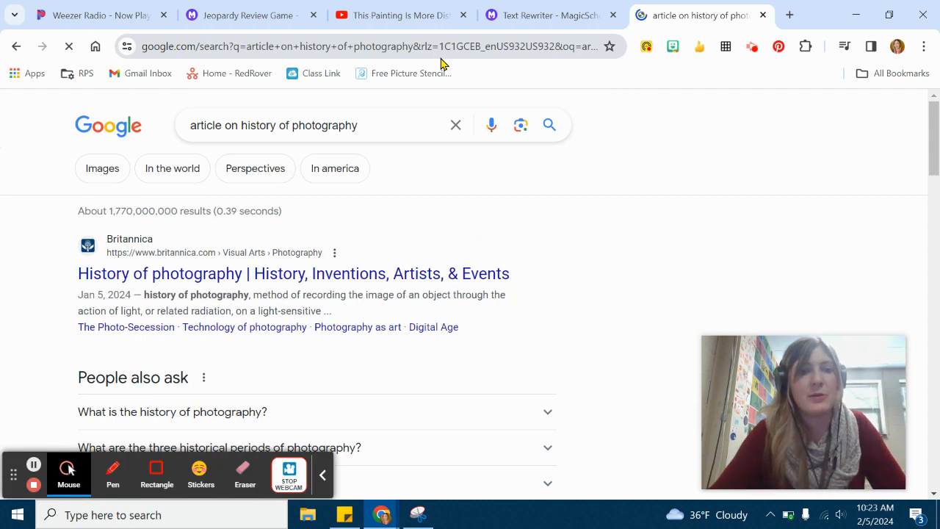
Try the PBS "History of Photography" article as source text, select a passage in it, and return to the search results.
scroll(338, 304, "down", 6)
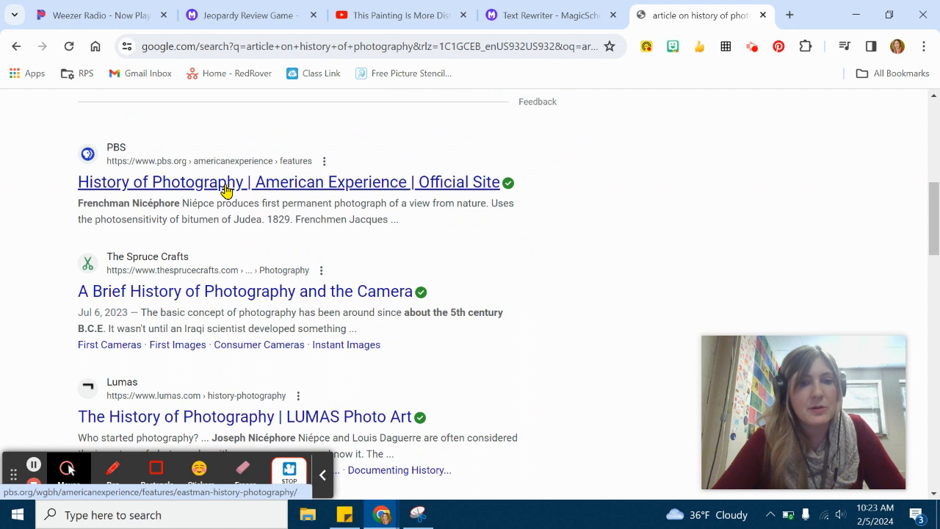
left_click(227, 185)
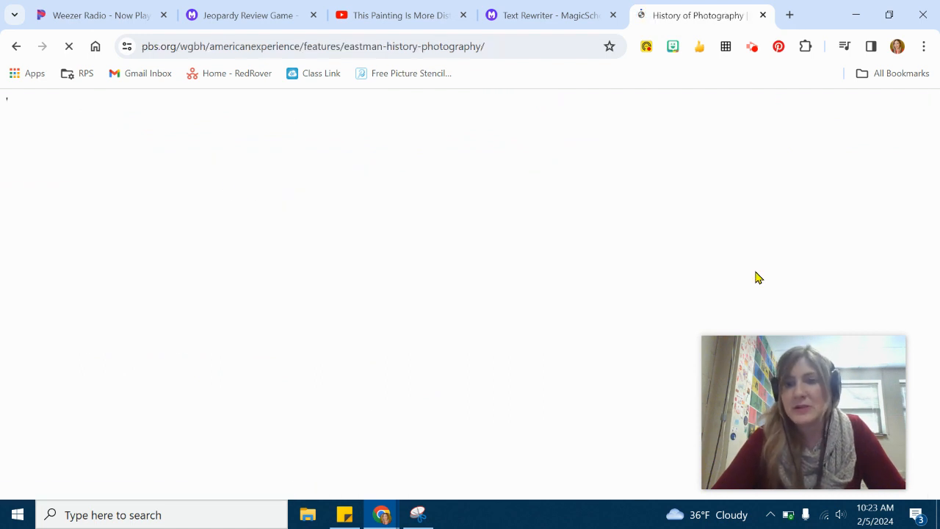
scroll(388, 374, "down", 3)
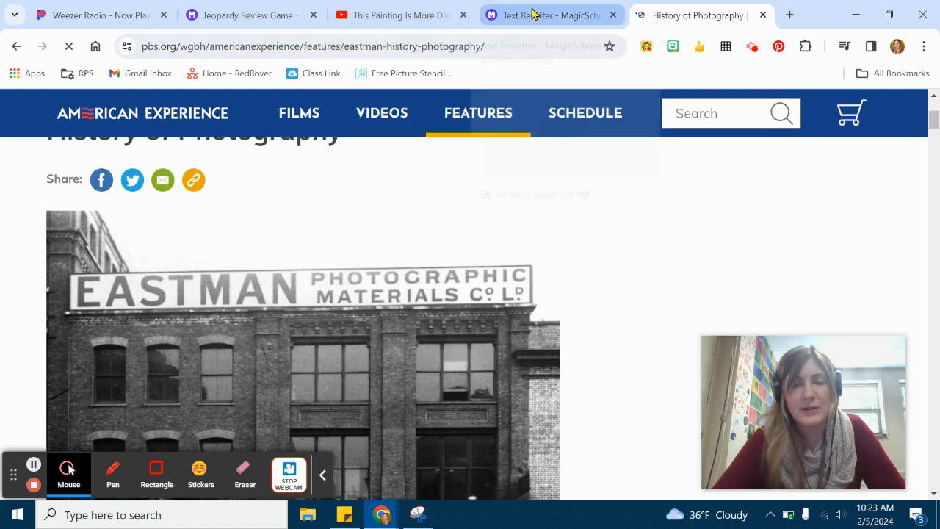
left_click(531, 14)
left_click(695, 13)
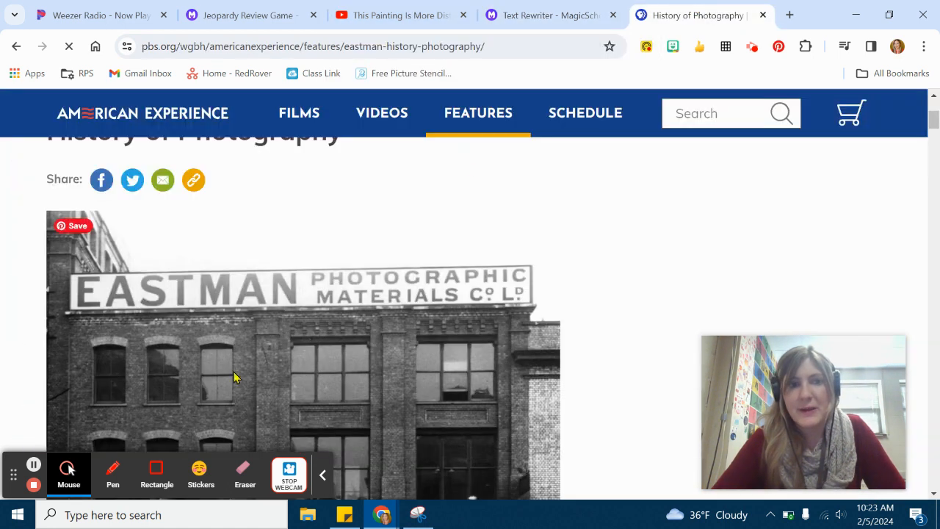
scroll(297, 348, "down", 3)
scroll(297, 347, "down", 2)
left_click_drag(47, 231, 554, 413)
left_click(16, 46)
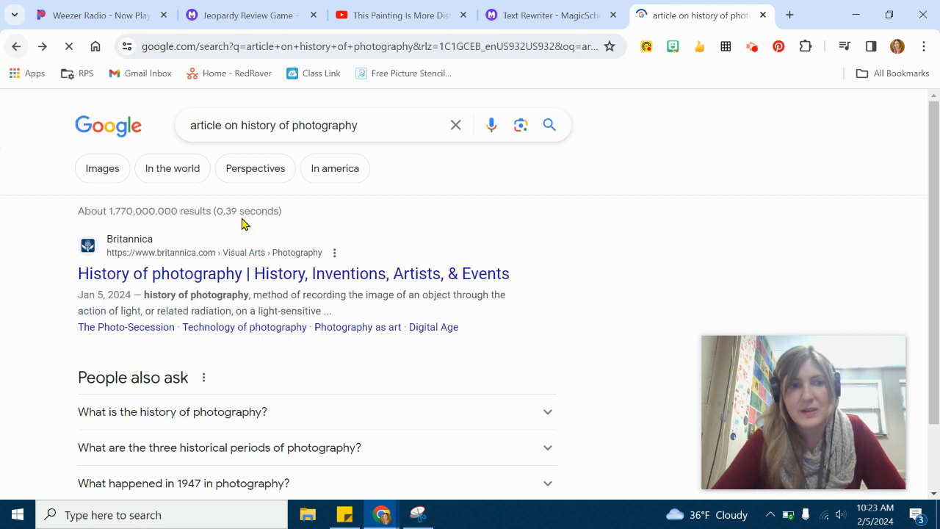
Check the LUMAS "The History of Photography" page for usable article text and go back to the search results.
scroll(243, 227, "down", 6)
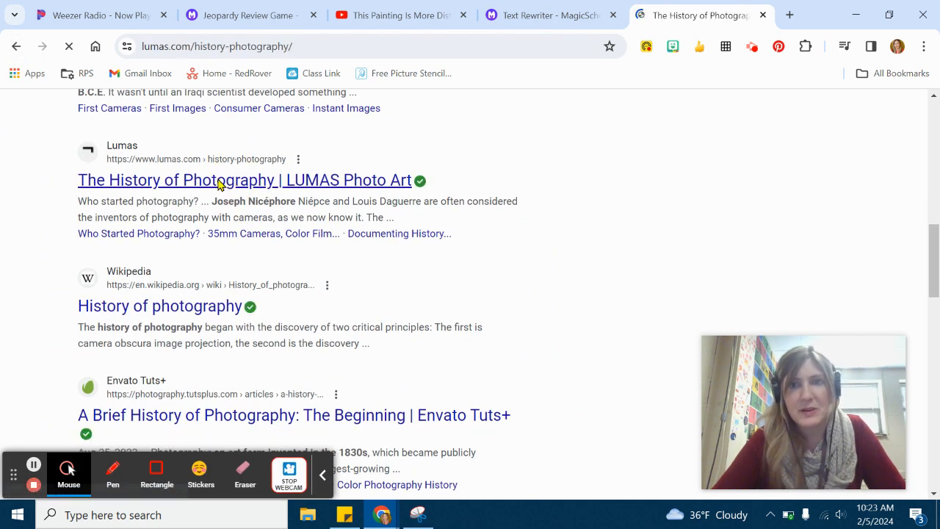
scroll(426, 265, "down", 5)
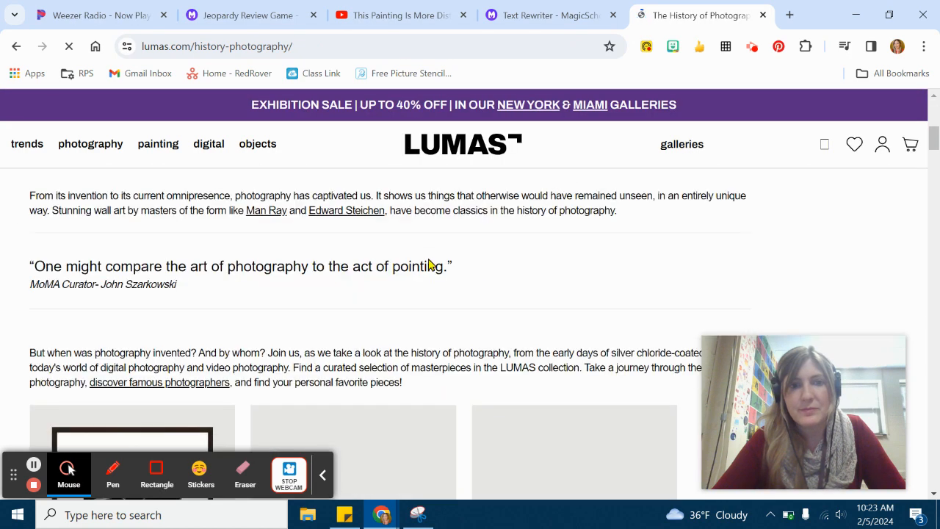
scroll(433, 264, "down", 5)
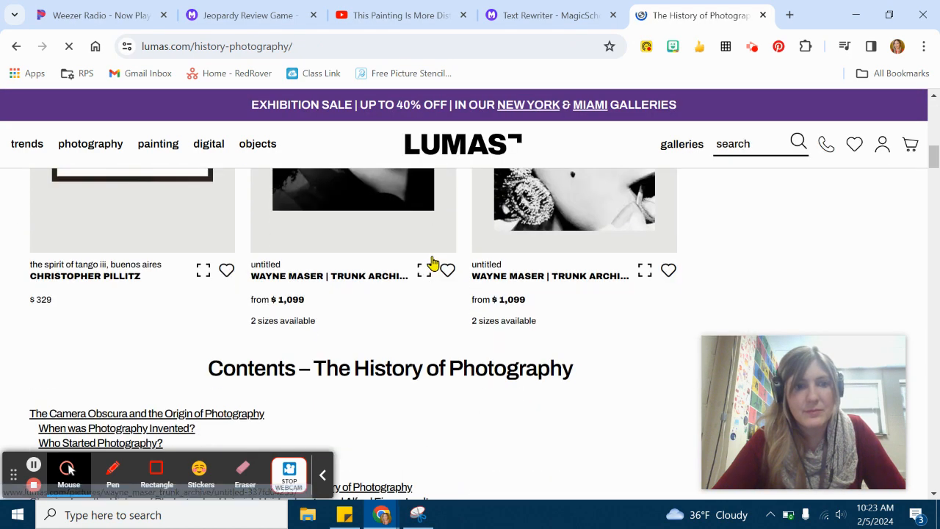
scroll(435, 262, "down", 10)
scroll(438, 261, "down", 7)
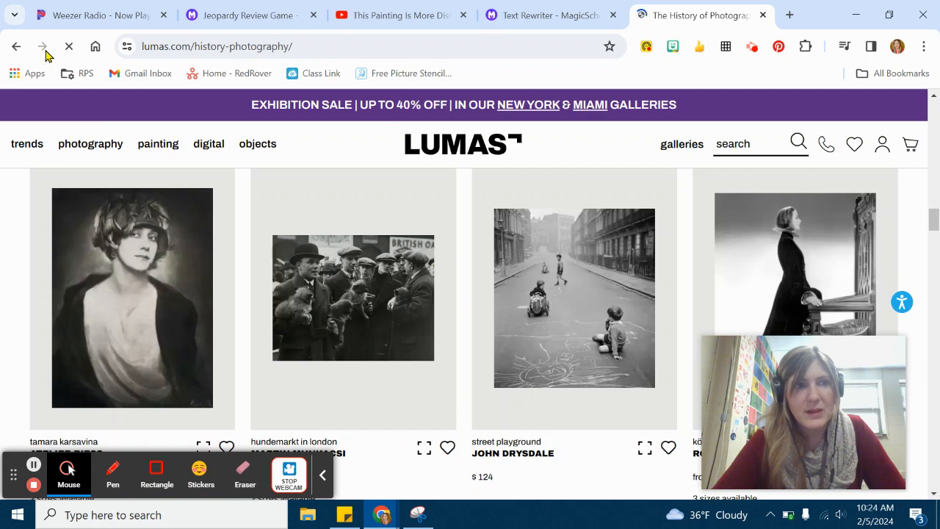
left_click(17, 48)
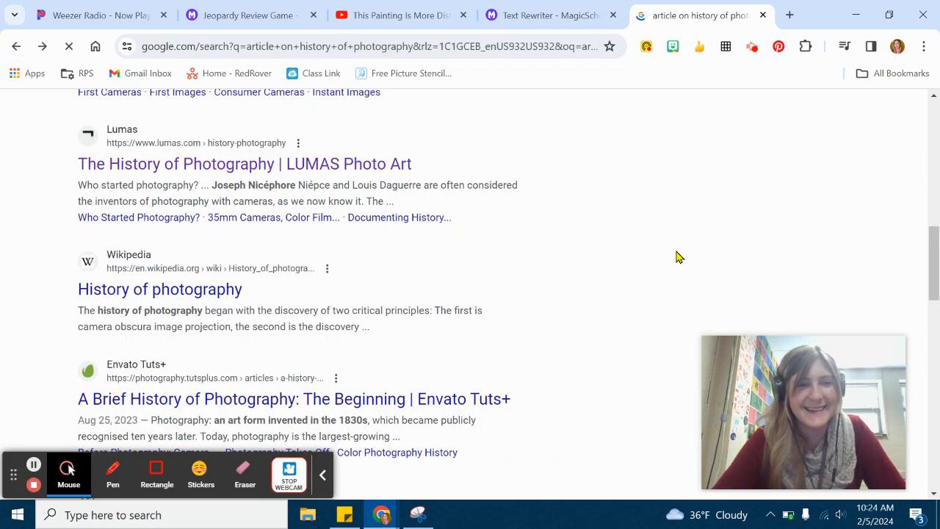
Shorten the Google query to "article", run the search and look through the results.
left_click_drag(338, 108, 219, 109)
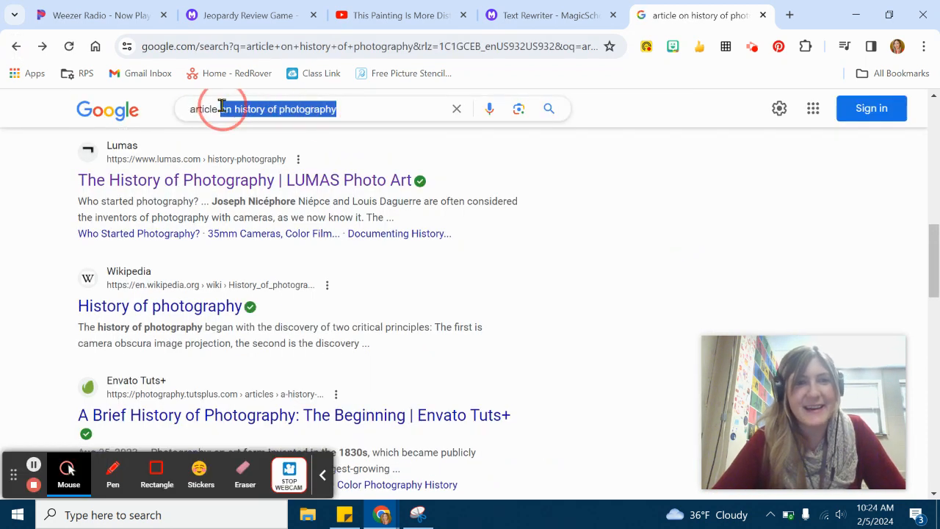
key("BackSpace")
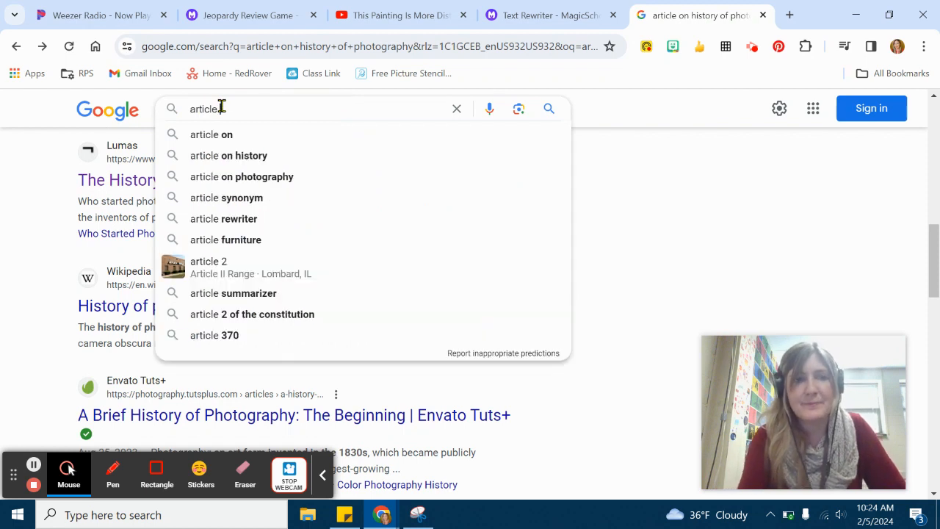
key("Return")
scroll(541, 248, "down", 5)
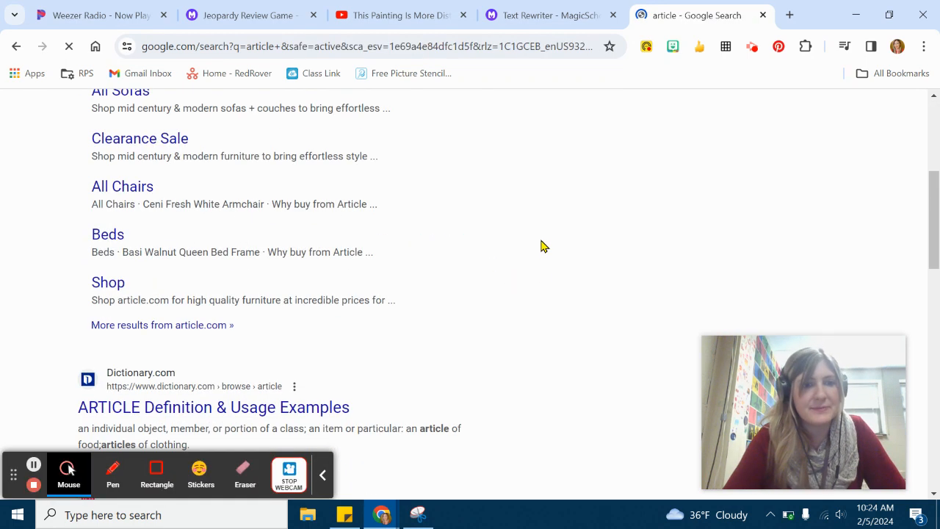
scroll(541, 241, "down", 5)
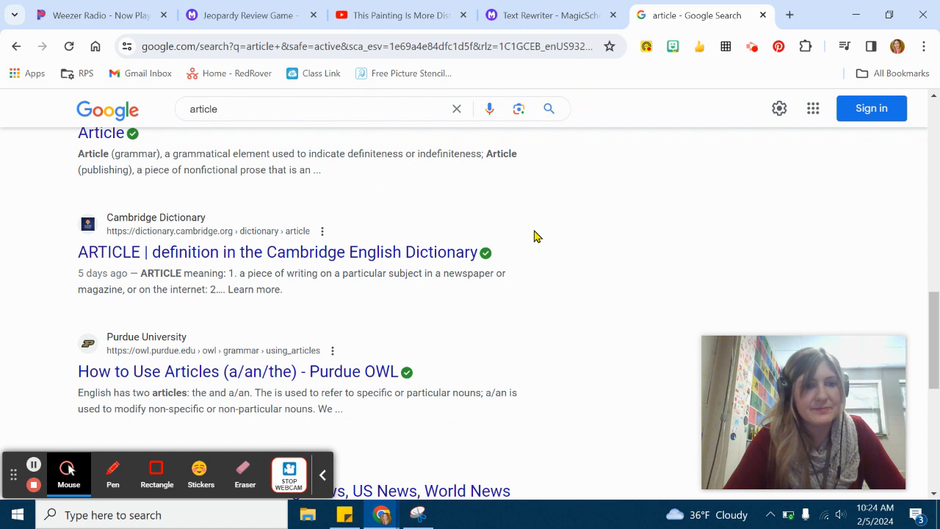
Search for a rainforest article and open the Arbor Day Foundation page on animals and plants of the rain forest.
left_click(255, 109)
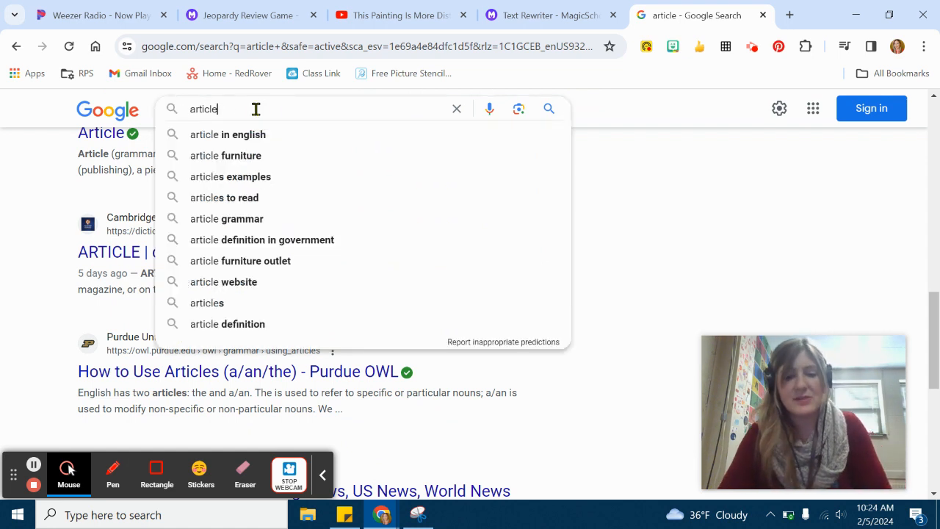
type("rainforest a")
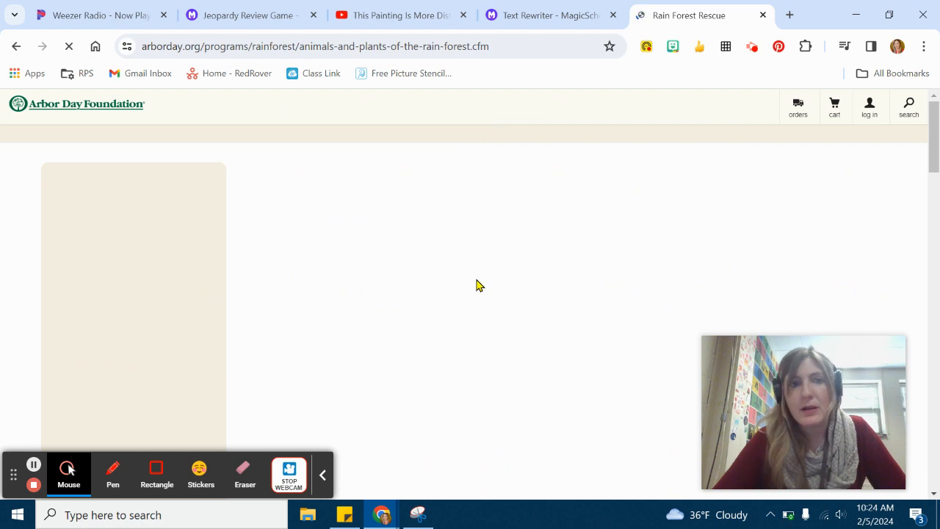
Try selecting the rain forest article's text and dismiss the cookie notice covering it.
scroll(455, 275, "down", 3)
scroll(497, 276, "up", 2)
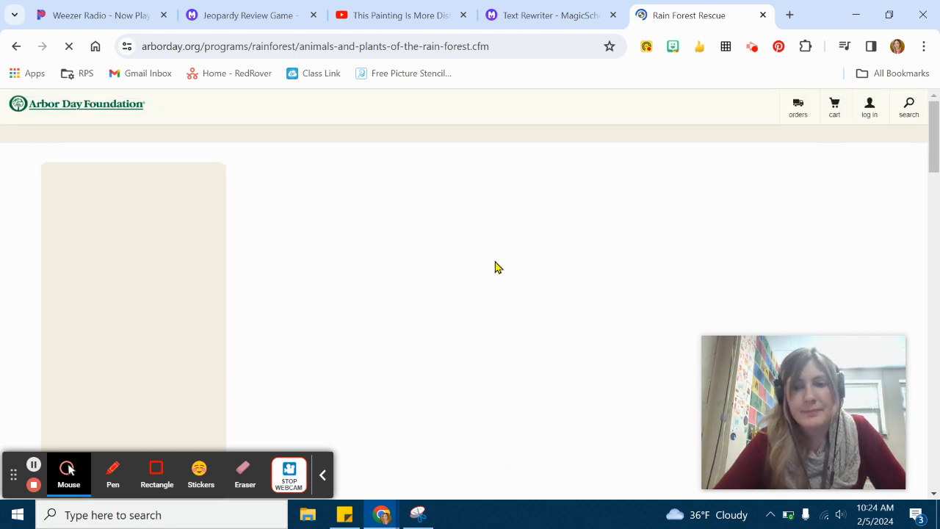
left_click(322, 475)
left_click_drag(266, 174, 621, 340)
scroll(620, 378, "down", 5)
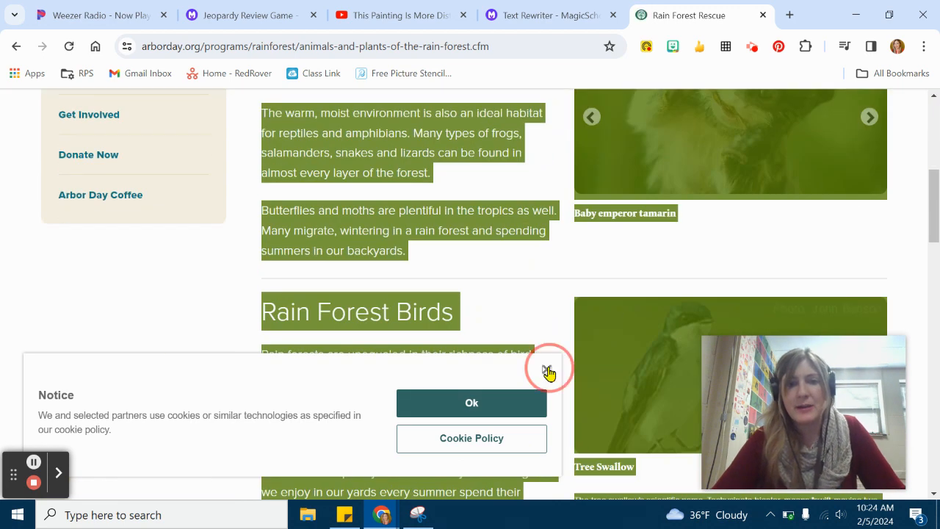
left_click(548, 374)
Select the article text from its beginning through the end of the rain forest plants section and copy it.
scroll(466, 216, "up", 5)
left_click(267, 179)
left_click_drag(267, 178, 704, 497)
left_click_drag(565, 499, 593, 439)
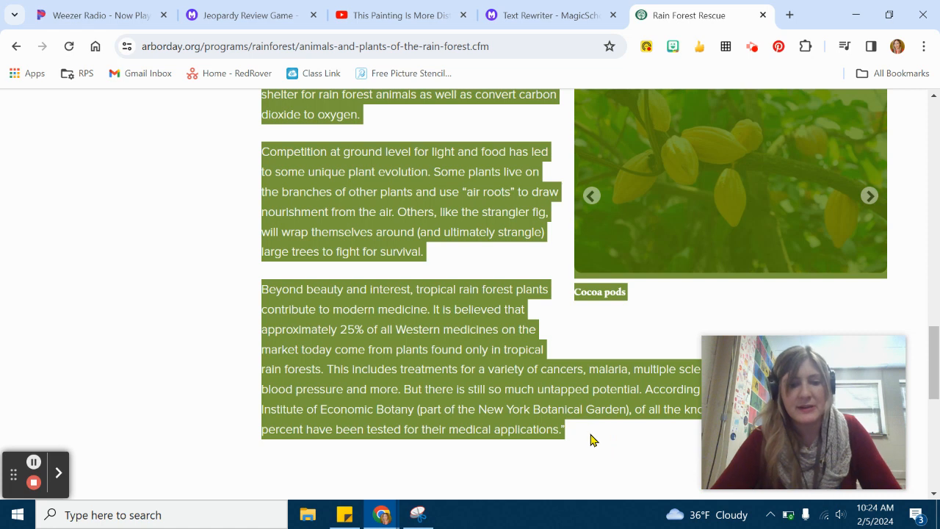
Paste the copied rain forest article into Text Rewriter as the original text.
left_click(526, 7)
left_click(423, 295)
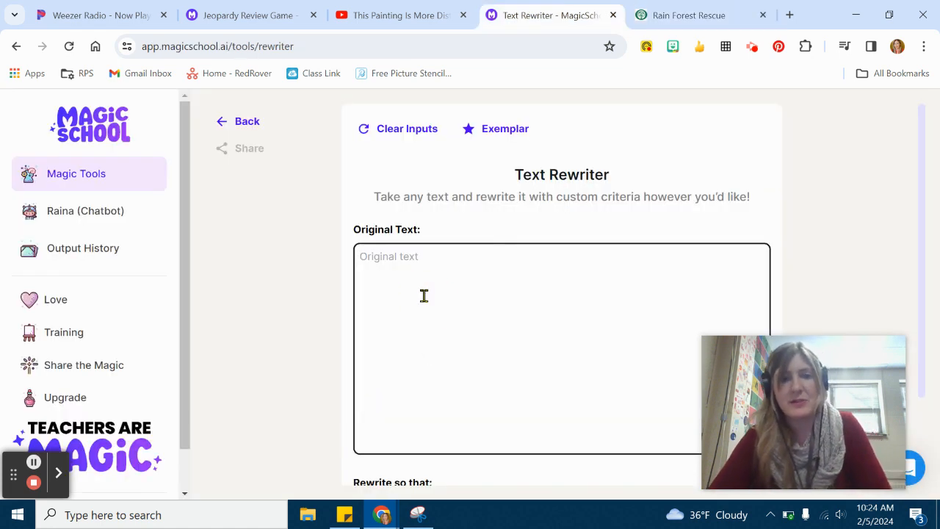
key("ctrl+v")
scroll(335, 262, "down", 2)
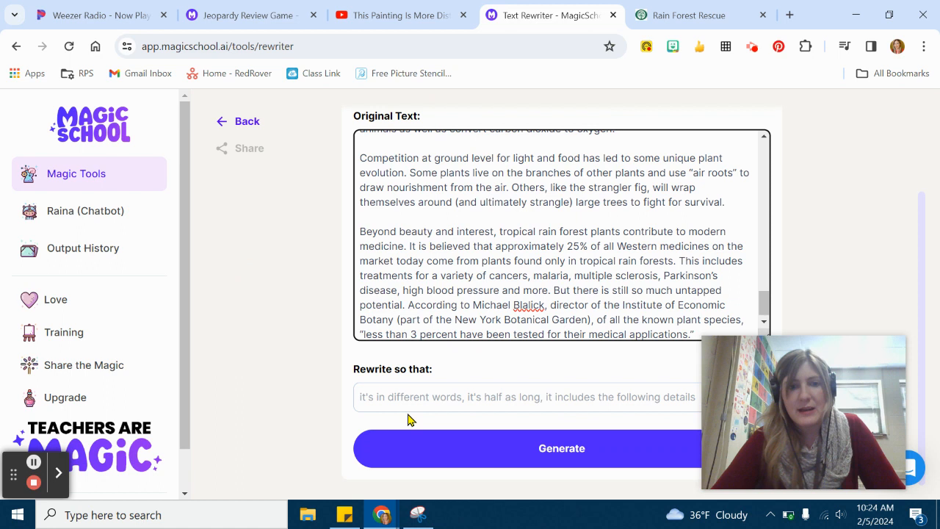
Set the rewrite instruction to "Simplify language" and generate the rewritten text.
mouse_move(829, 413)
left_click_drag(841, 376, 831, 143)
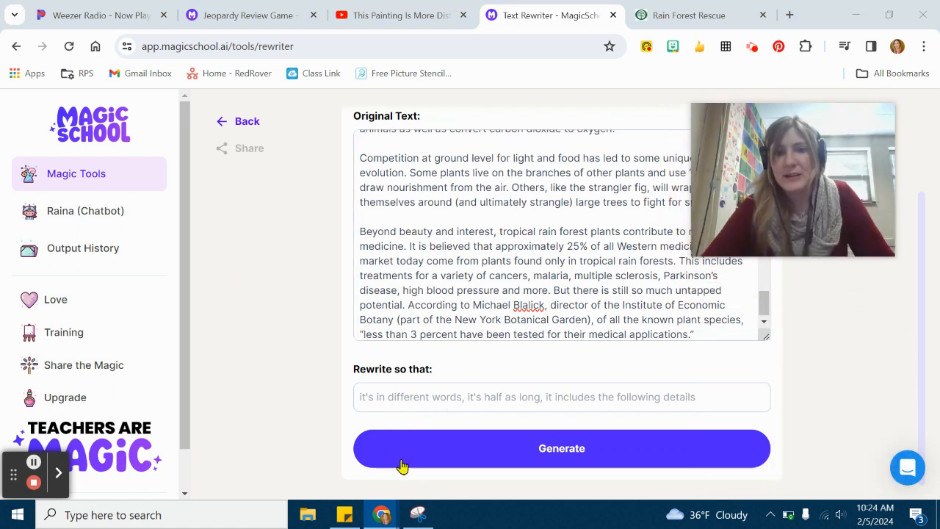
left_click(432, 400)
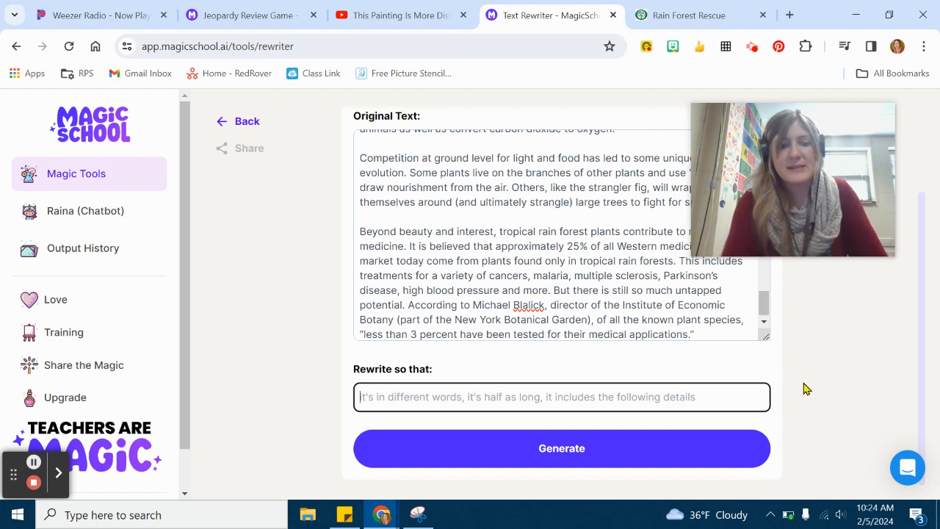
type("Simplify language")
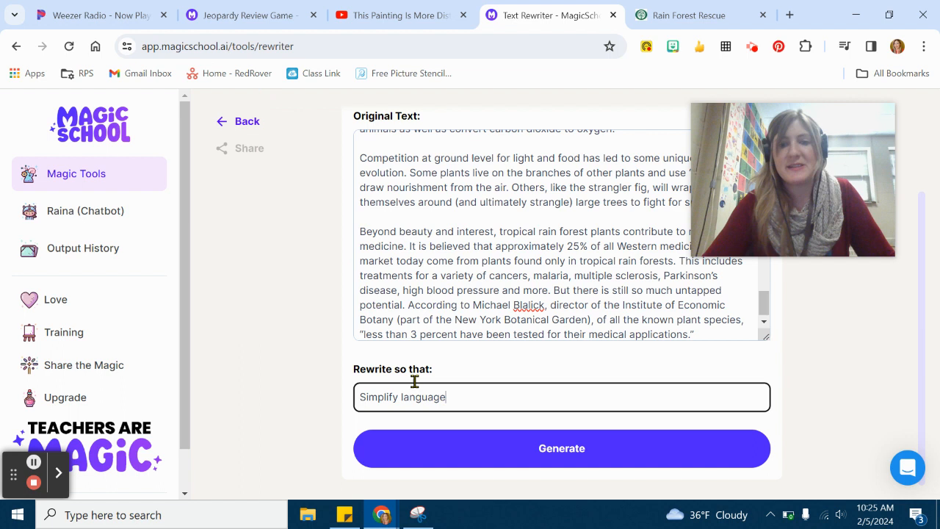
left_click(547, 441)
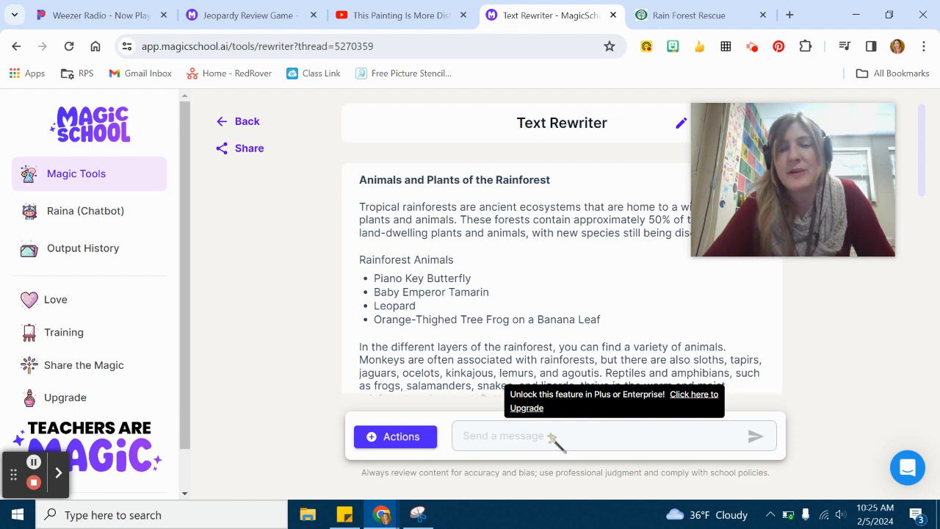
Read through the rewritten rainforest text from beginning to end and return to its start.
left_click_drag(805, 152, 776, 346)
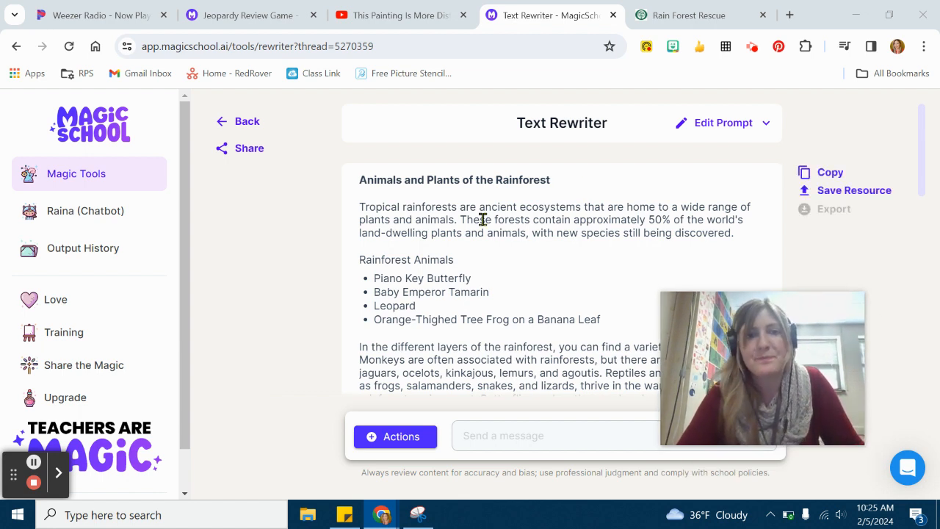
scroll(473, 208, "down", 4)
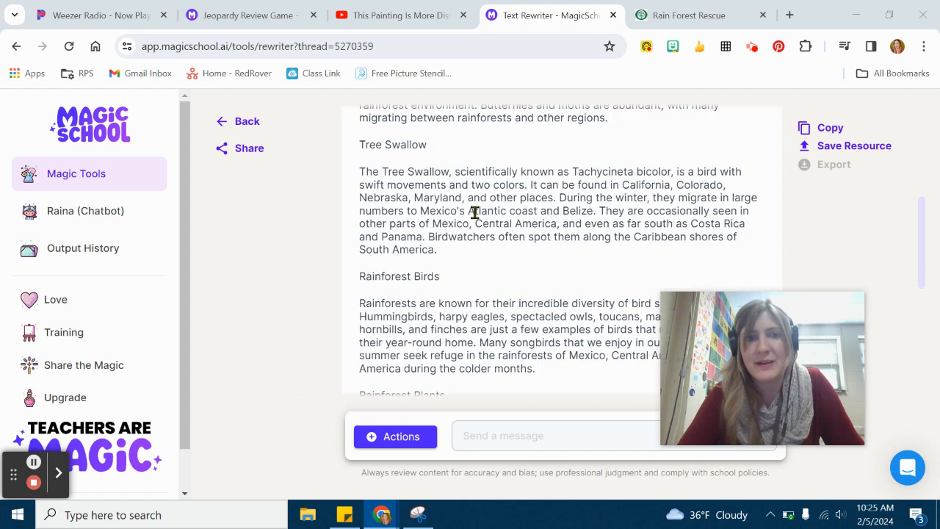
scroll(458, 189, "down", 3)
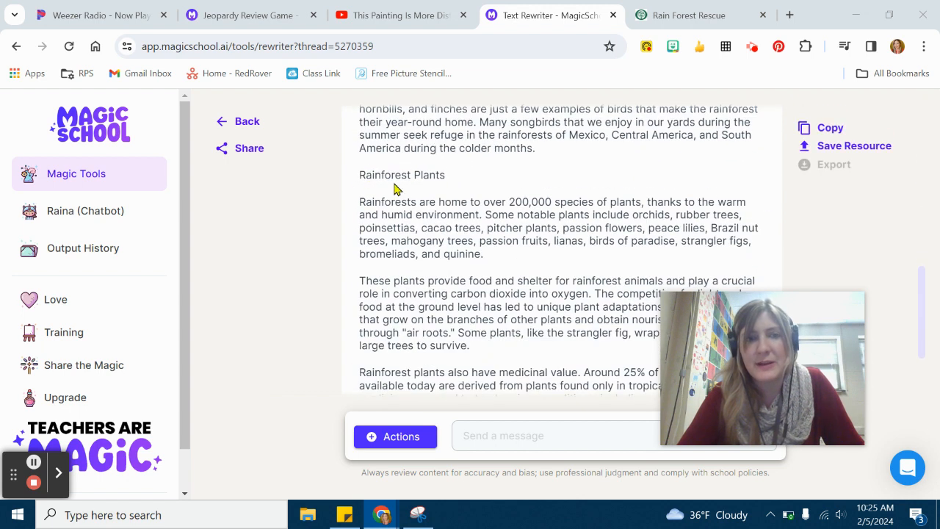
scroll(447, 343, "down", 2)
scroll(551, 236, "up", 10)
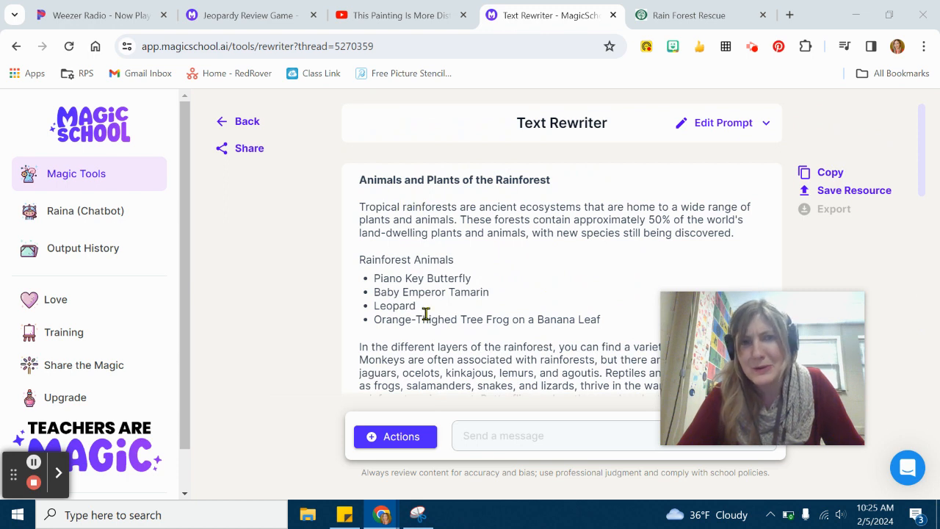
Return to the list of Magic Tools, browse it and open the Informational Texts tool.
left_click(227, 121)
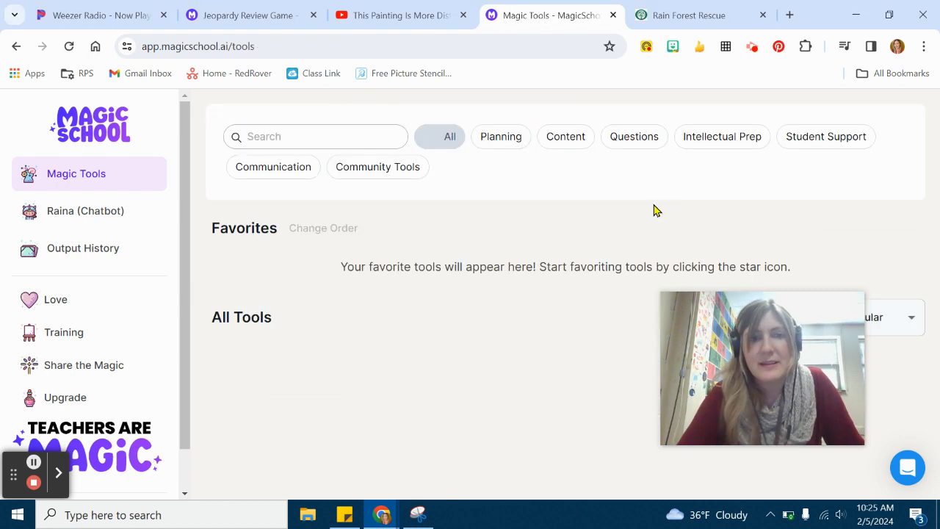
scroll(577, 255, "down", 1)
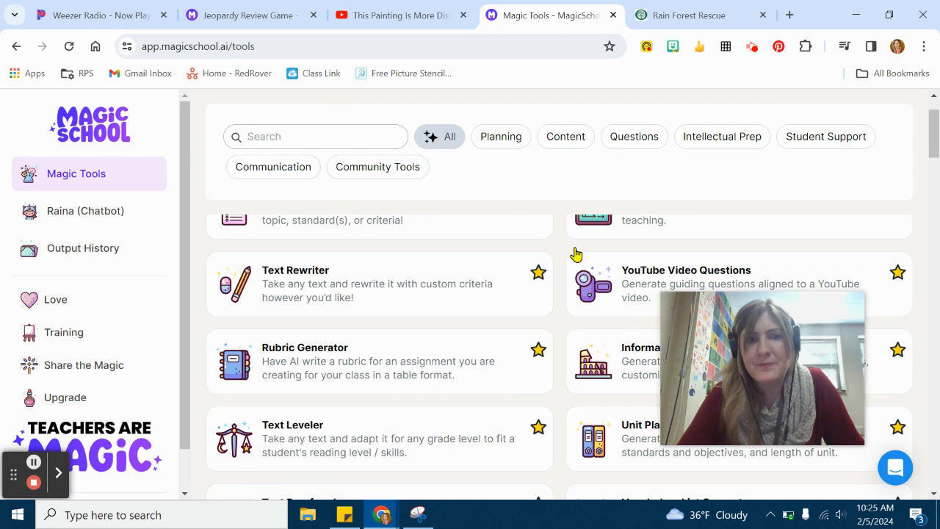
scroll(434, 254, "down", 2)
scroll(371, 342, "up", 2)
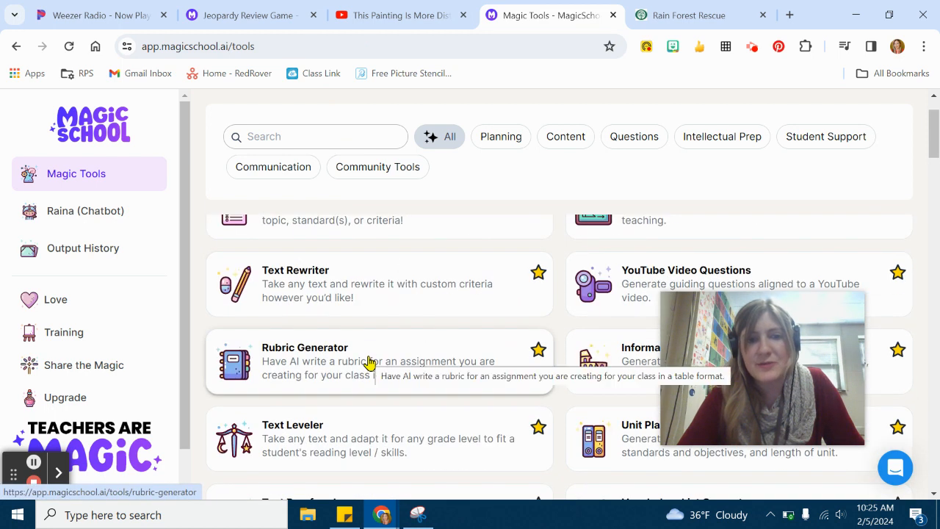
scroll(415, 359, "down", 1)
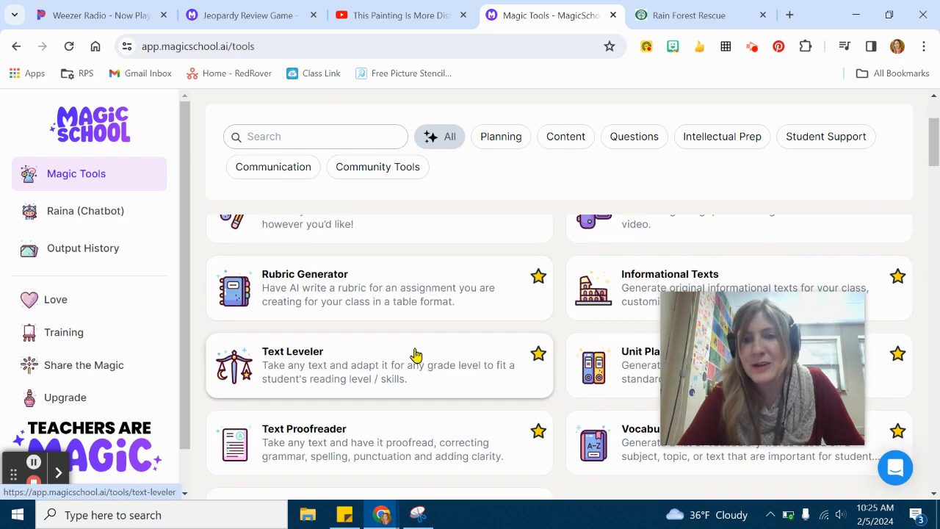
left_click(633, 298)
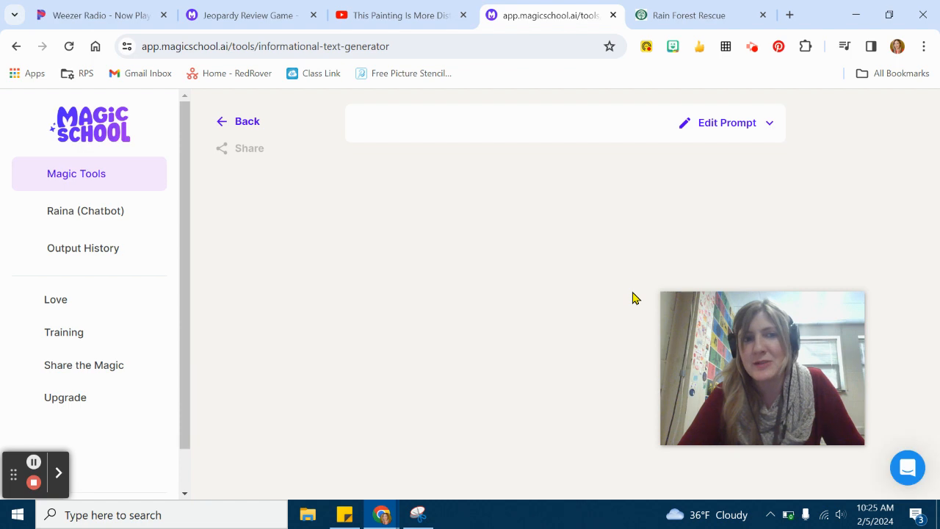
Check the informational text type choices, keep Literary Nonfiction, and check the text length setting.
scroll(467, 271, "down", 1)
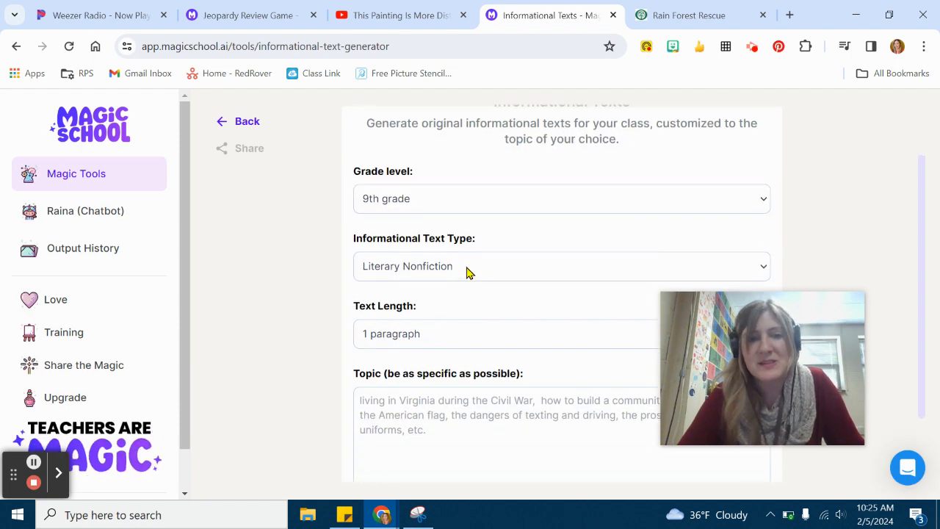
left_click(446, 268)
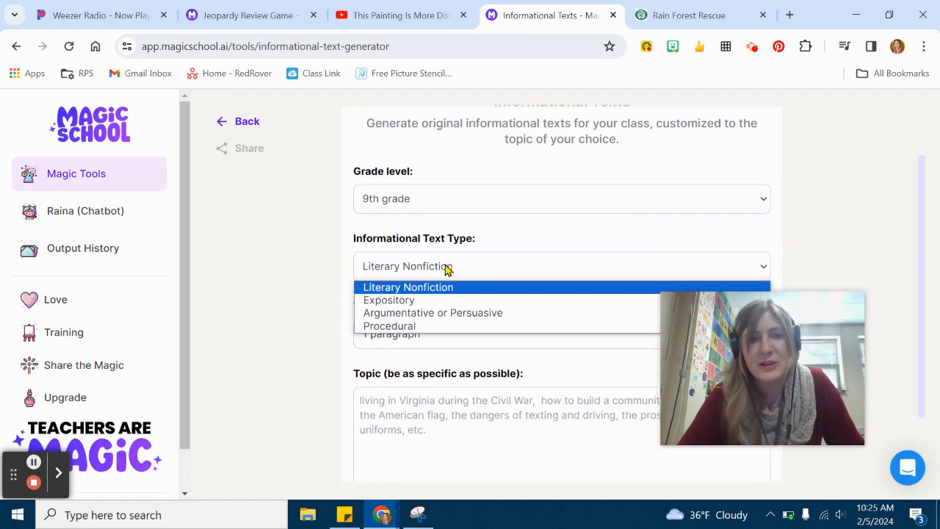
left_click(395, 293)
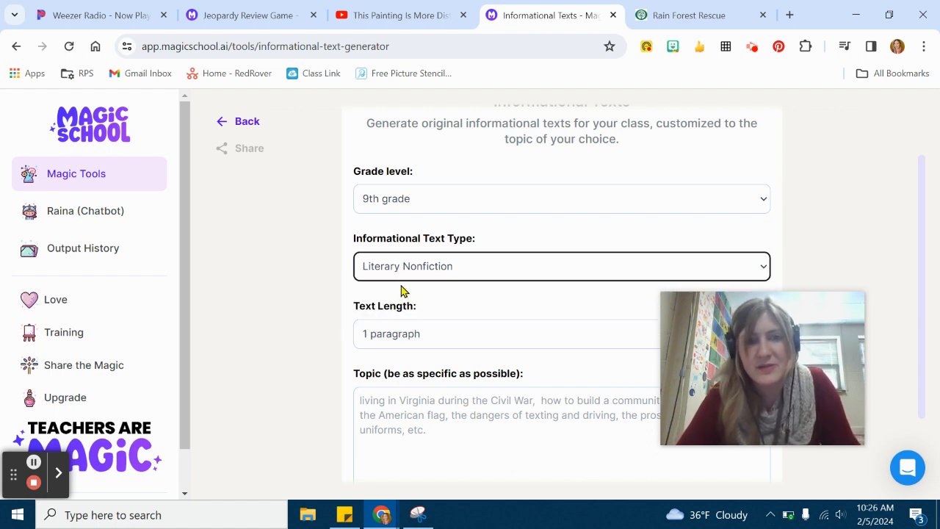
scroll(434, 301, "down", 1)
left_click(413, 261)
left_click(413, 261)
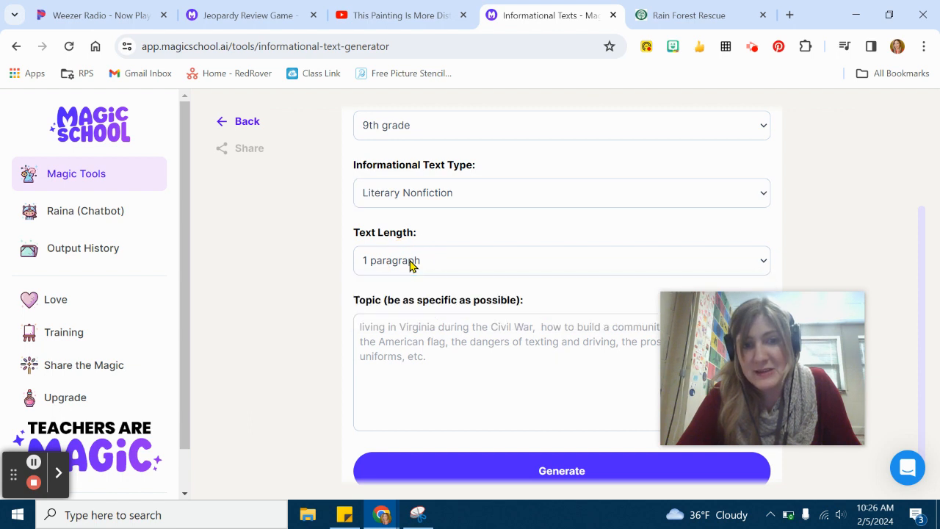
Enter "Rainforest geography, rainforest animals, rainforest anthropology" as the topic.
left_click(417, 331)
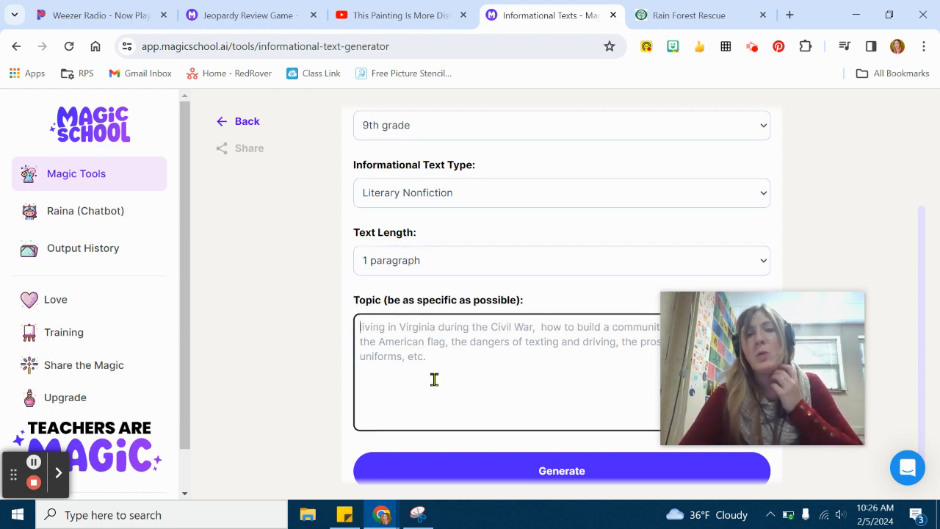
left_click_drag(839, 390, 814, 172)
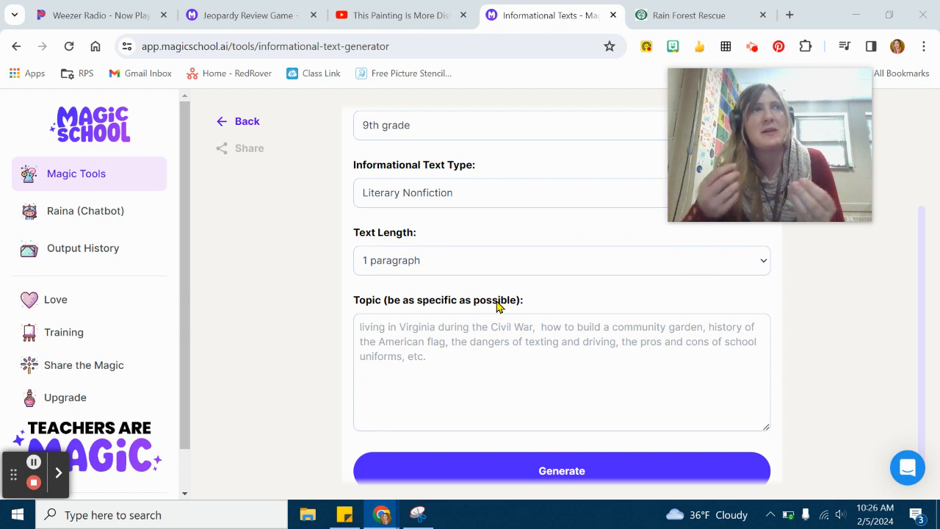
left_click(502, 352)
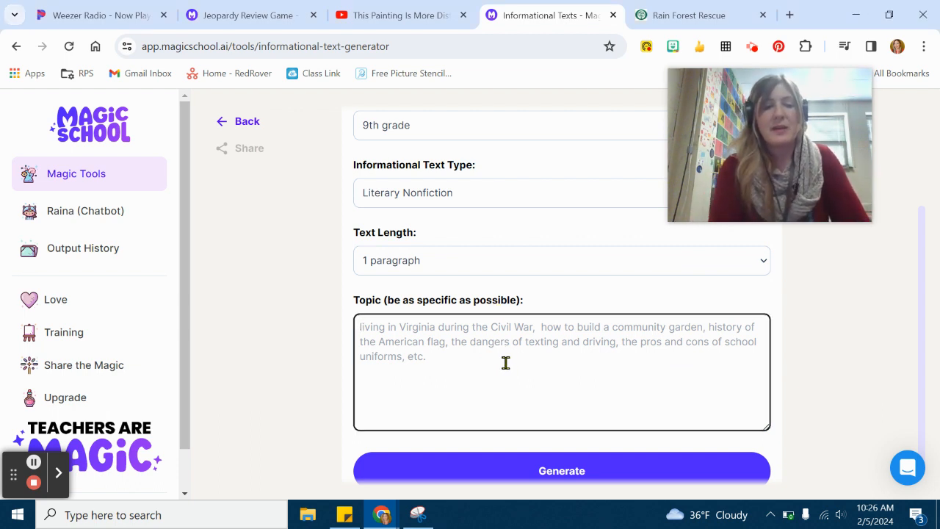
type("Rainforest geographgy")
key("BackSpace")
key("BackSpace")
key("BackSpace")
type("y, ")
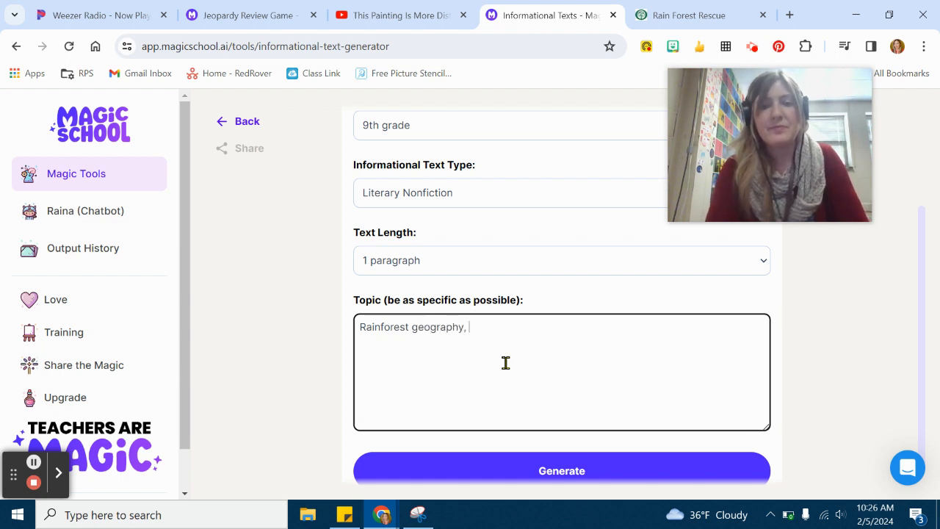
type("anaiima")
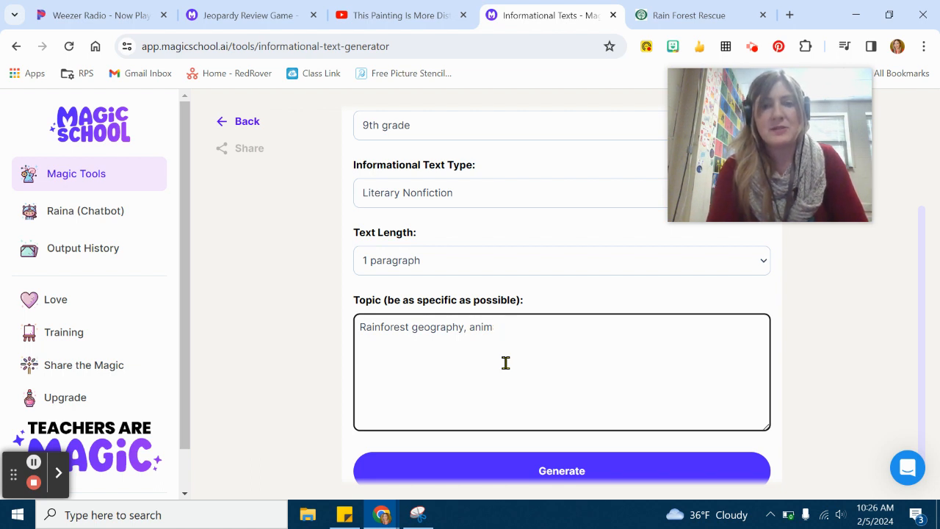
key("BackSpace")
type("rainfore")
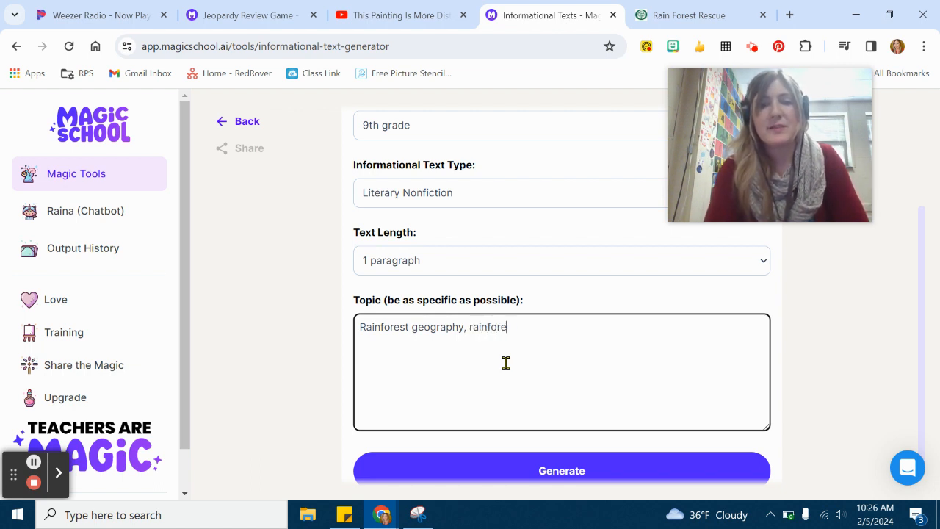
type("st animals, rainforest")
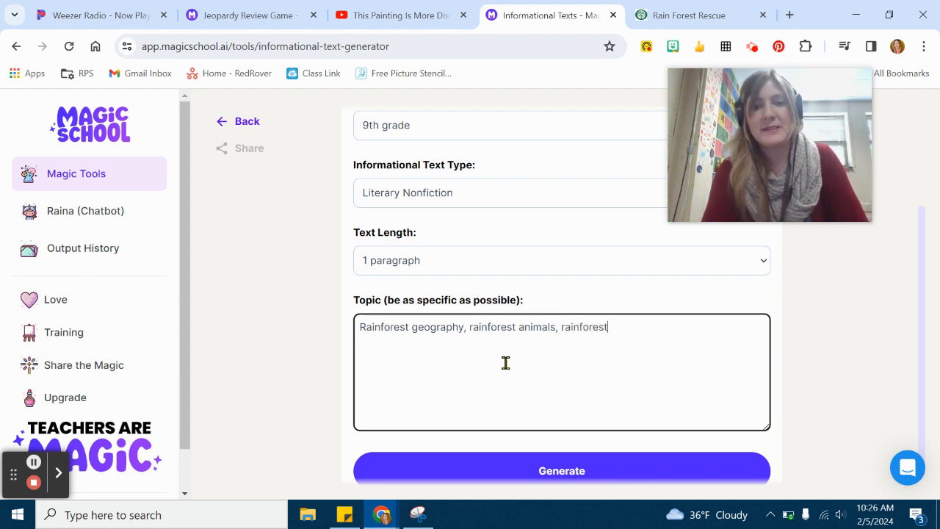
type(" anthropology")
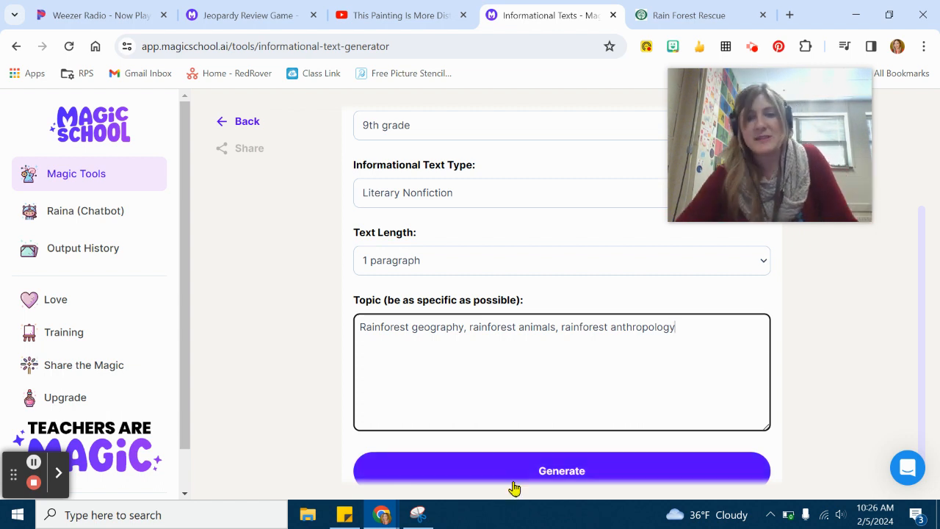
Set the text length to 2 pages and generate the informational text.
left_click(412, 260)
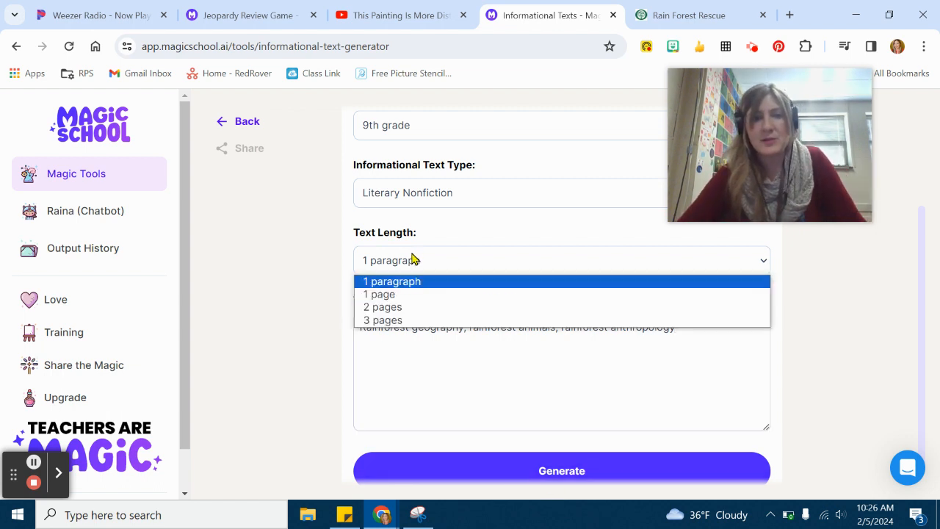
left_click(394, 307)
left_click(556, 477)
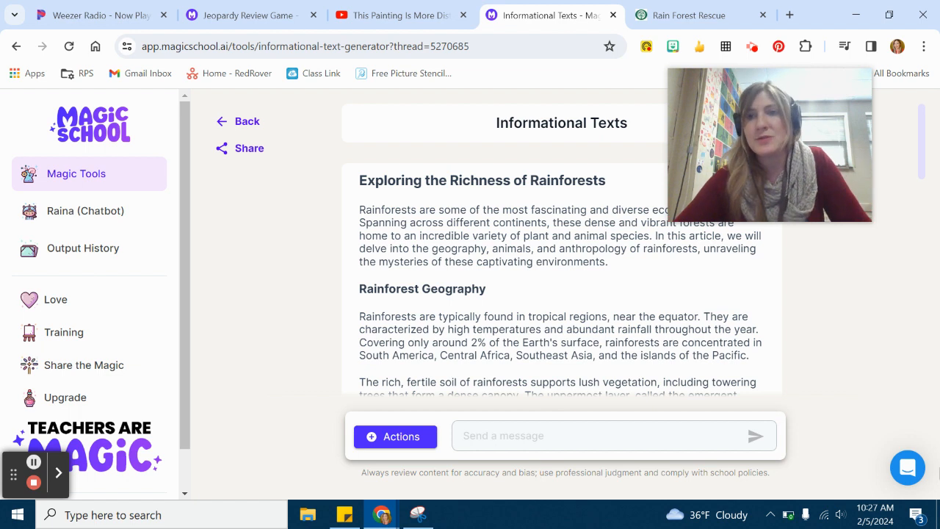
Read through the generated rainforest informational text, from the introduction to the conclusion and the suggested follow-up questions.
left_click_drag(828, 136, 877, 83)
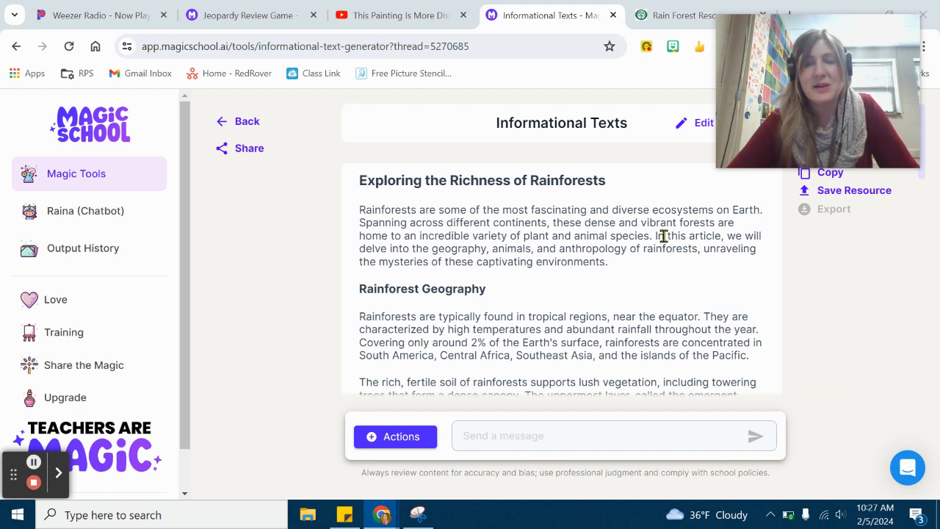
scroll(648, 239, "down", 1)
scroll(649, 239, "down", 3)
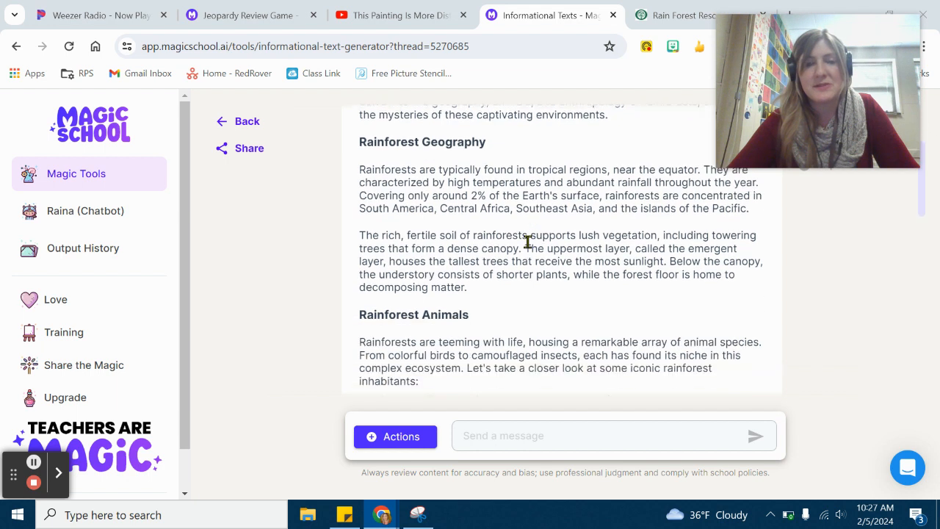
scroll(416, 233, "down", 3)
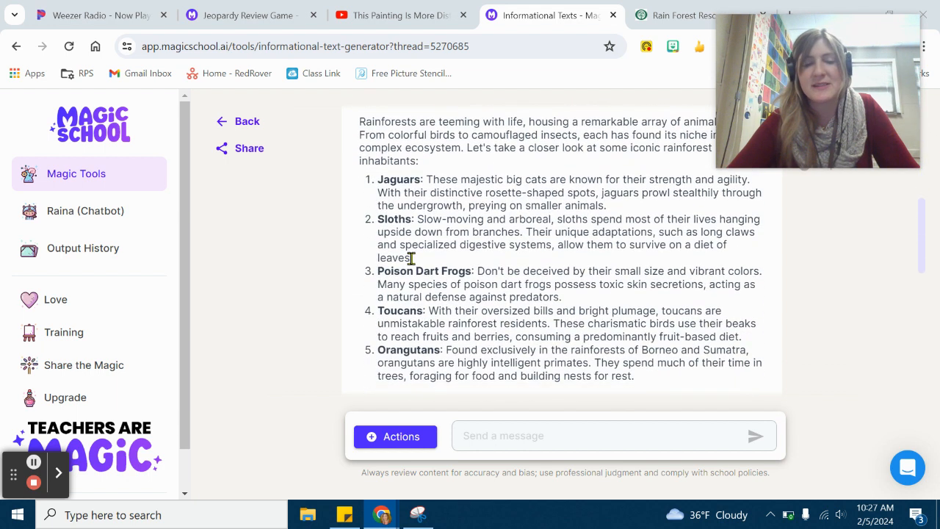
scroll(409, 305, "down", 3)
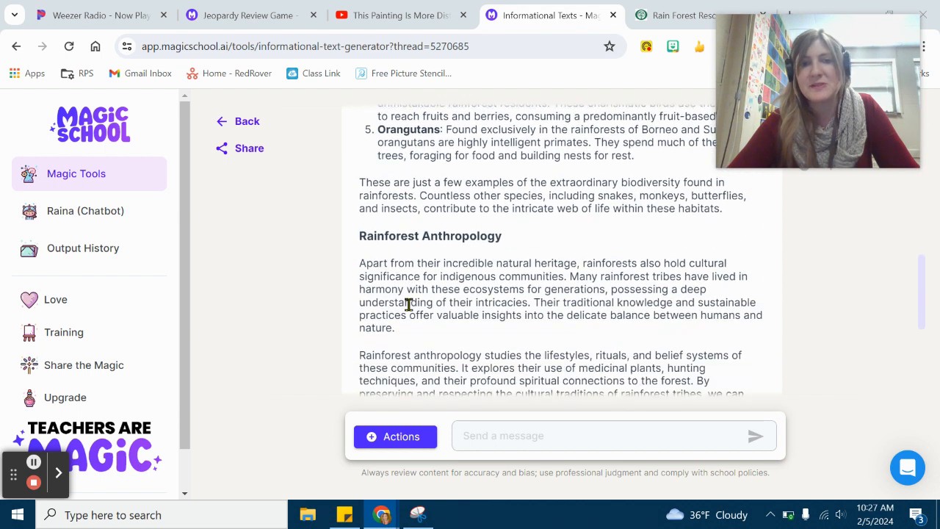
scroll(563, 258, "down", 1)
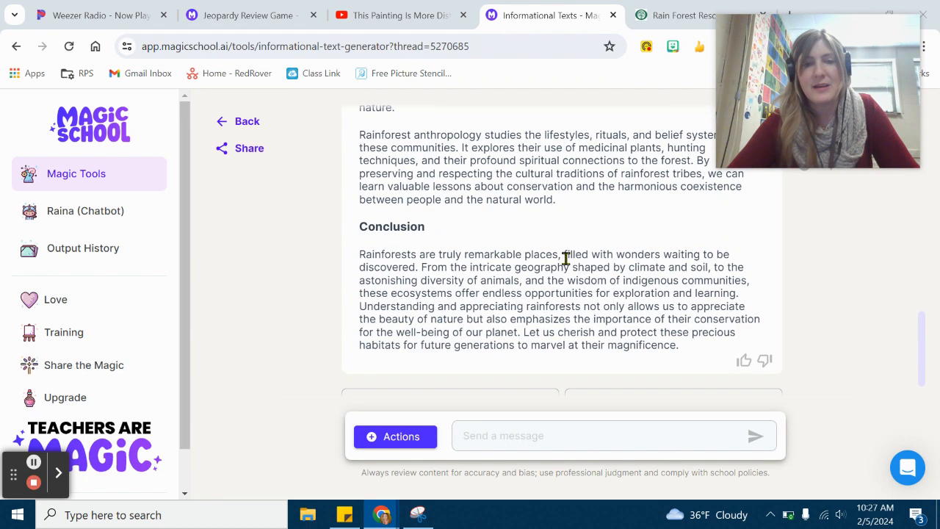
scroll(562, 281, "down", 1)
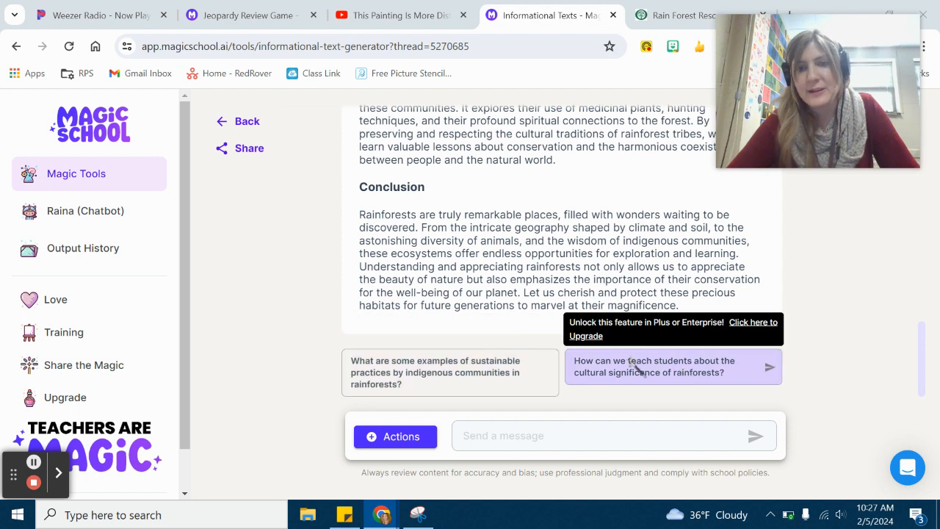
scroll(546, 339, "up", 15)
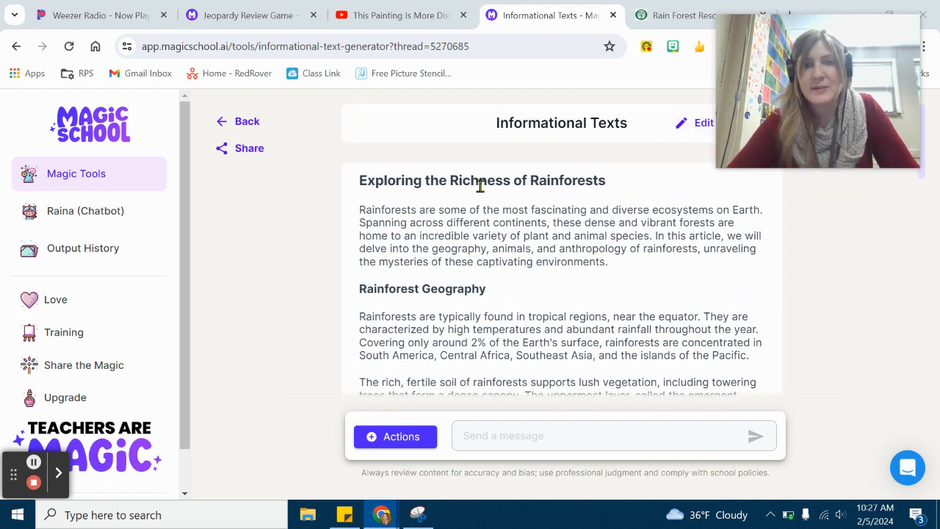
Reopen the informational text's prompt settings to review them, then hide them again without changes.
left_click(684, 123)
scroll(512, 331, "down", 1)
scroll(494, 322, "down", 2)
scroll(491, 338, "up", 3)
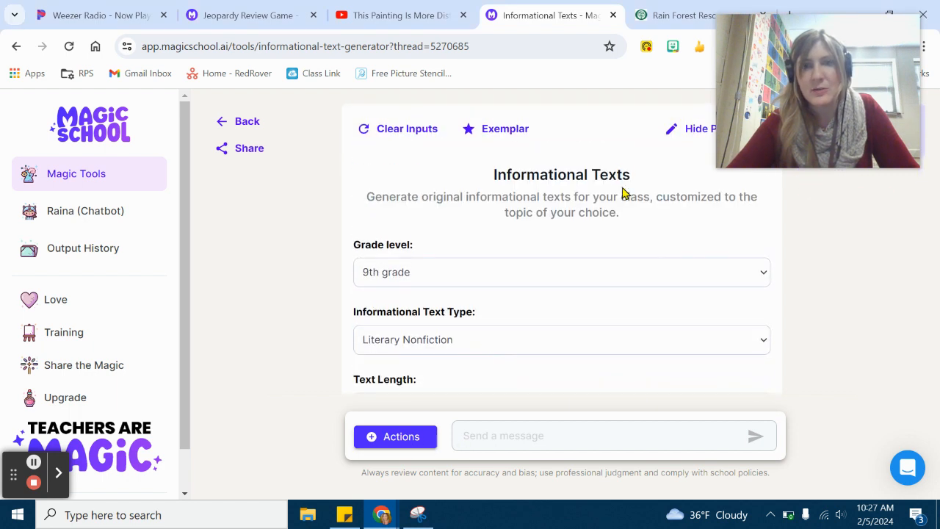
left_click(679, 131)
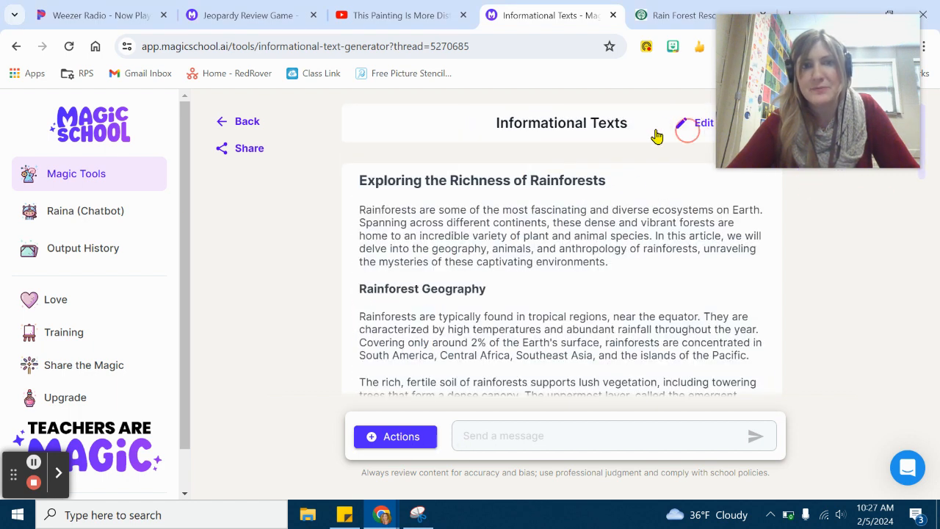
Return to the list of Magic Tools, open Text Leveler and paste the copied rain forest article as the original text.
left_click(241, 123)
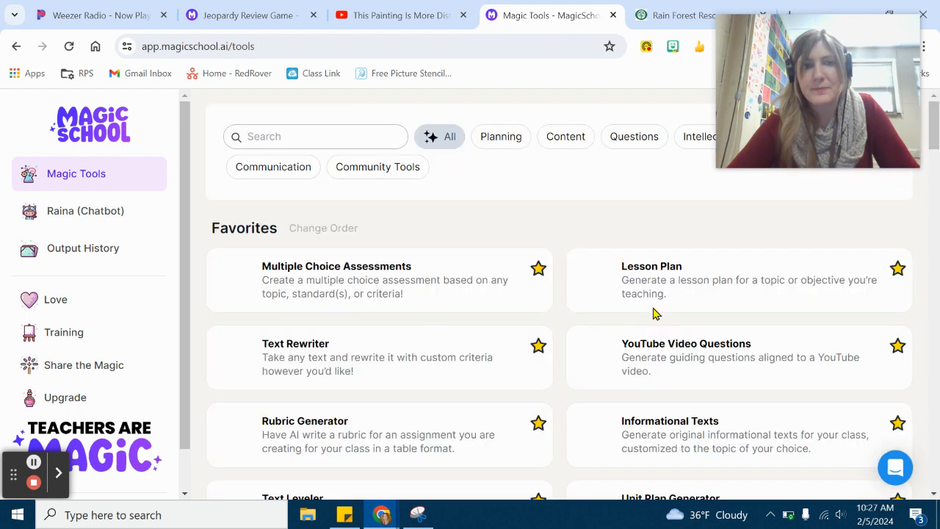
scroll(655, 314, "down", 2)
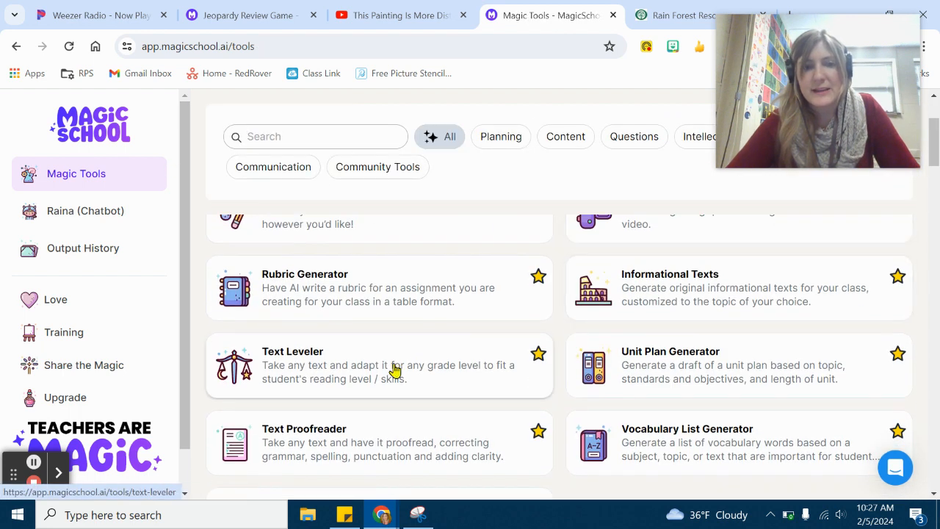
left_click(364, 371)
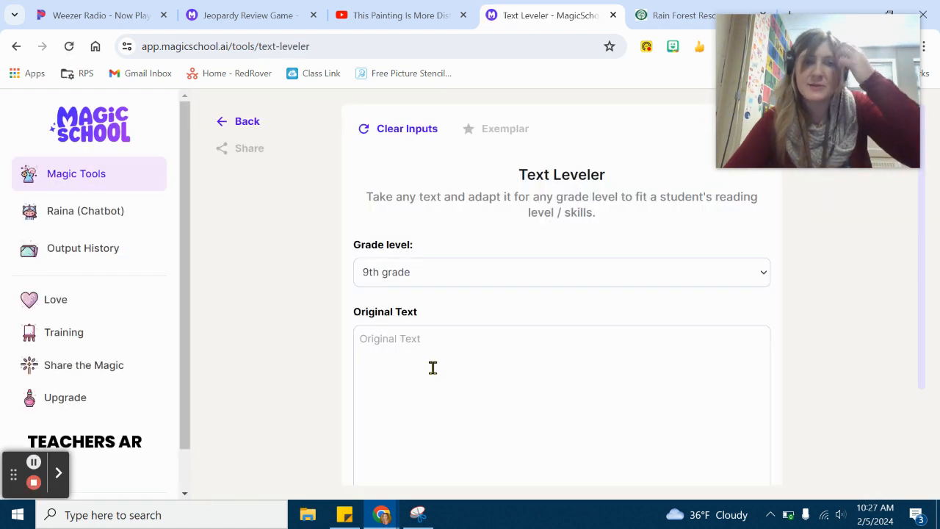
left_click(430, 367)
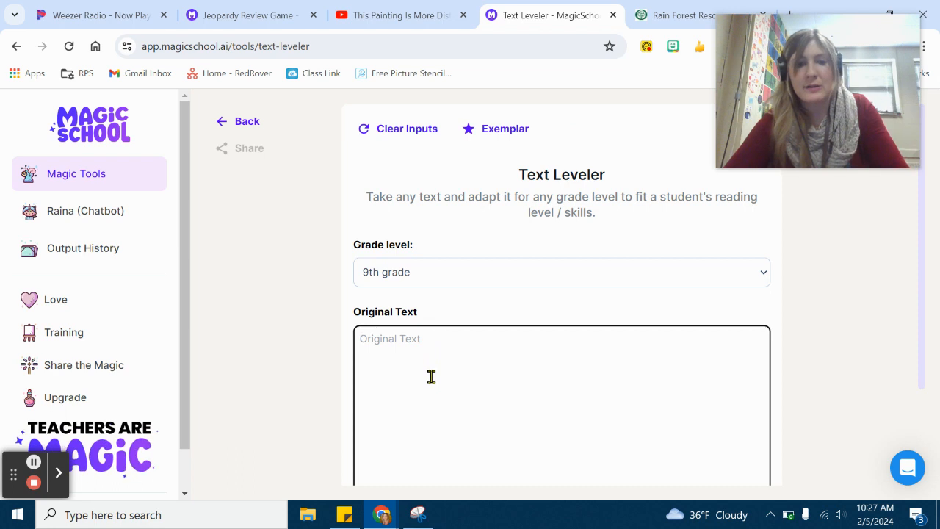
key("ctrl+v")
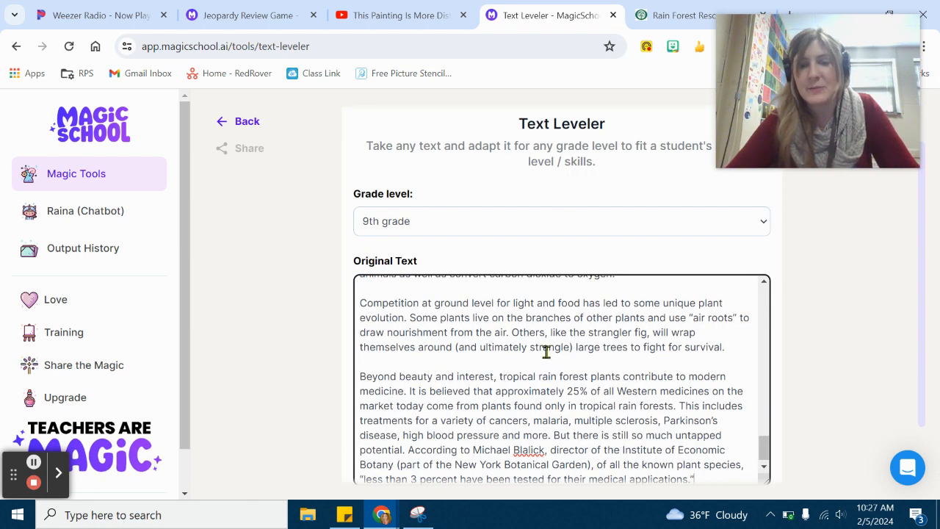
Set the grade level to Kindergarten and generate the leveled version of the rain forest article.
left_click(406, 221)
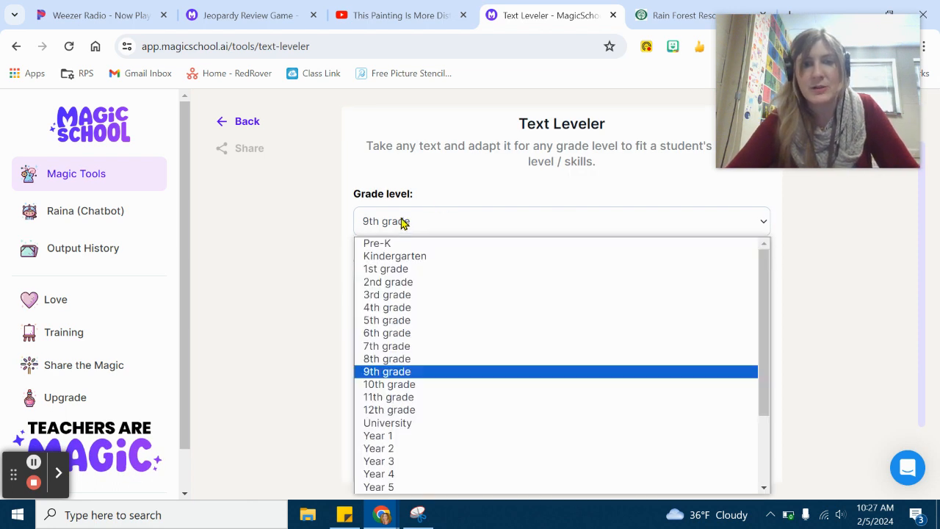
left_click(404, 255)
left_click(849, 284)
scroll(734, 352, "down", 2)
left_click(629, 453)
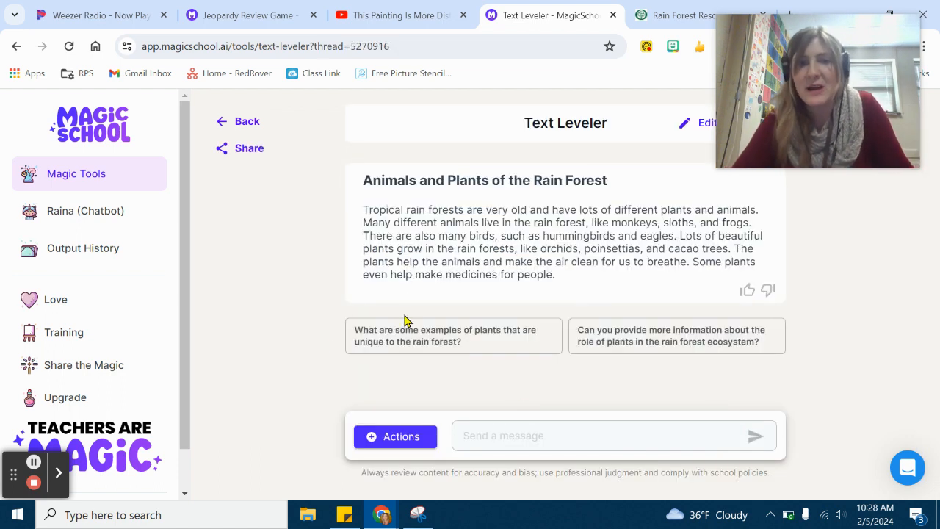
mouse_move(373, 224)
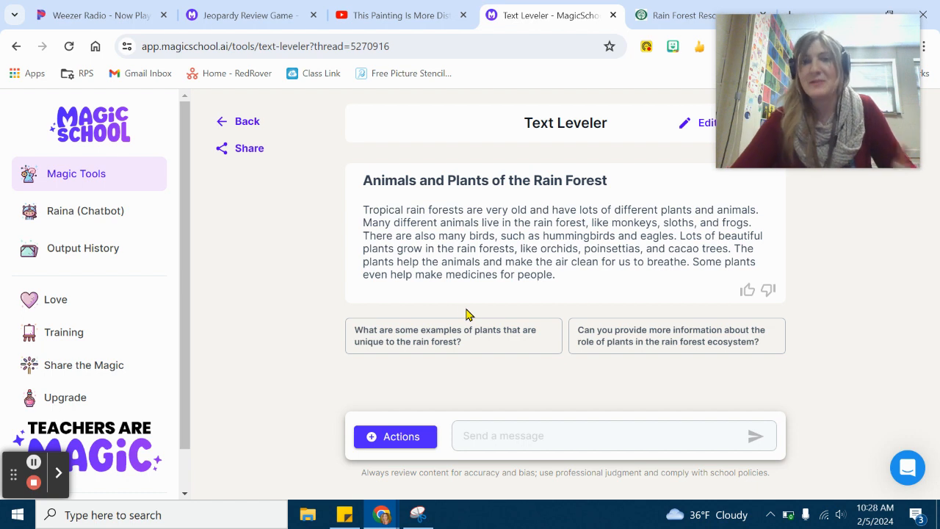
Go back to the list of Magic Tools, browse the favorites and open the Unit Plan Generator.
left_click(251, 122)
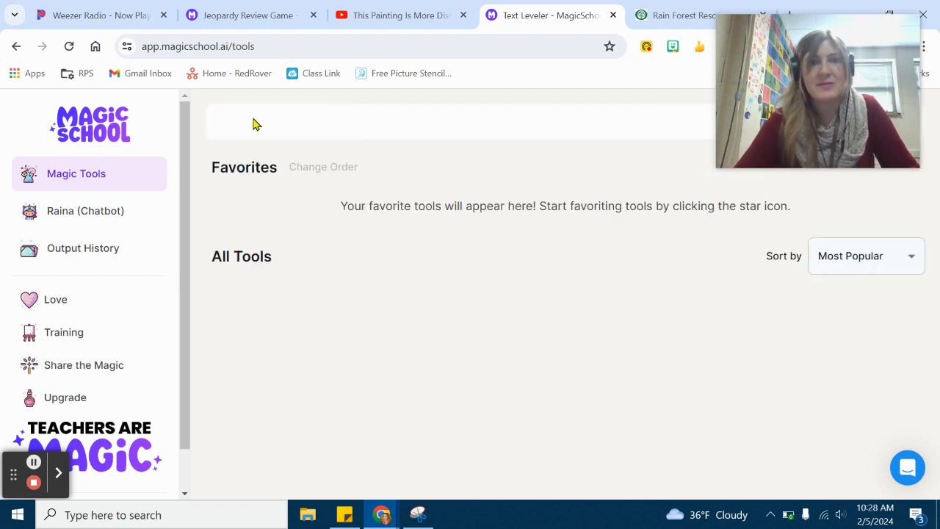
scroll(553, 321, "down", 2)
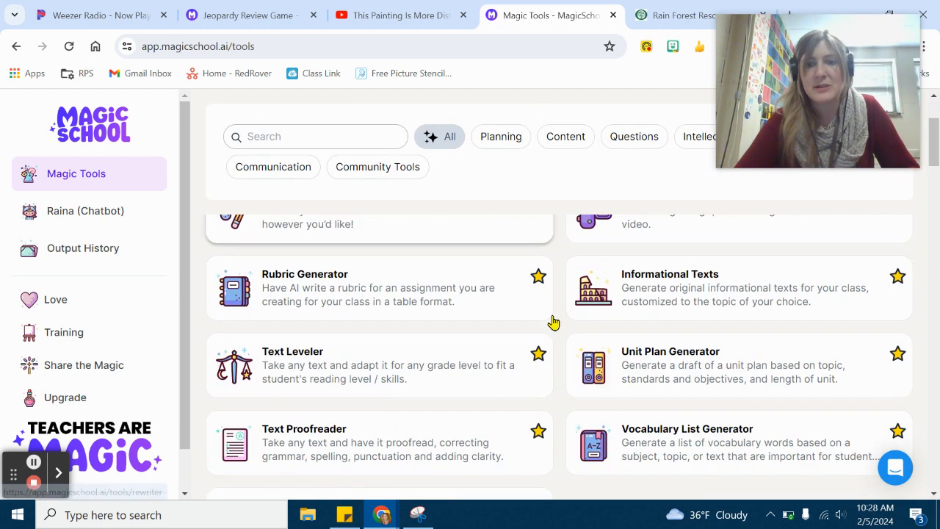
scroll(553, 321, "down", 3)
scroll(553, 321, "up", 3)
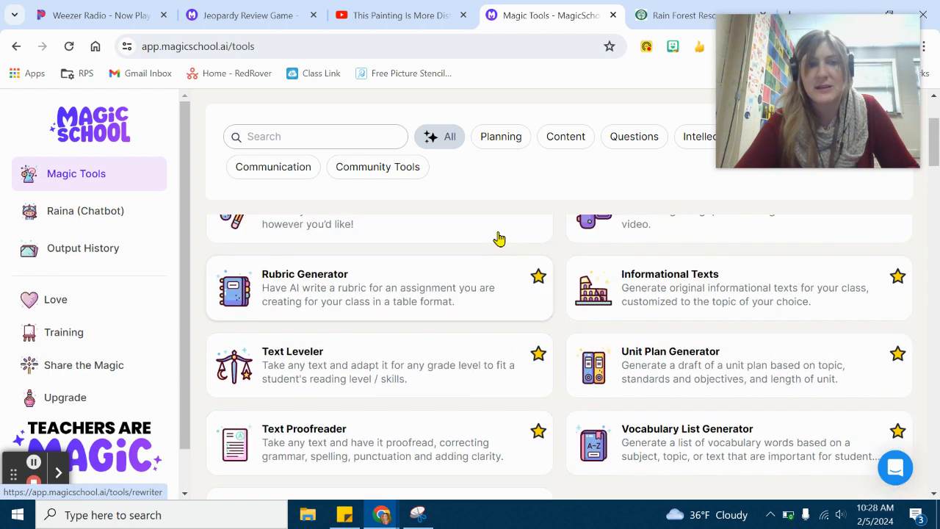
left_click(682, 371)
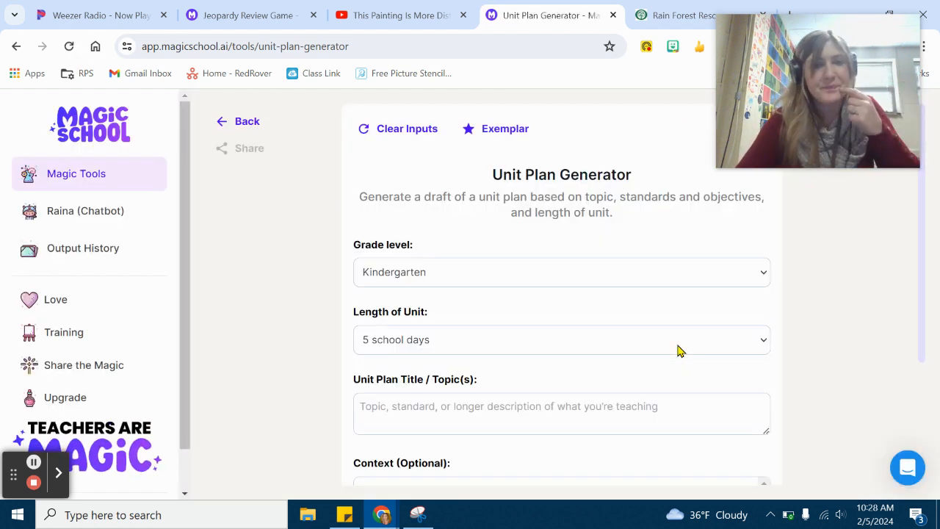
Set the unit plan's grade level to 5th grade.
left_click(491, 281)
scroll(455, 212, "down", 1)
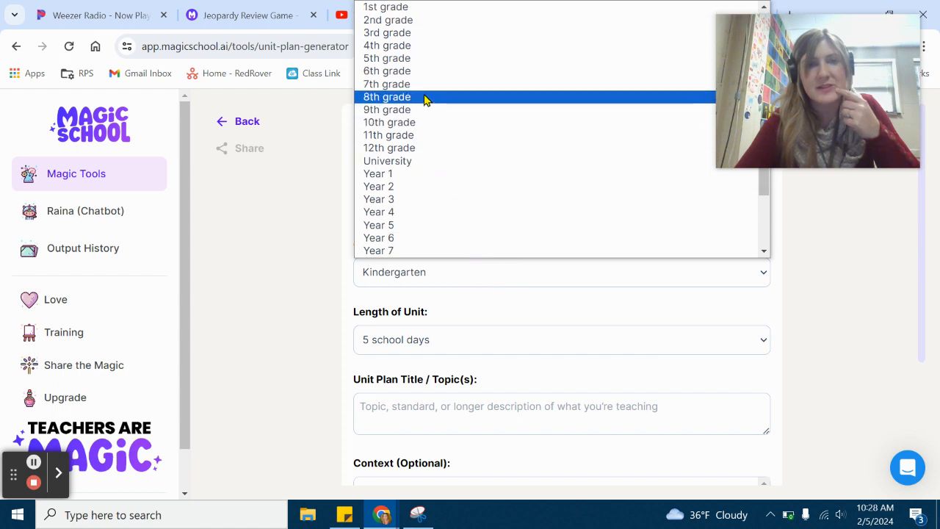
left_click(423, 61)
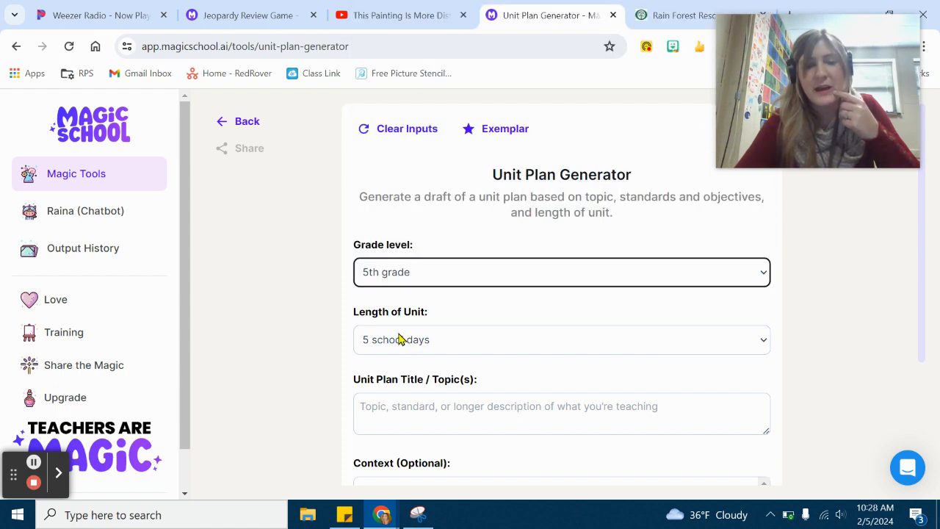
Enter "Colonialism, American settlers, Indigenous groups of North America" as the unit plan title and topics.
left_click(416, 413)
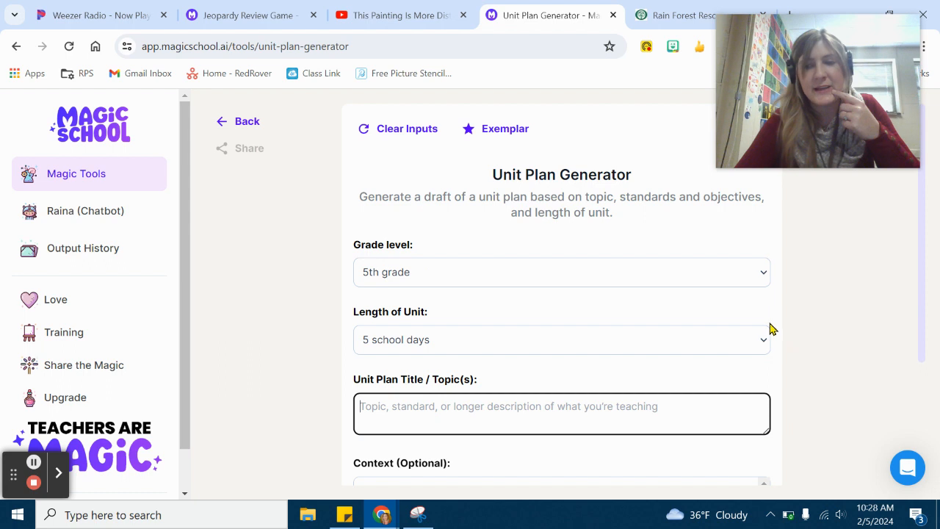
scroll(780, 336, "down", 2)
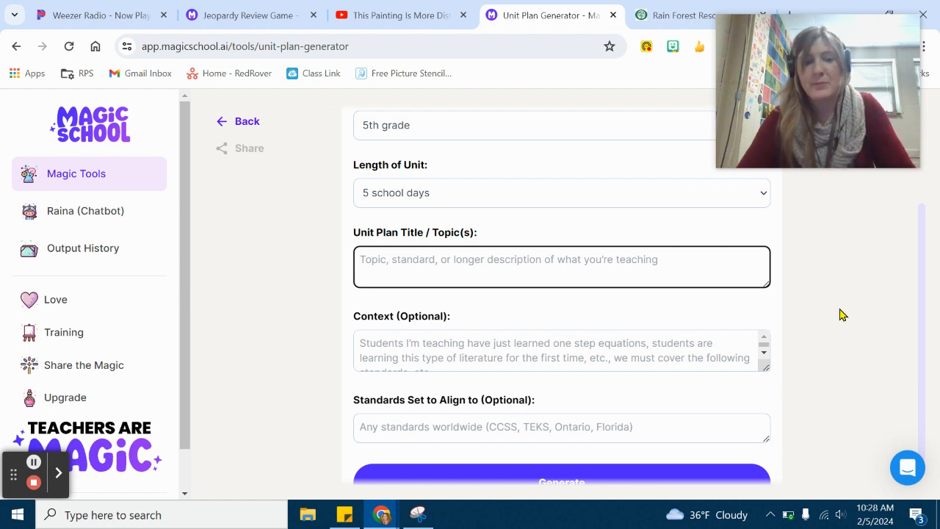
type("Colonialism,")
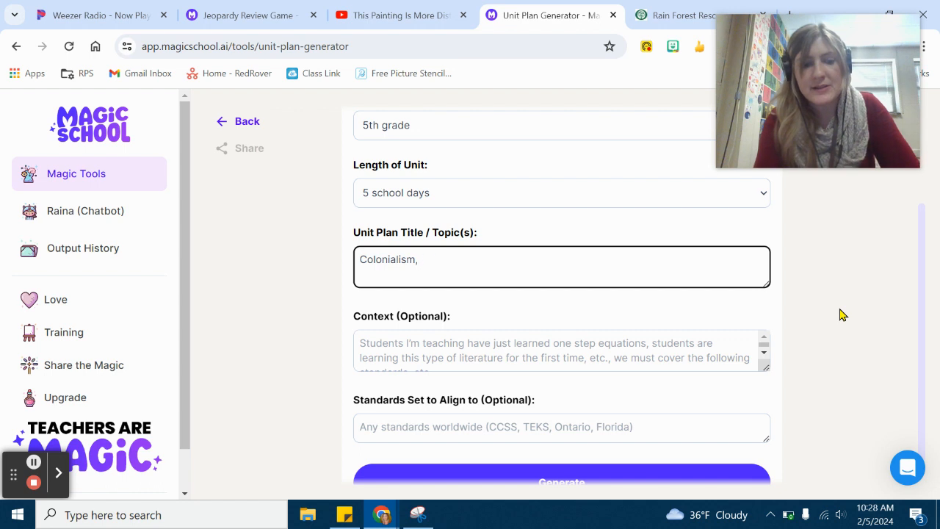
type("erican settlers, In")
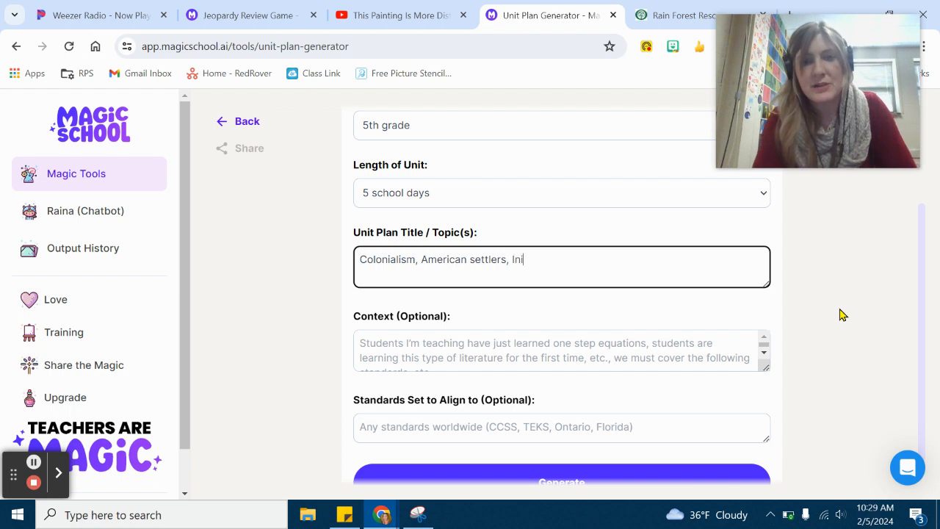
key("BackSpace")
key("BackSpace")
key("BackSpace")
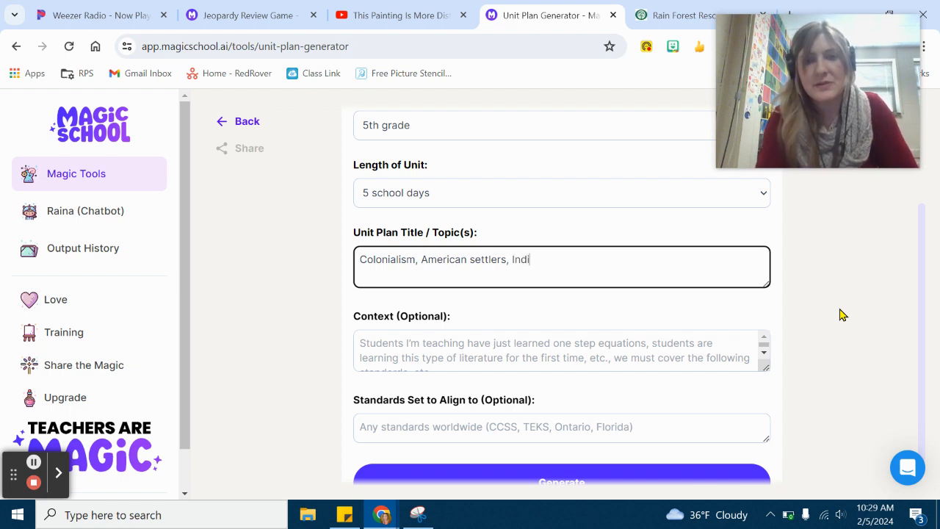
key("BackSpace")
type("genous")
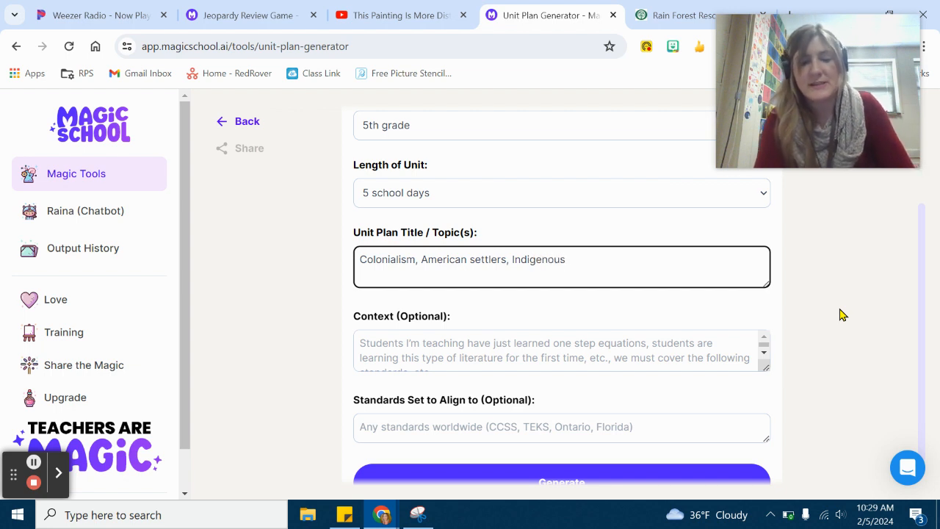
type(" groups of North America")
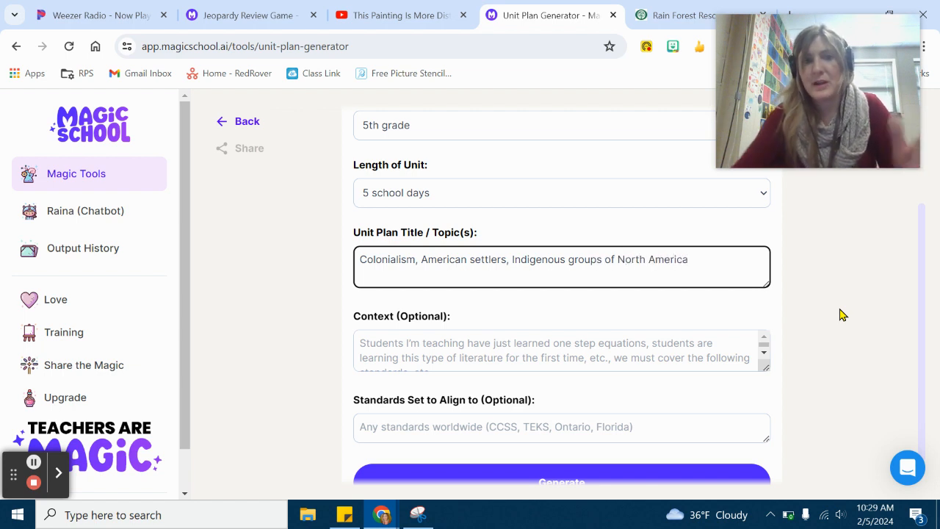
Add the context "Students are learning about early American history" and generate the unit plan.
left_click(405, 345)
type("Students")
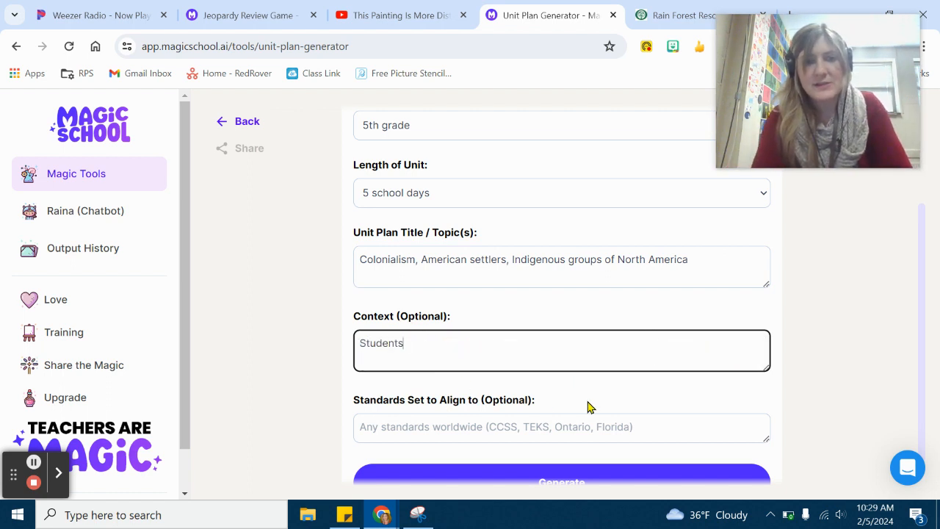
type(" are learning ab")
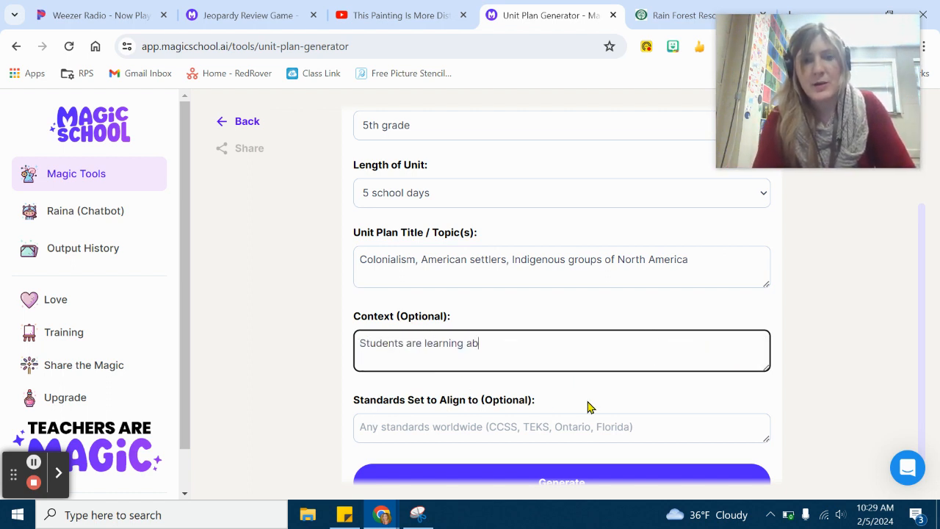
type("out early American history")
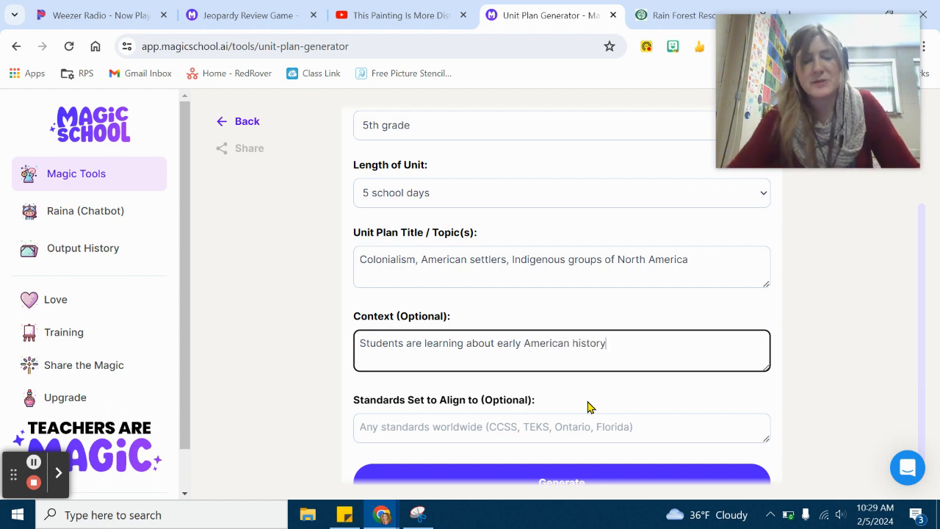
scroll(434, 310, "down", 1)
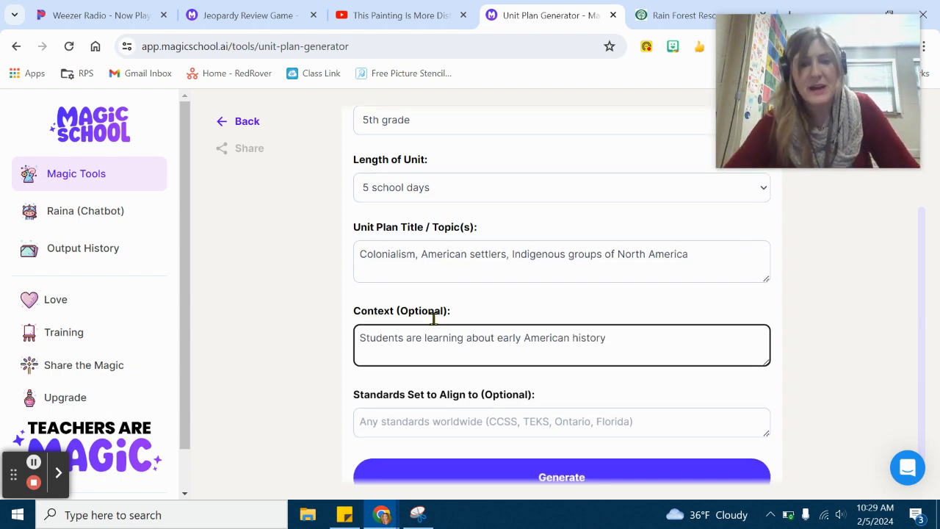
left_click(544, 448)
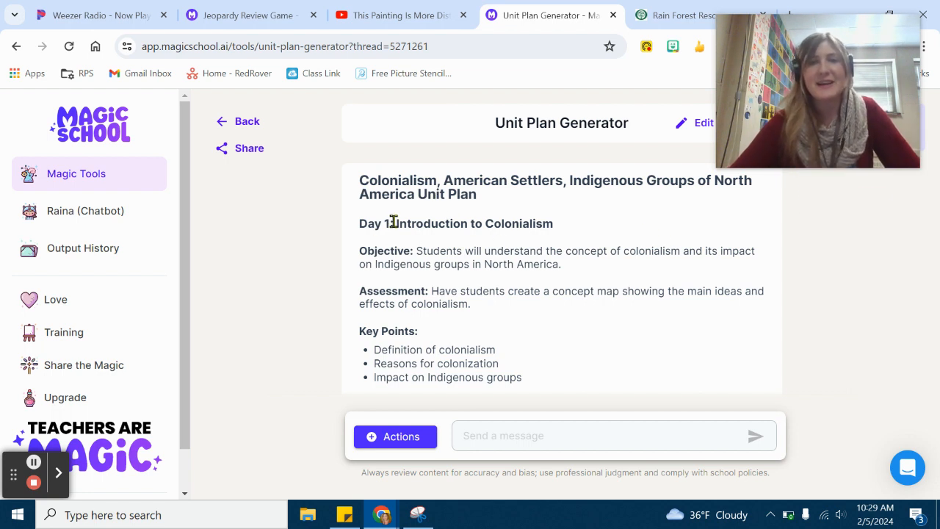
Review the generated colonialism unit plan, from the daily objectives and assessments through the culminating activities and standards addressed.
scroll(432, 221, "down", 4)
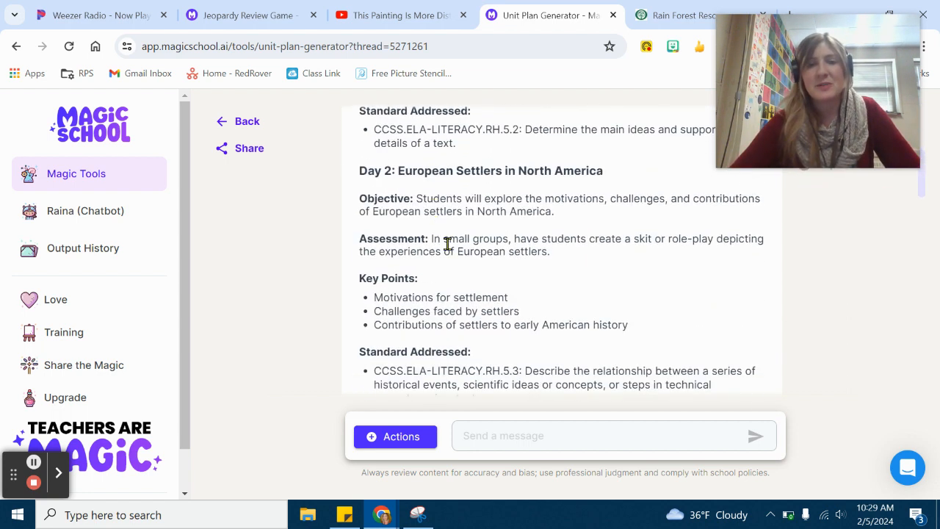
scroll(544, 193, "down", 1)
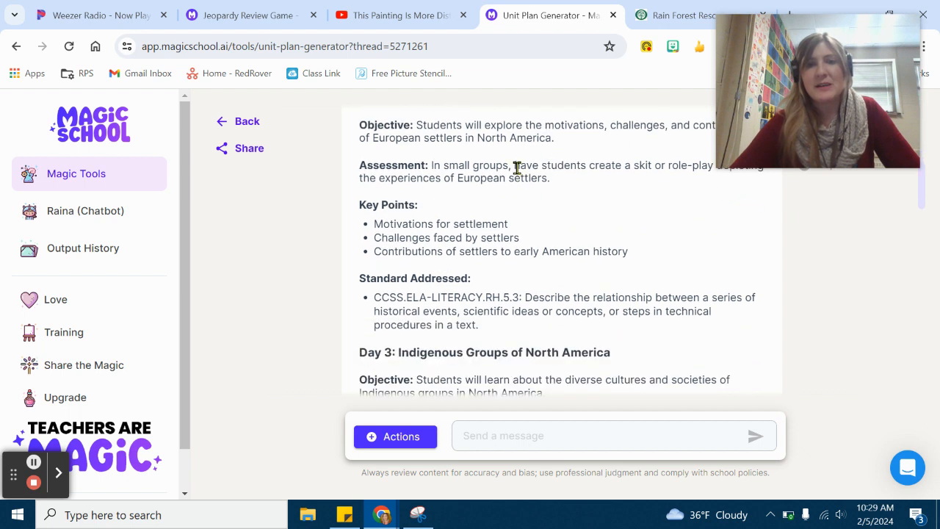
scroll(517, 168, "down", 4)
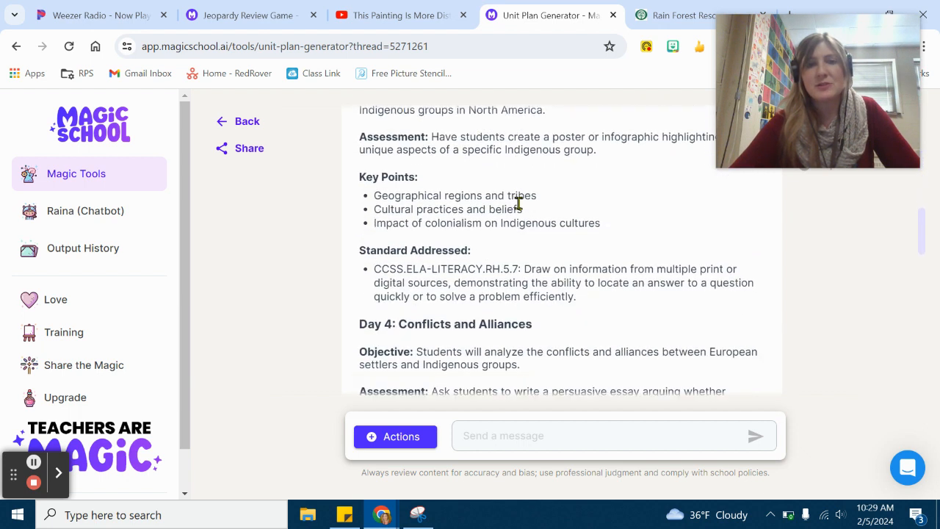
scroll(519, 202, "down", 2)
scroll(506, 264, "down", 3)
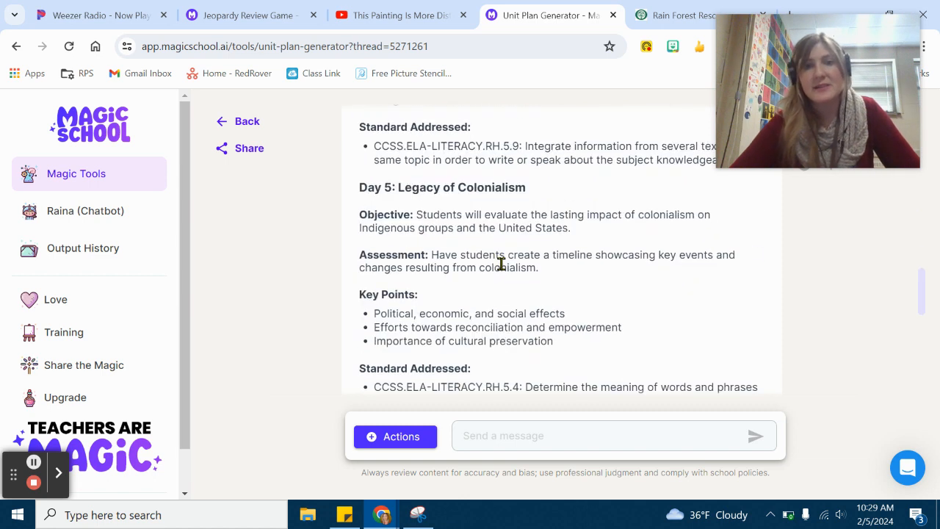
scroll(502, 263, "down", 5)
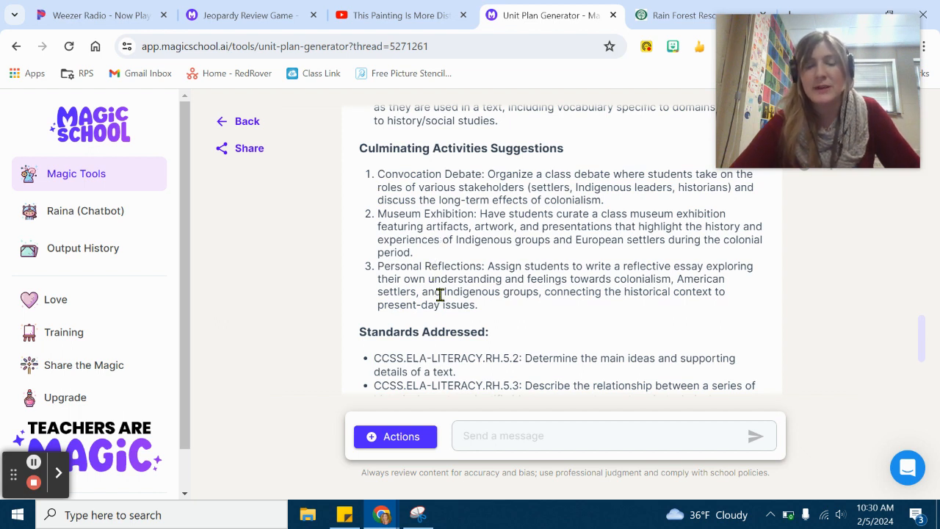
scroll(440, 292, "down", 1)
scroll(439, 294, "down", 2)
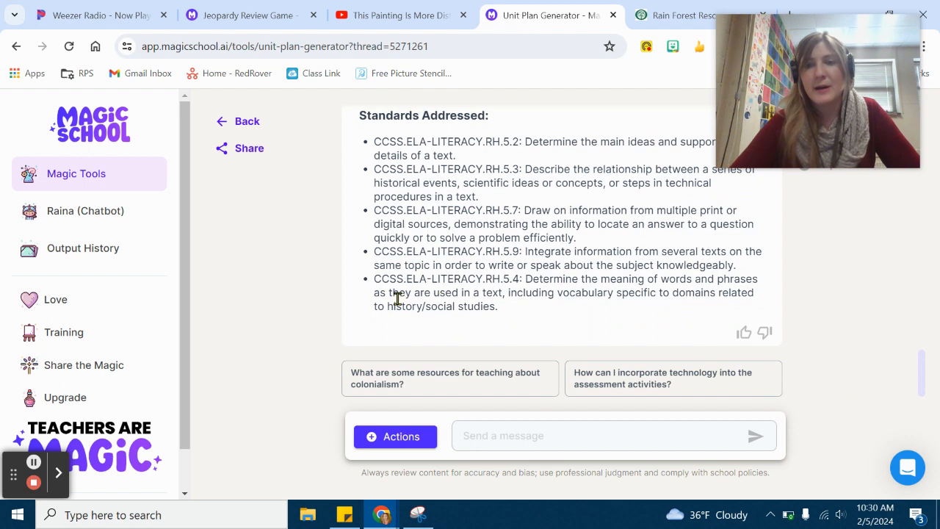
scroll(396, 299, "up", 5)
scroll(396, 298, "up", 5)
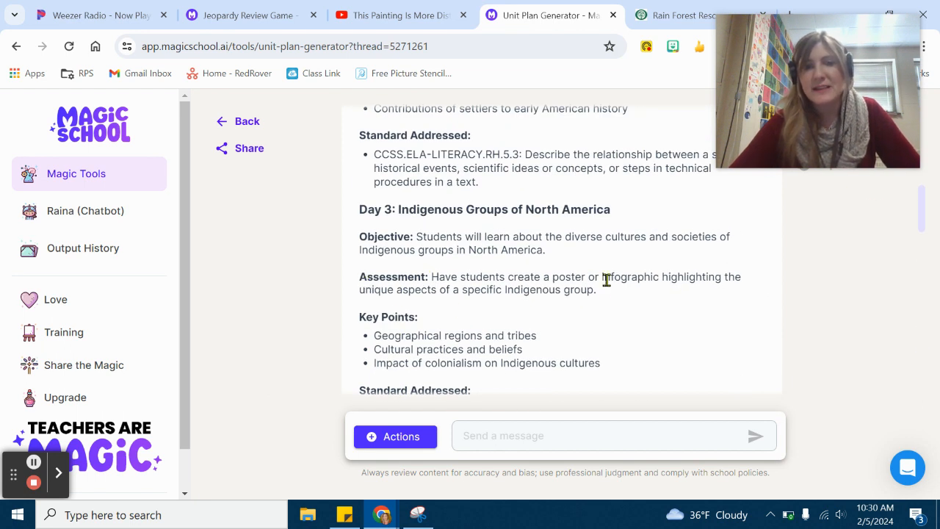
scroll(597, 289, "up", 1)
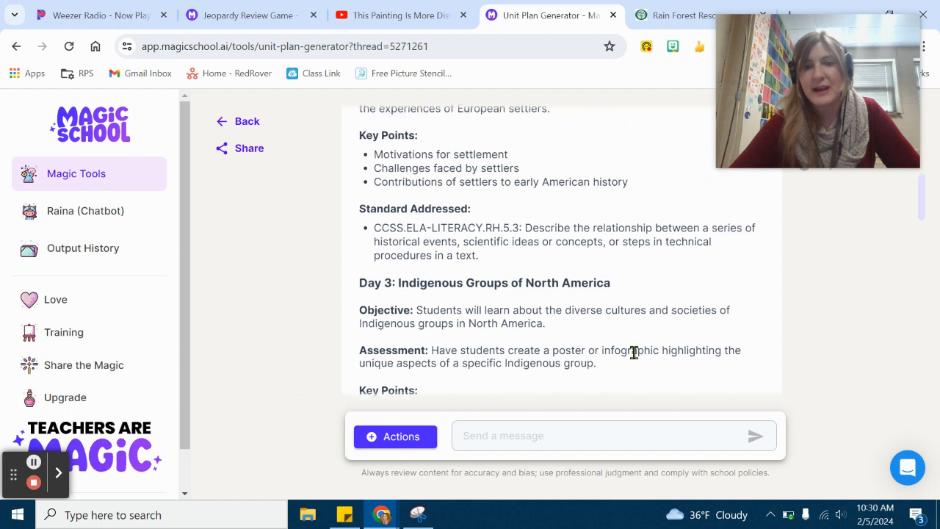
scroll(624, 372, "up", 1)
scroll(624, 372, "up", 5)
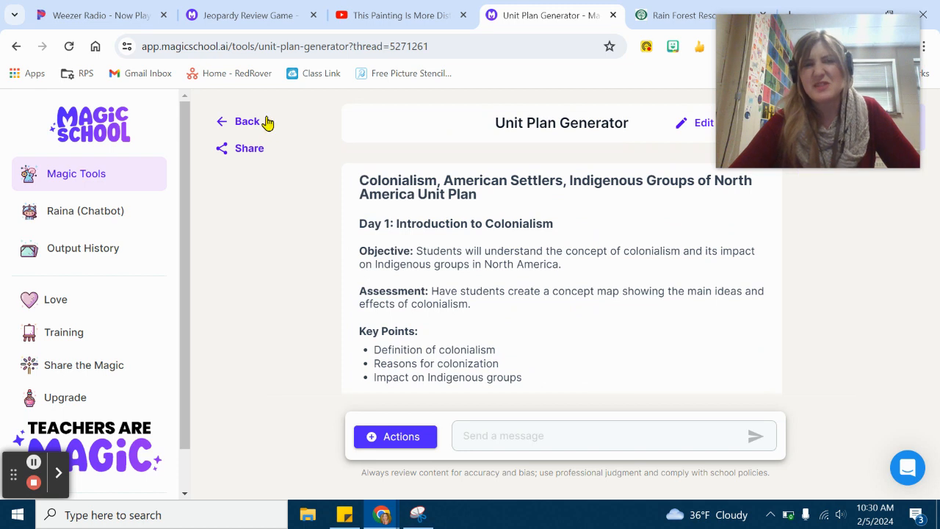
Return to the list of Magic Tools and open the Text Proofreader from the favorites to view its form.
left_click(237, 121)
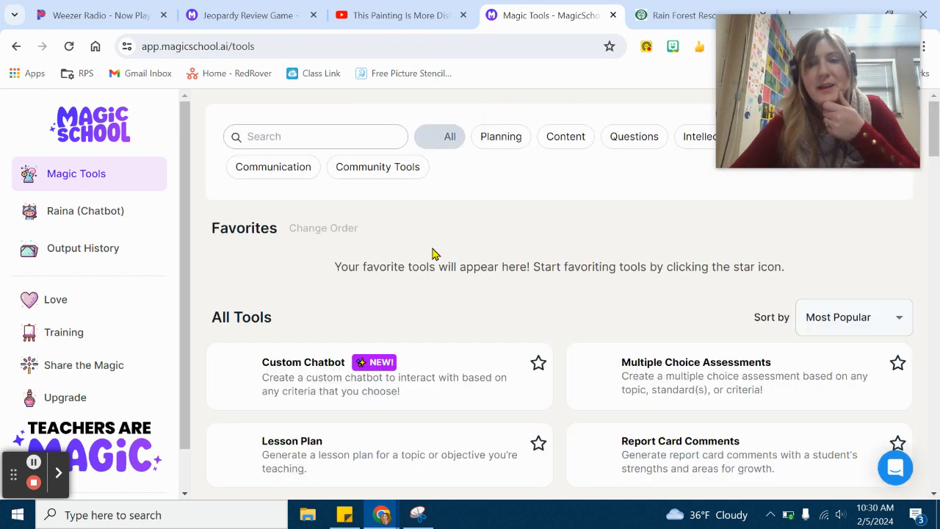
scroll(433, 255, "down", 6)
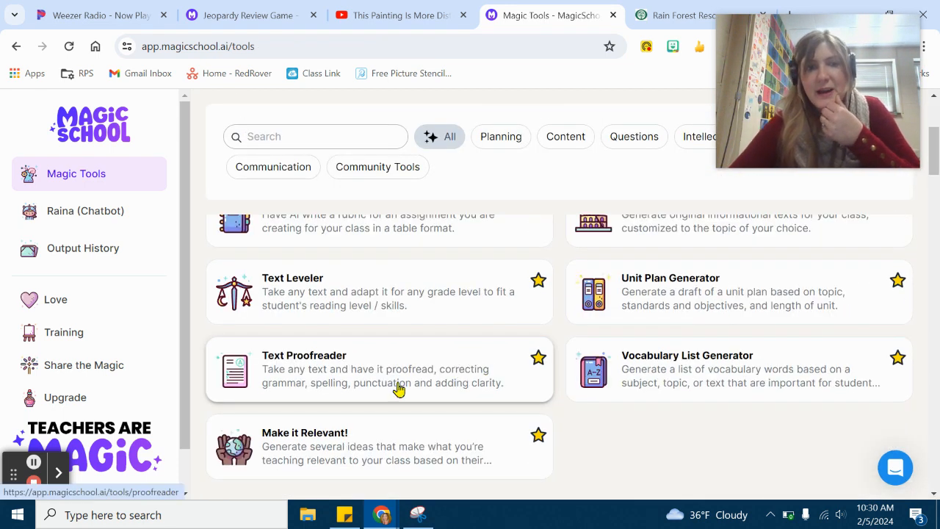
left_click(315, 385)
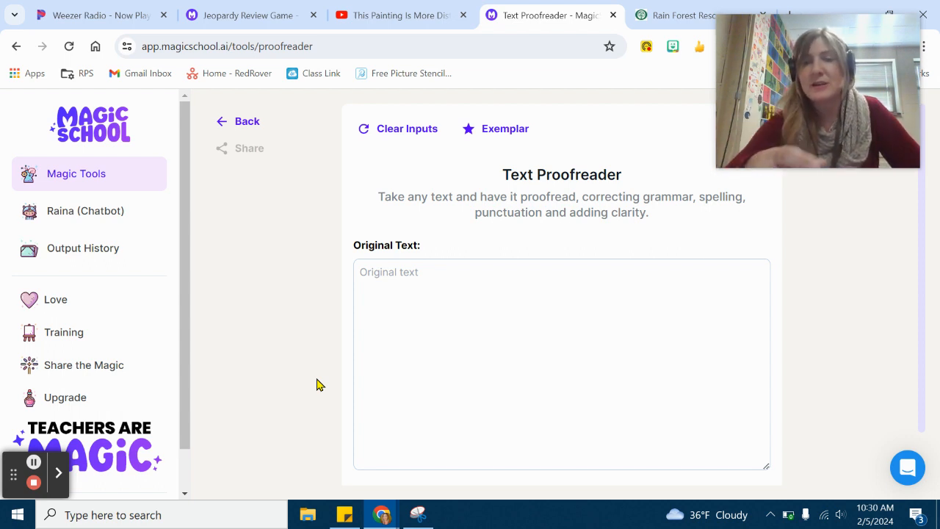
Go back to the list of Magic Tools and open the Make it Relevant! tool from the favorites.
left_click(17, 48)
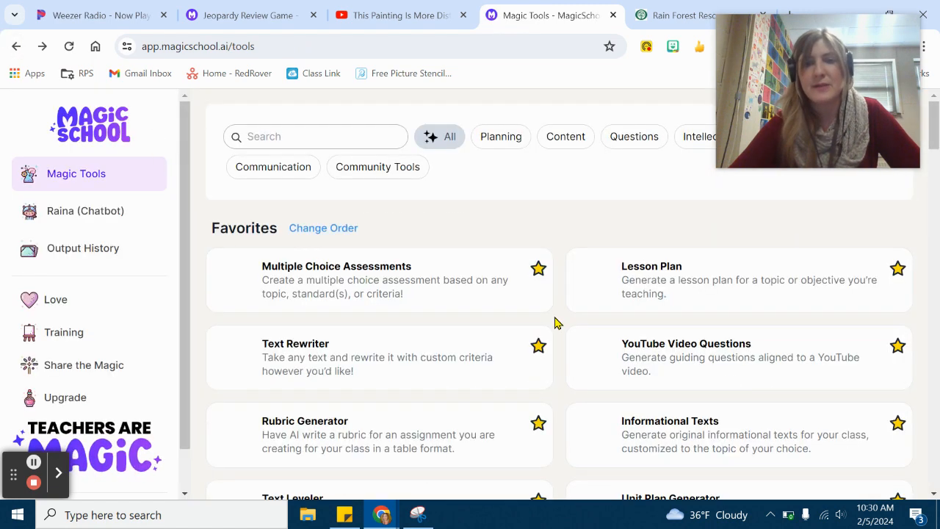
scroll(562, 321, "down", 5)
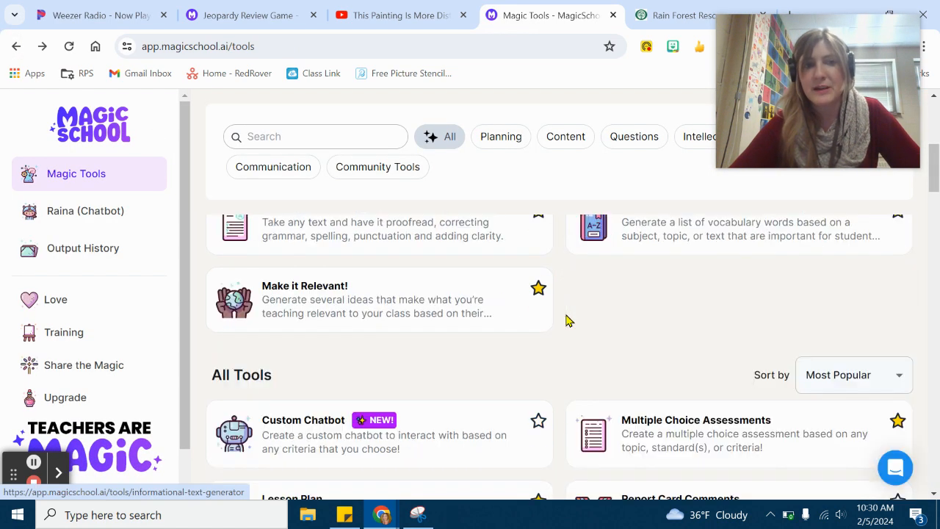
scroll(565, 320, "up", 1)
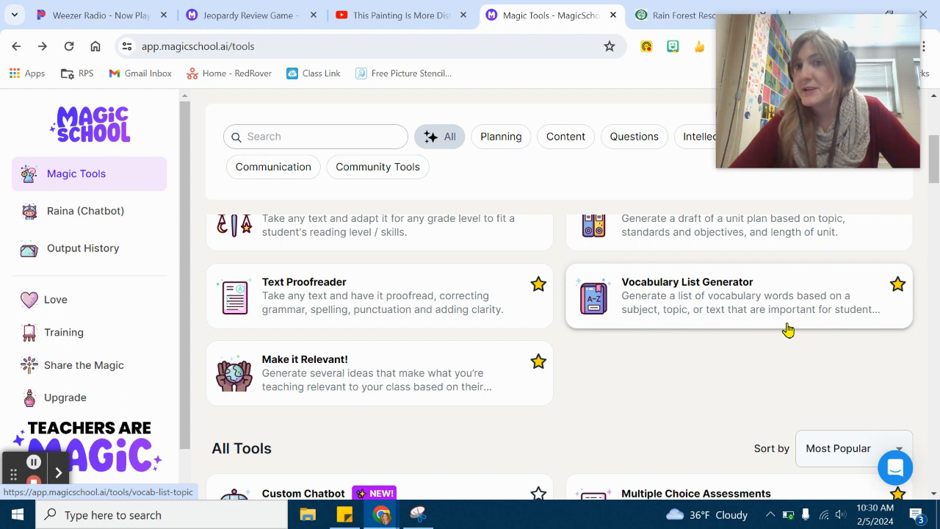
left_click(324, 383)
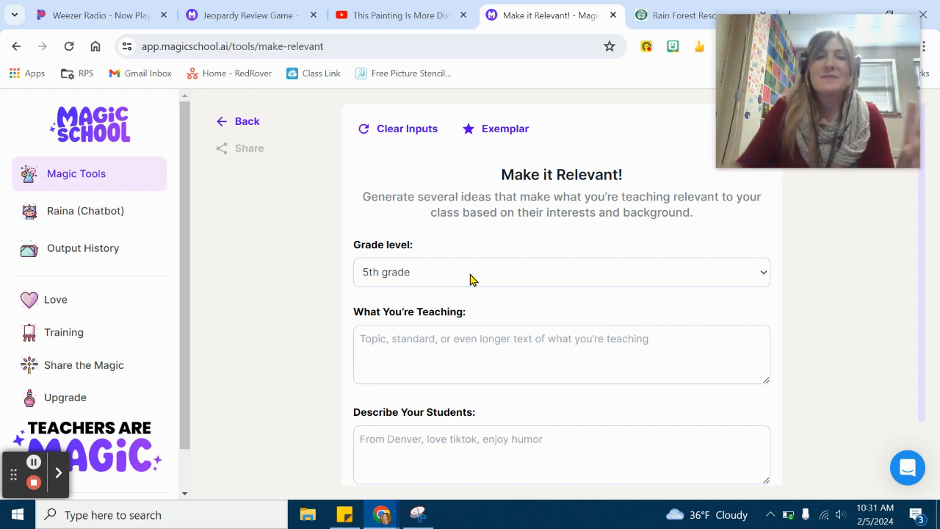
Set the grade level to 9th grade and enter "Photography techniques" as what is being taught.
left_click(484, 357)
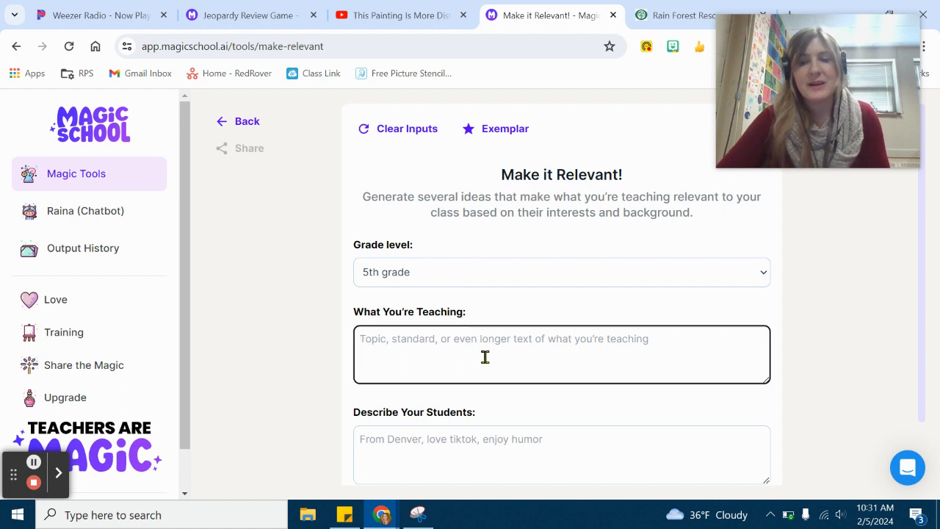
type("Photography")
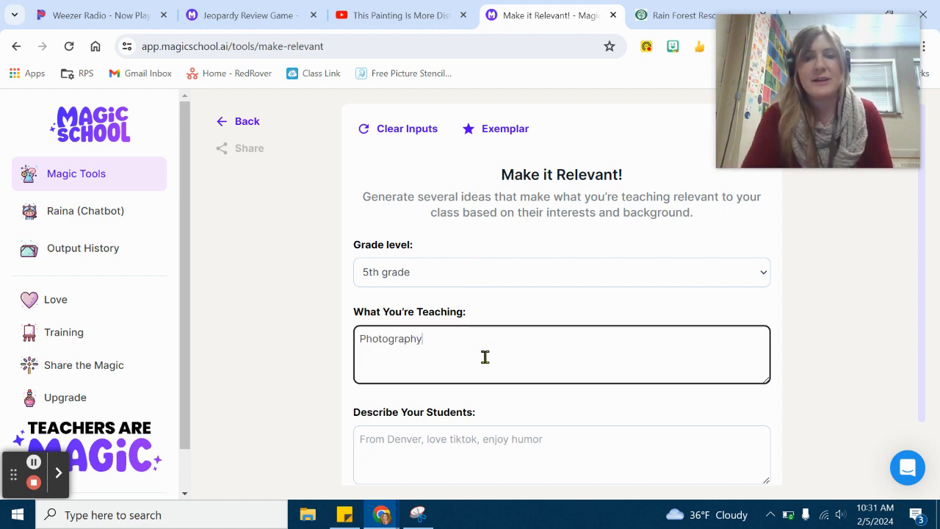
left_click(478, 277)
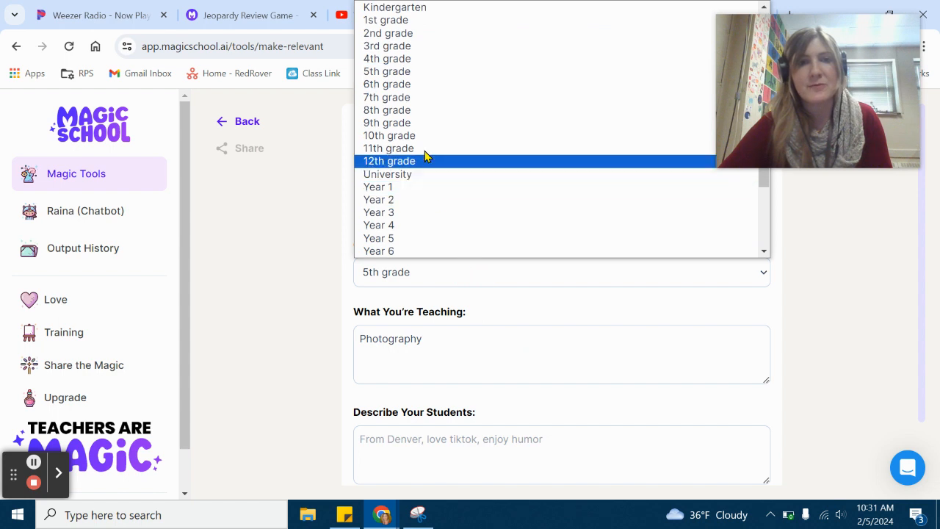
key("Escape")
left_click(844, 308)
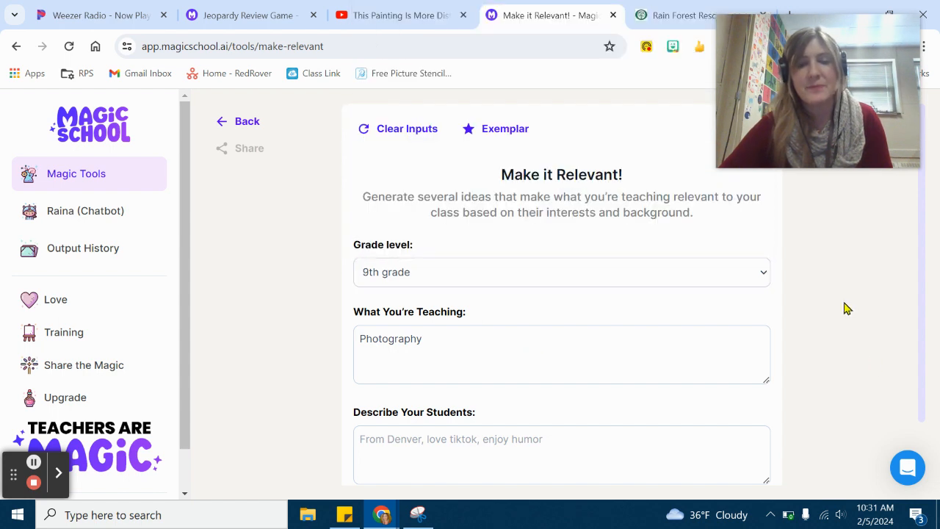
scroll(439, 300, "down", 1)
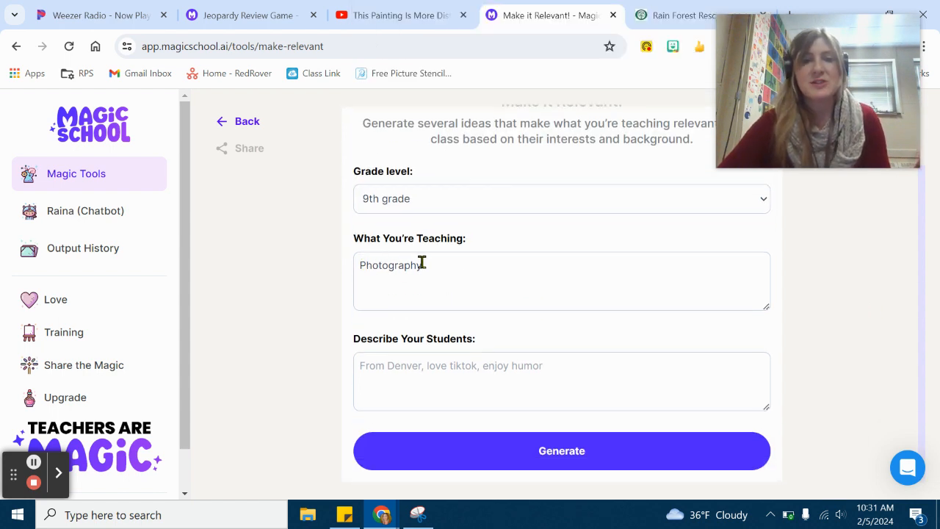
left_click(433, 265)
type("techniques")
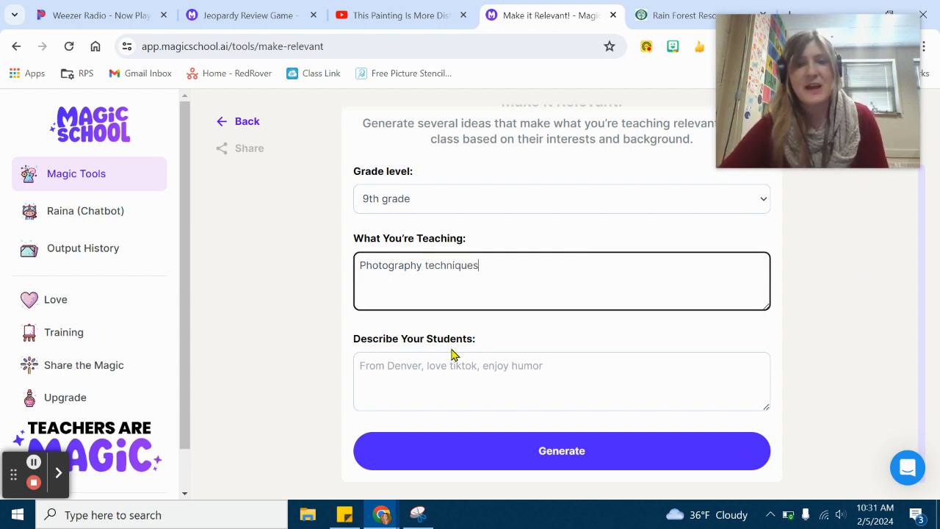
Describe the students as "They love Tiktok videos, they like Taylor Swift, Starbucks" and generate the lesson ideas.
left_click(418, 378)
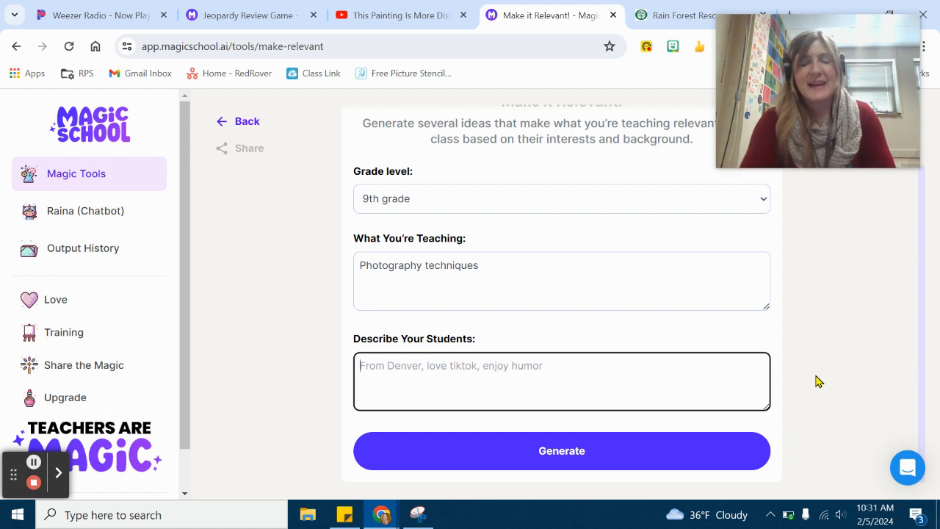
type("They lovi")
key("BackSpace")
key("BackSpace")
key("BackSpace")
type("ove")
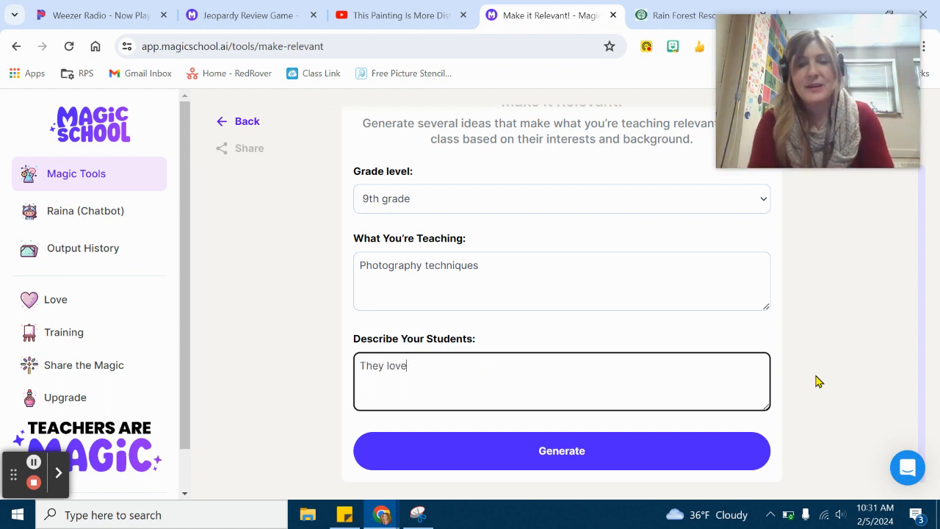
type(" Tiktok videos,")
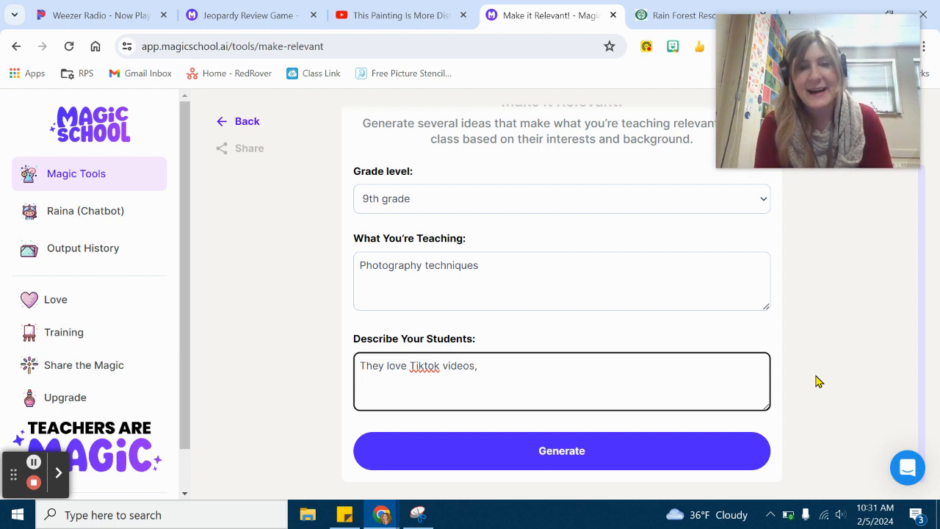
type(" they like Taylor Swift, Starb")
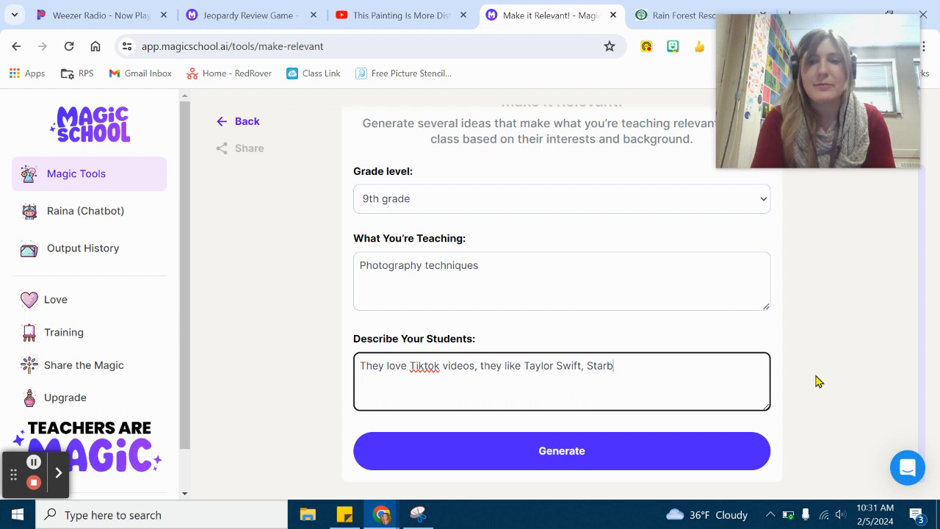
type("cks")
left_click(656, 464)
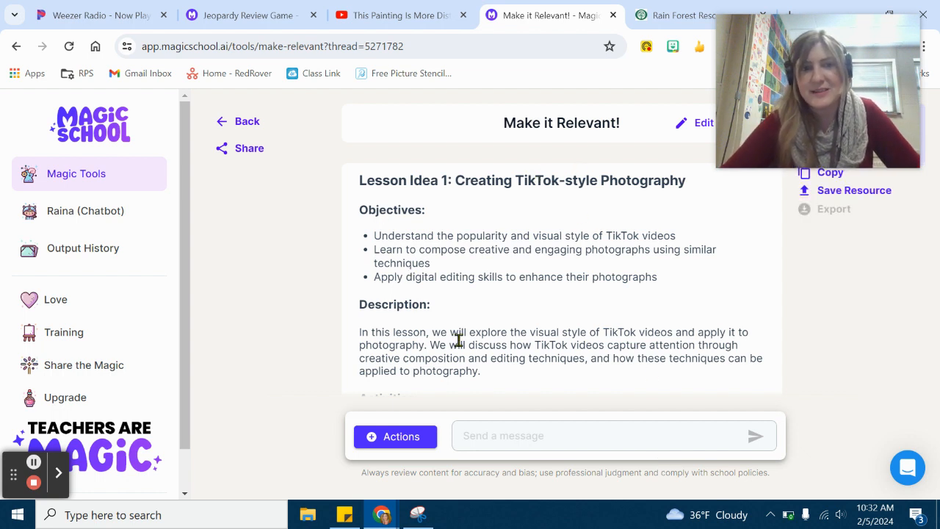
Read through the generated photography lesson ideas, examining each one's objectives, description, activities and assessment.
scroll(459, 340, "down", 1)
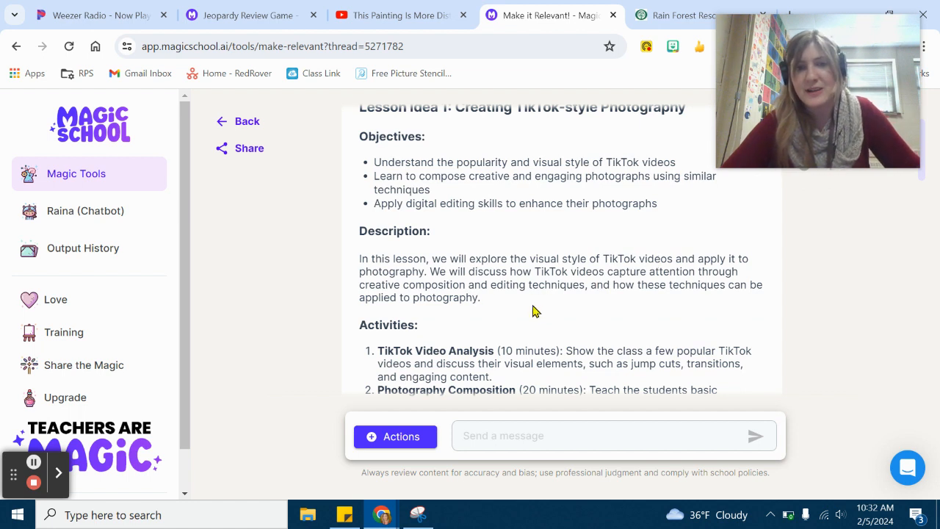
scroll(514, 312, "down", 1)
scroll(445, 294, "down", 2)
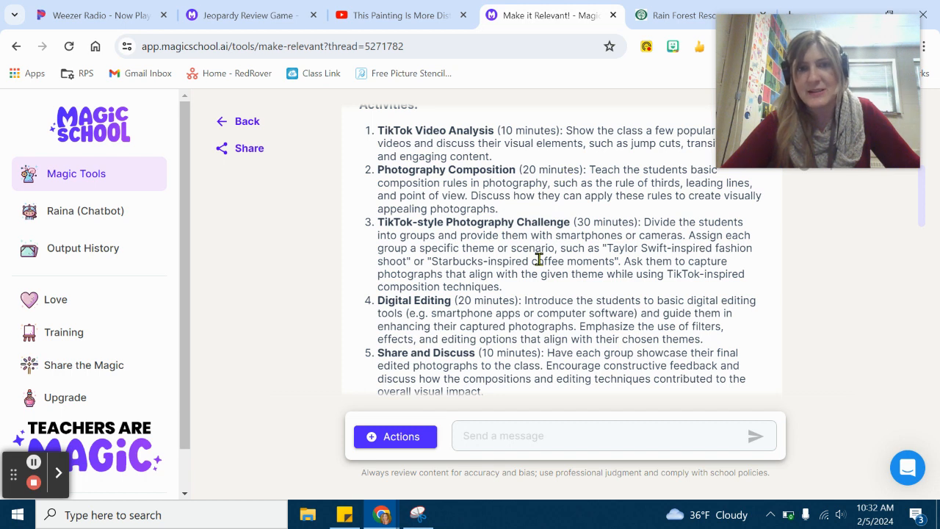
scroll(558, 238, "down", 1)
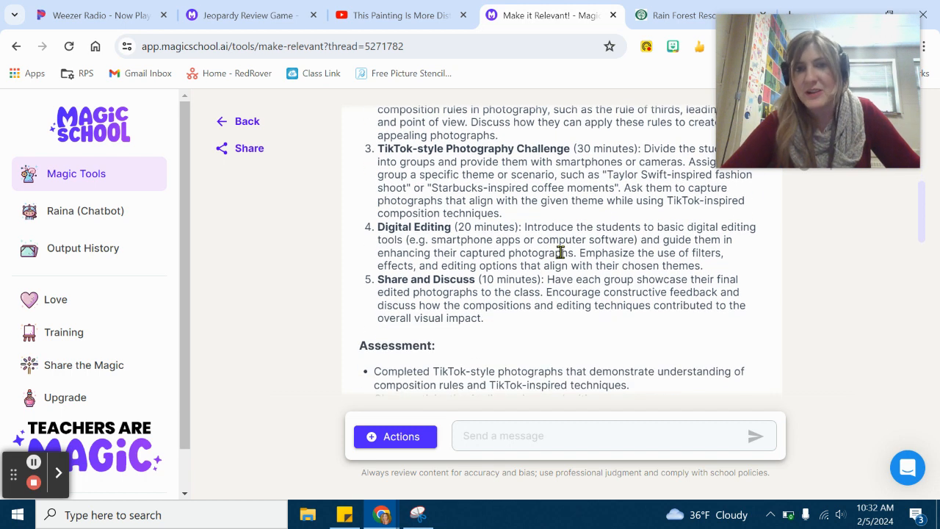
scroll(510, 290, "down", 2)
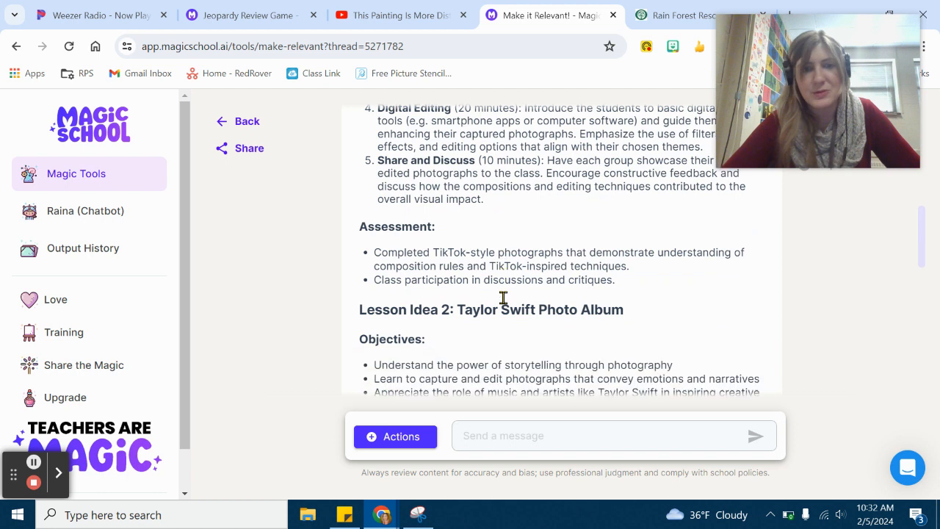
scroll(480, 313, "down", 1)
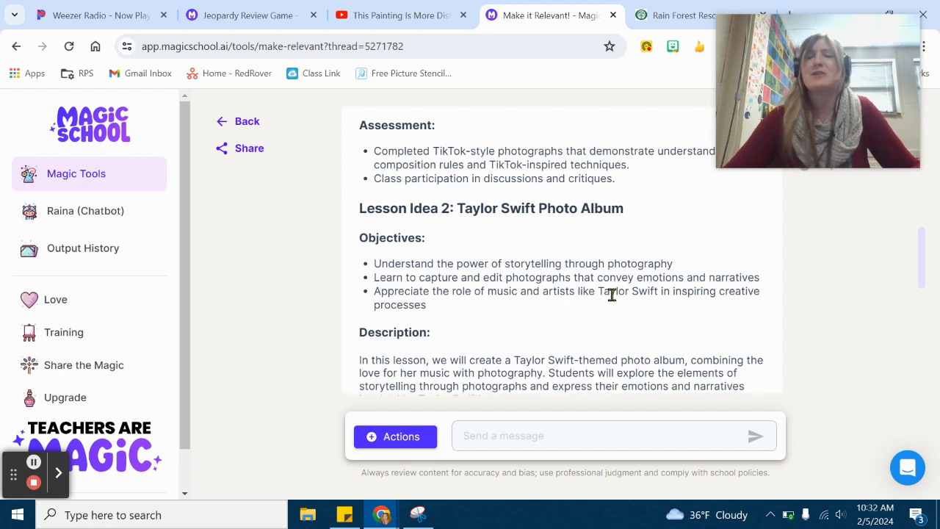
scroll(417, 264, "down", 2)
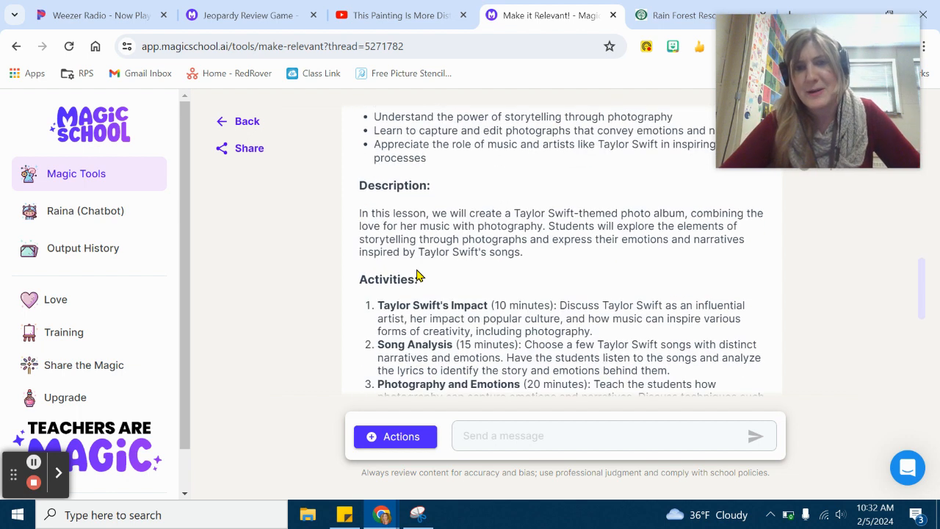
scroll(468, 289, "down", 4)
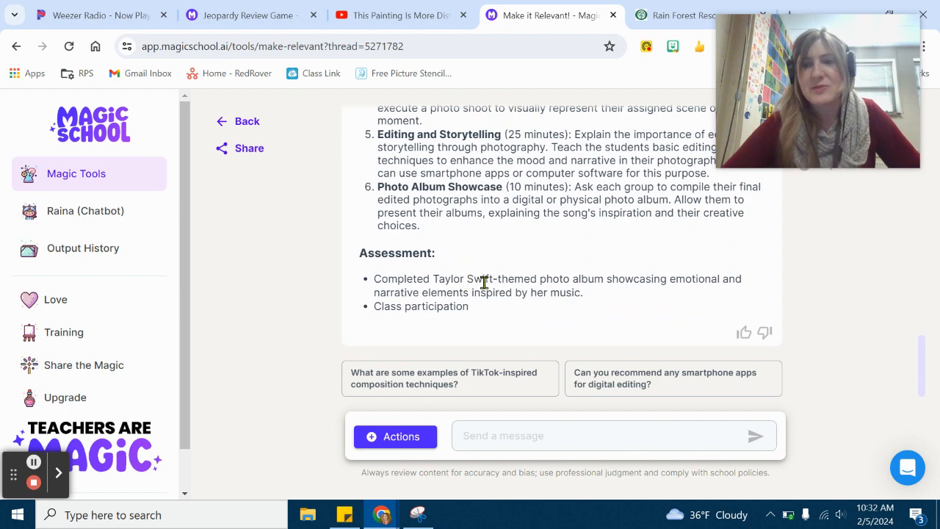
scroll(514, 293, "up", 15)
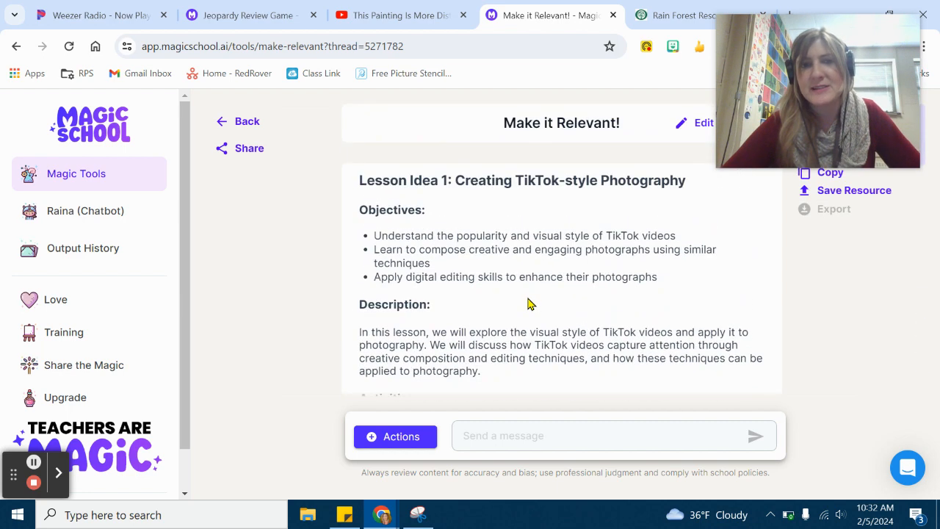
Review the activities and assessments of the TikTok-style photography and Taylor Swift photo album lesson ideas once more.
scroll(530, 303, "down", 9)
scroll(528, 309, "down", 7)
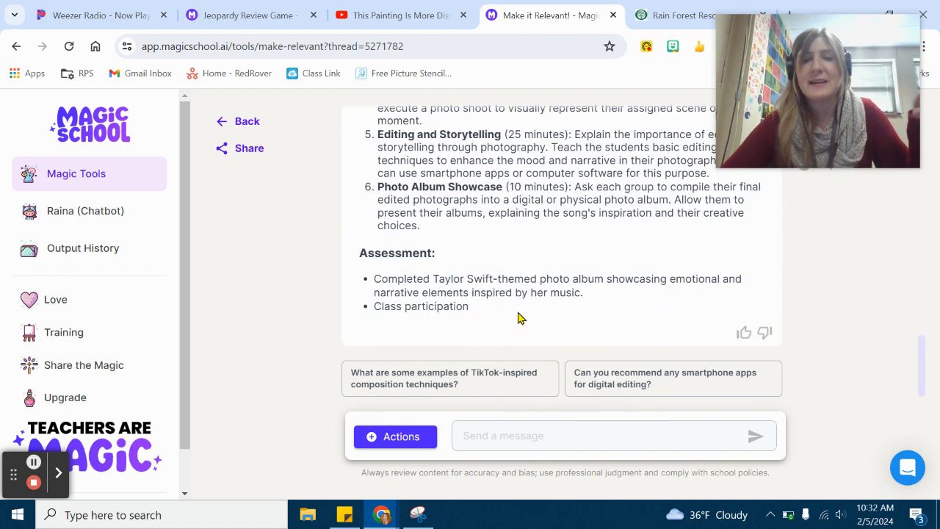
scroll(517, 310, "up", 5)
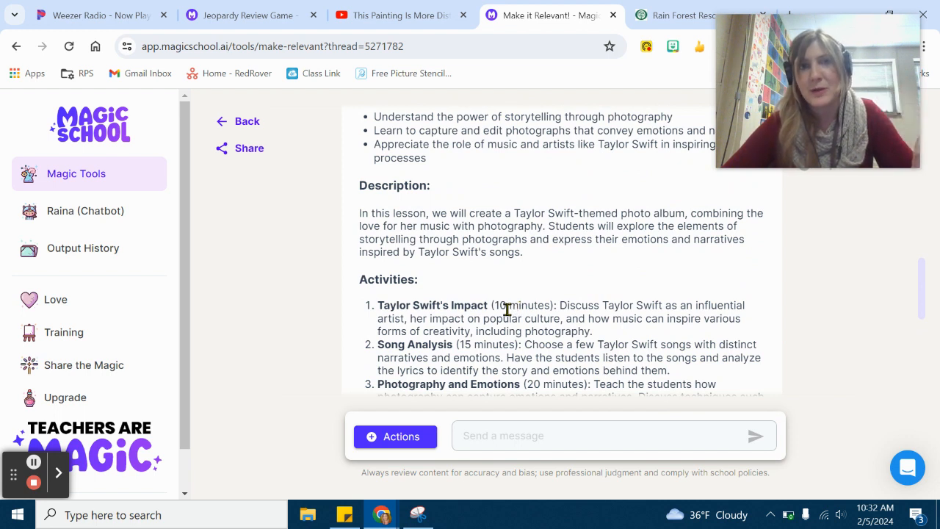
scroll(498, 314, "up", 10)
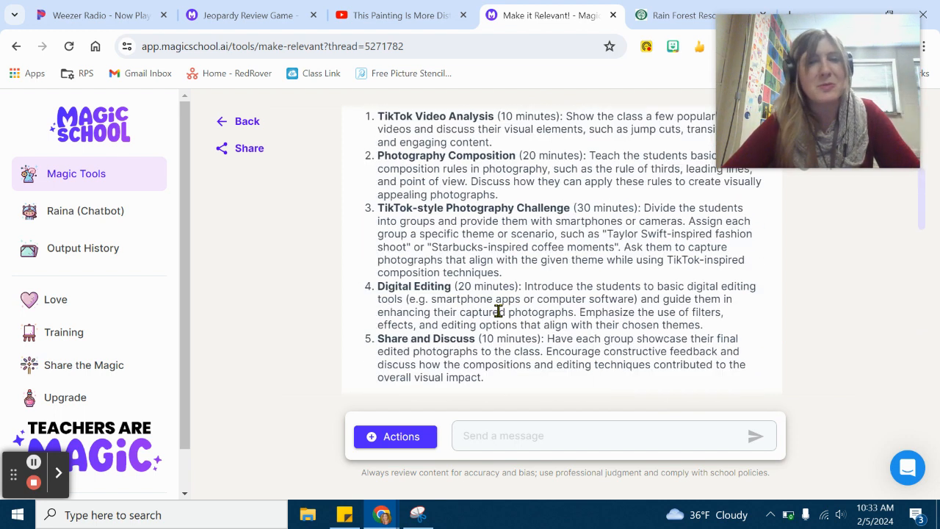
scroll(498, 315, "down", 8)
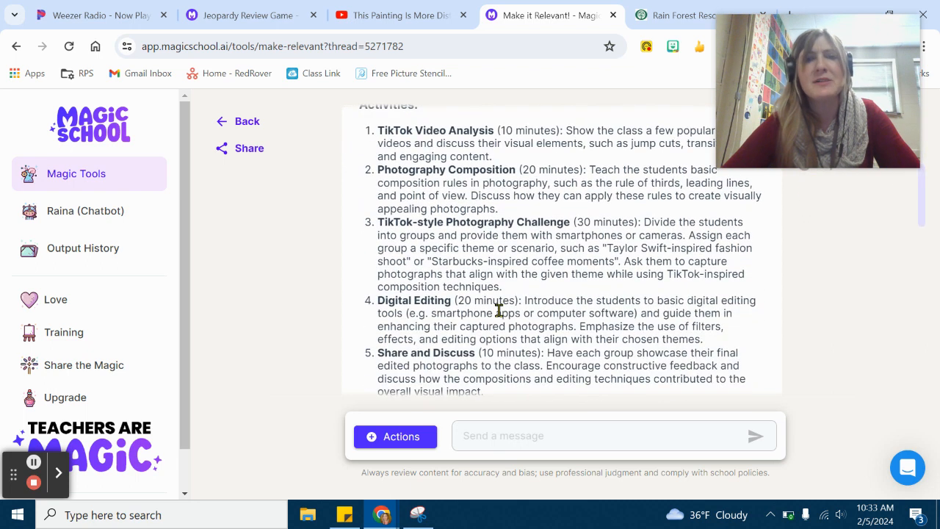
scroll(501, 316, "down", 1)
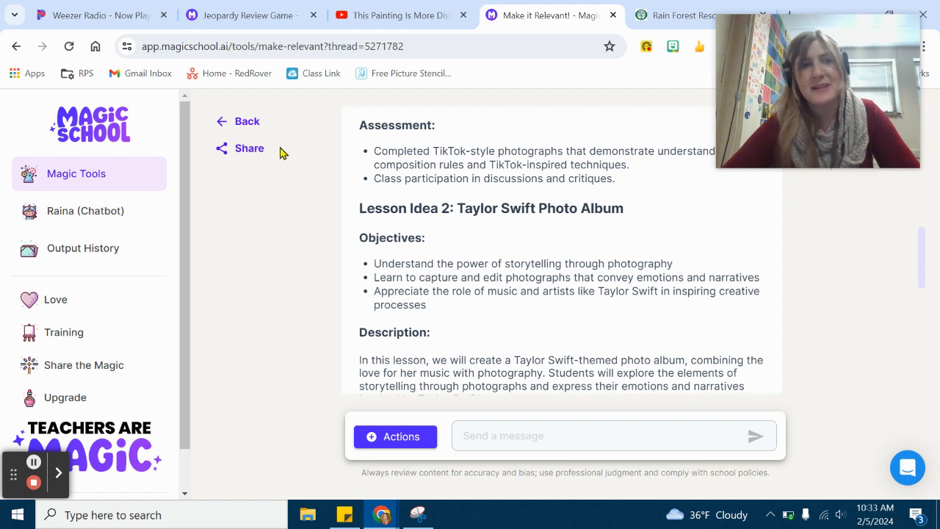
Return to the Magic Tools list and look through the whole catalogue of tools, ending back at the favorites.
left_click(253, 127)
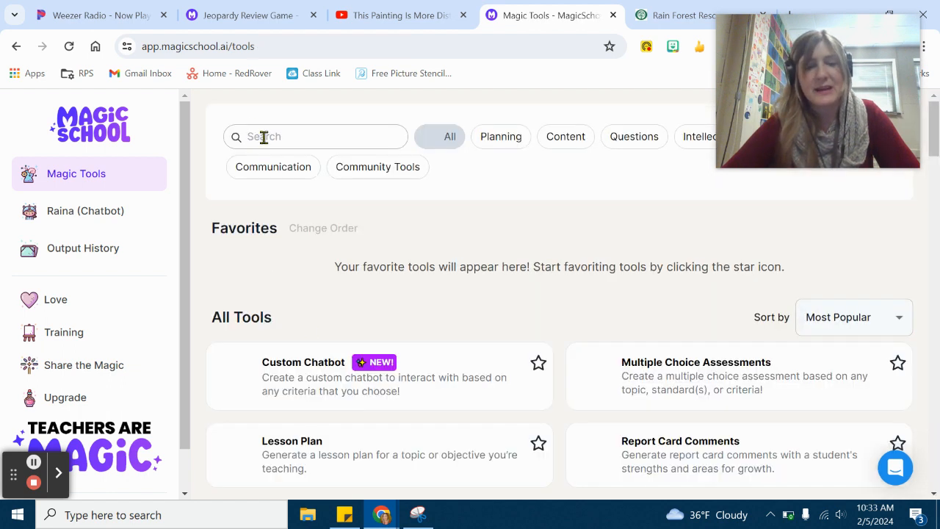
scroll(361, 427, "down", 1)
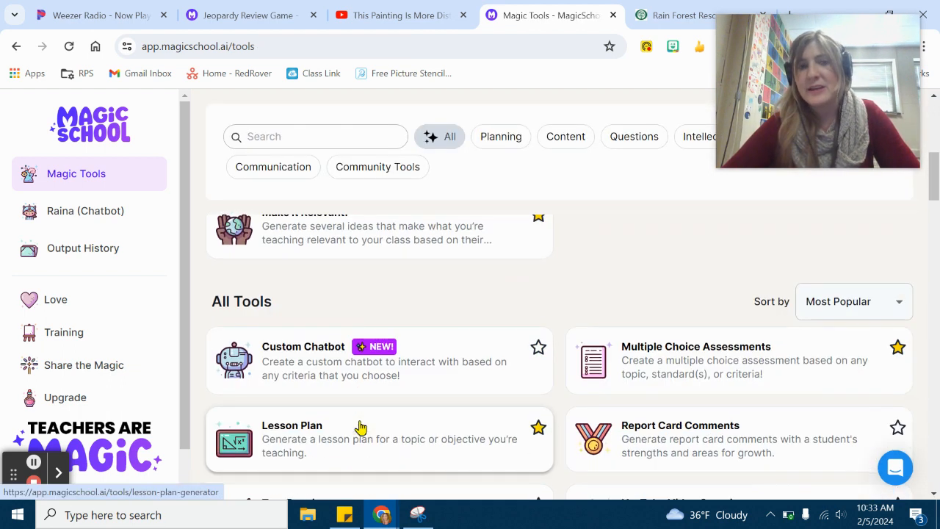
scroll(361, 428, "down", 2)
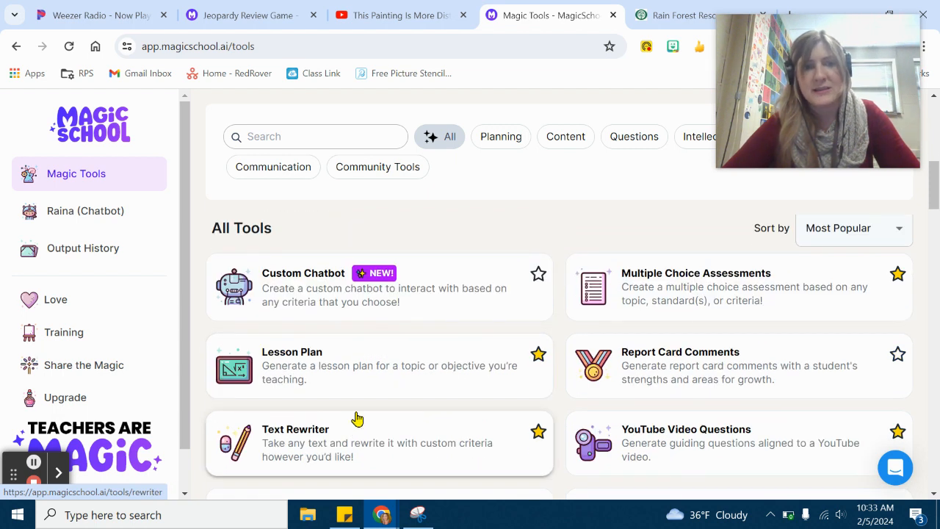
scroll(412, 432, "down", 3)
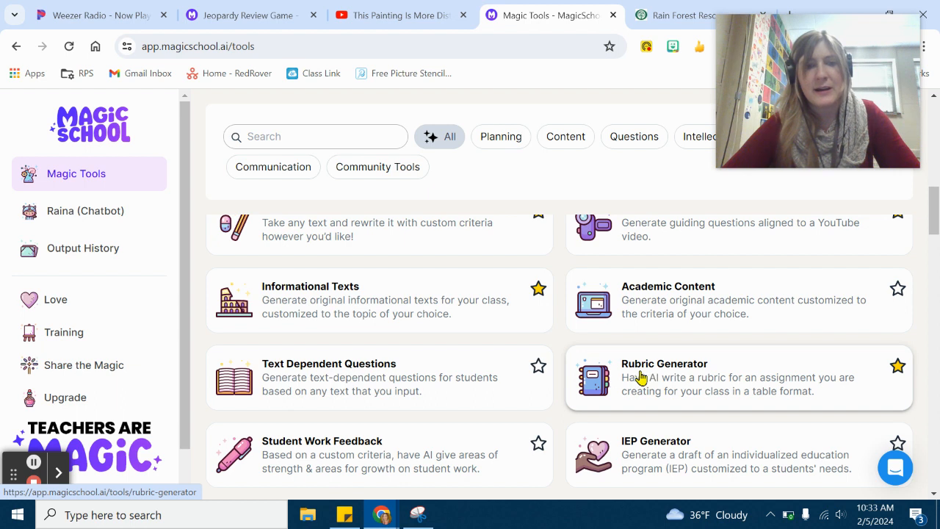
scroll(462, 382, "down", 1)
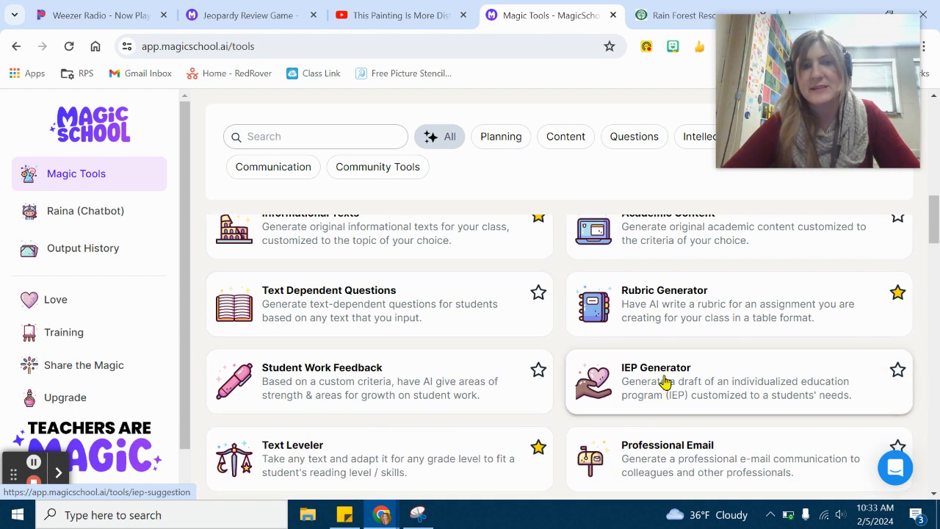
scroll(663, 381, "down", 1)
scroll(499, 350, "down", 2)
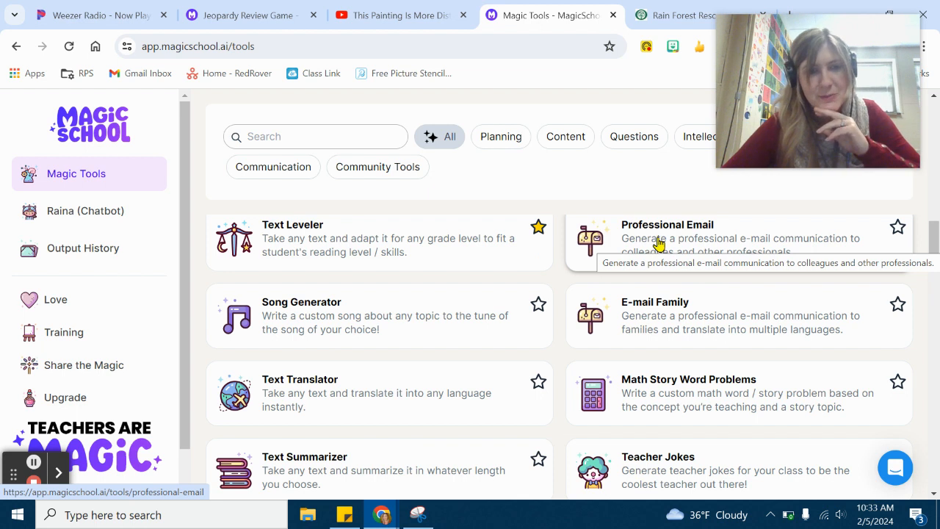
scroll(530, 245, "down", 2)
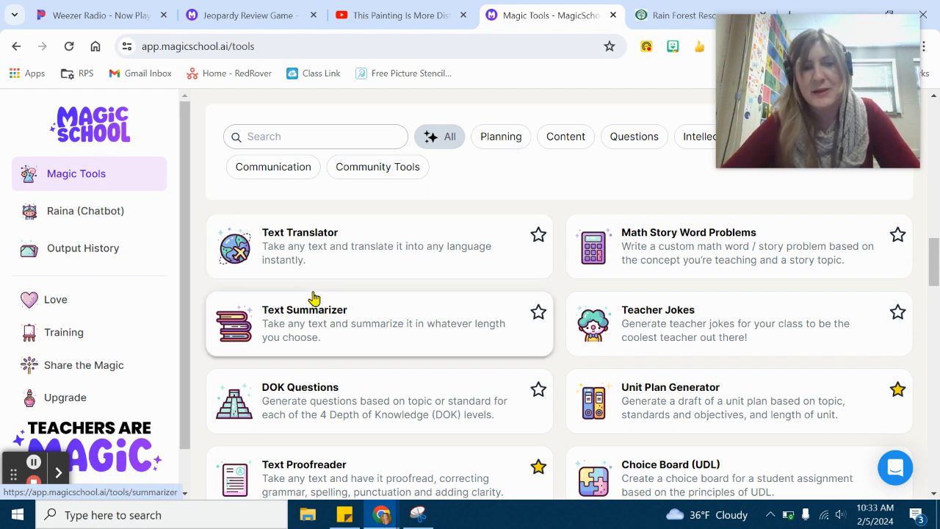
scroll(315, 299, "down", 3)
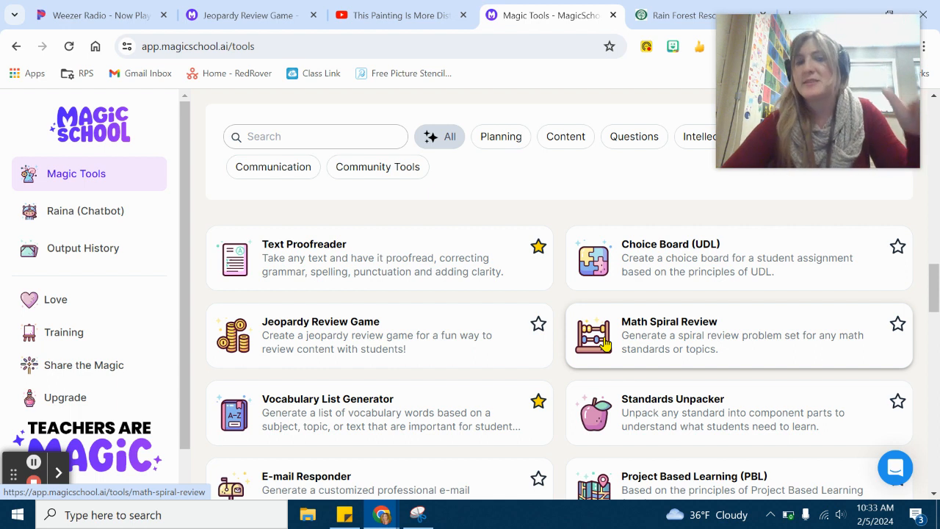
scroll(633, 319, "down", 1)
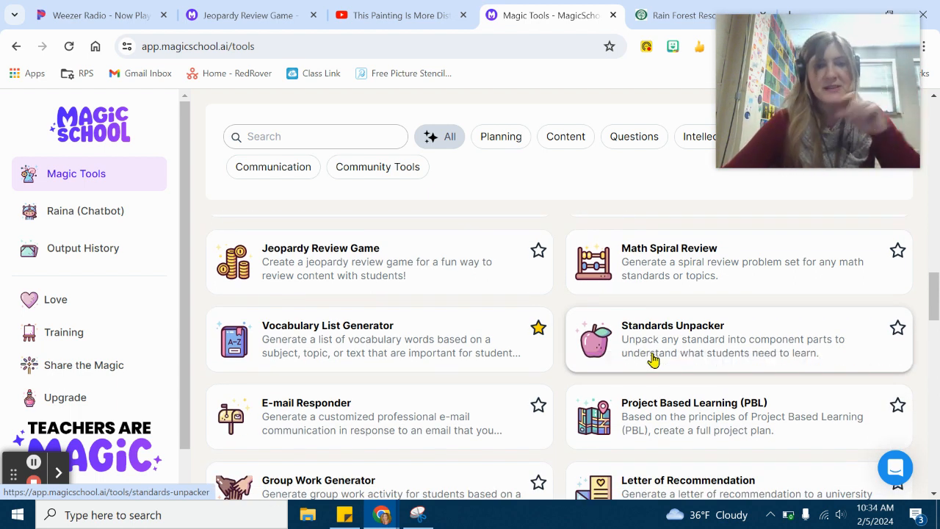
scroll(649, 353, "down", 3)
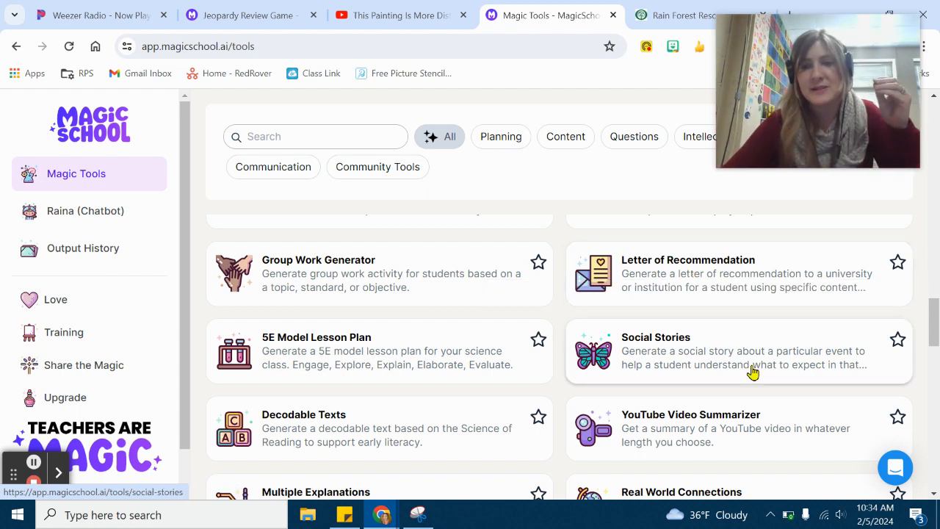
scroll(748, 371, "down", 1)
scroll(704, 292, "down", 5)
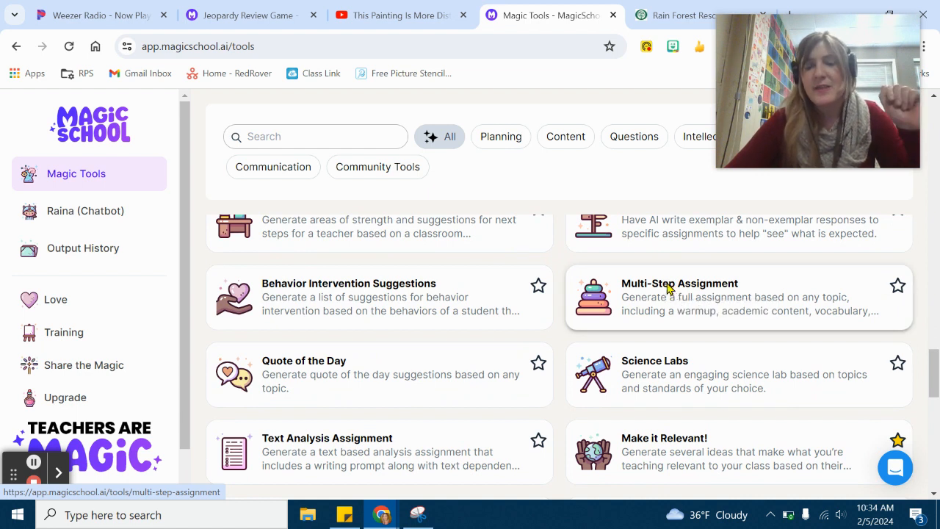
scroll(668, 289, "down", 3)
scroll(668, 288, "down", 2)
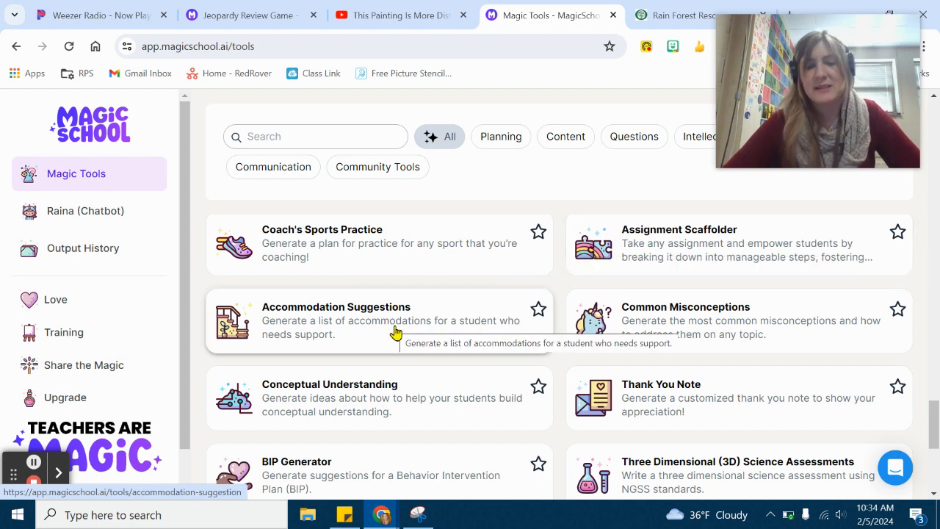
scroll(395, 332, "down", 5)
left_click_drag(931, 478, 930, 141)
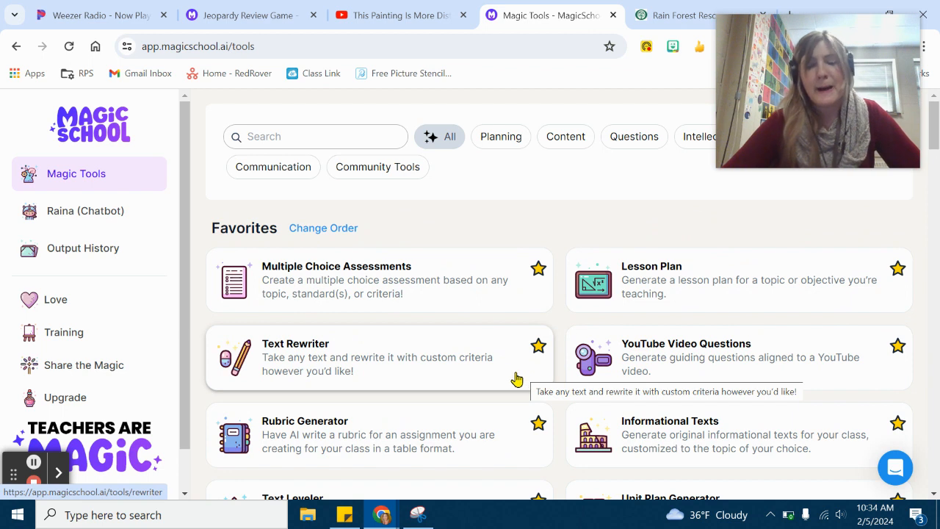
scroll(635, 360, "down", 2)
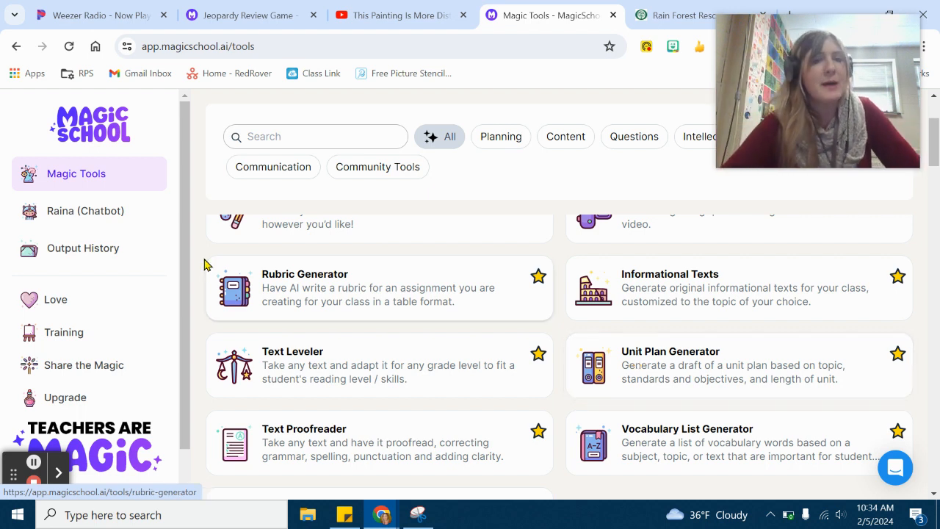
Open the Output History and look over the previously generated resources and the history filters.
left_click(96, 252)
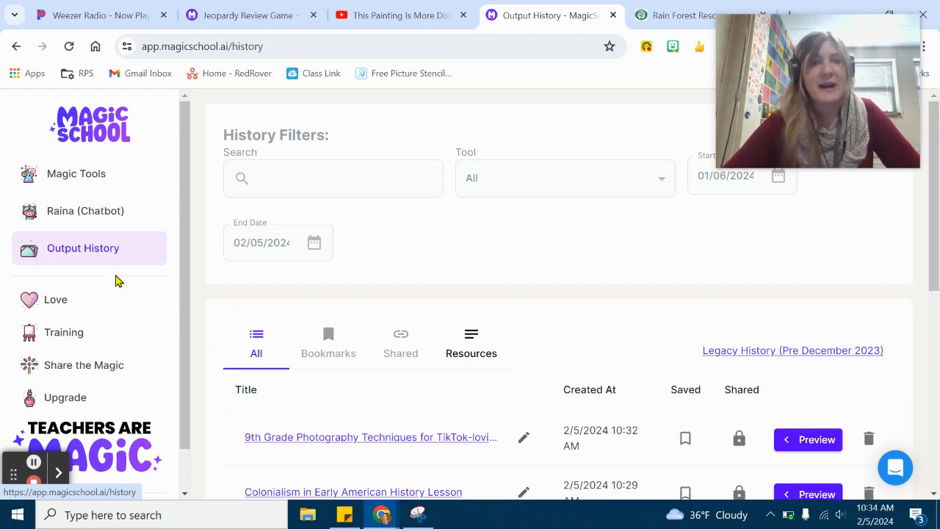
scroll(486, 412, "down", 2)
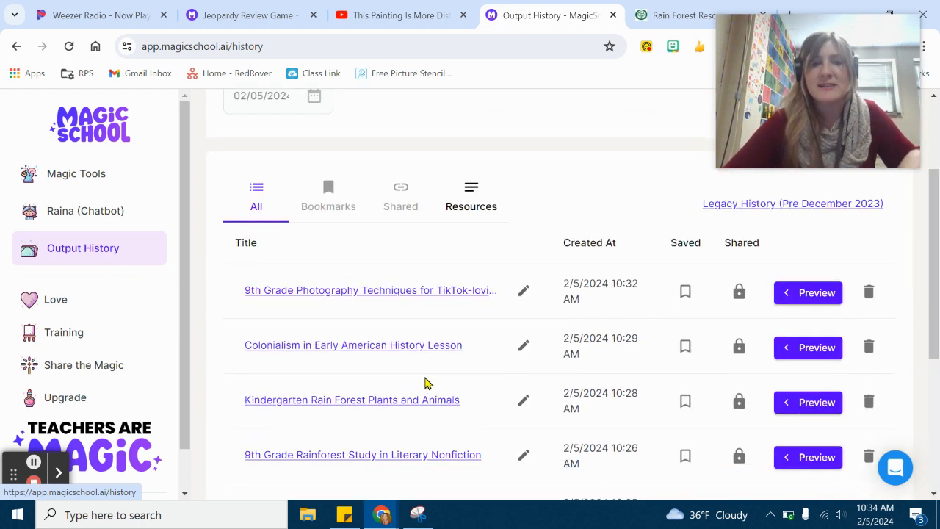
scroll(331, 360, "down", 2)
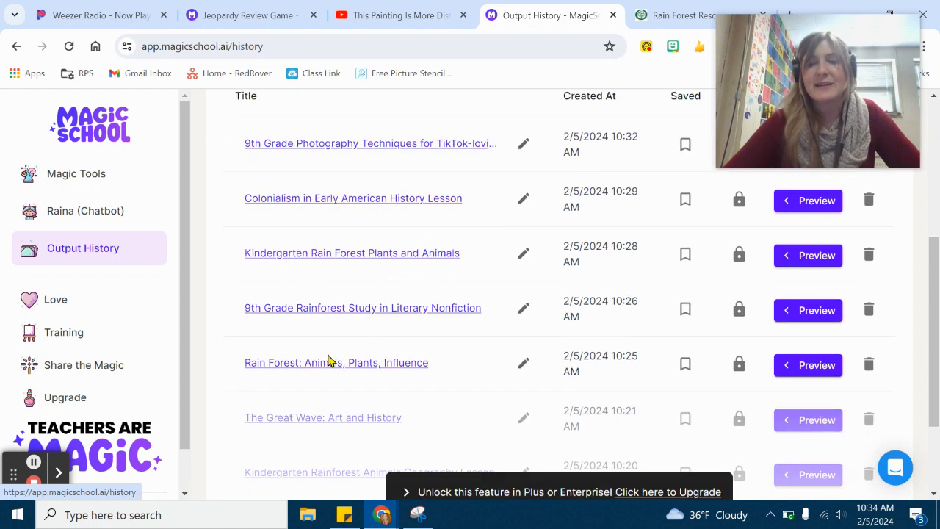
scroll(328, 360, "up", 3)
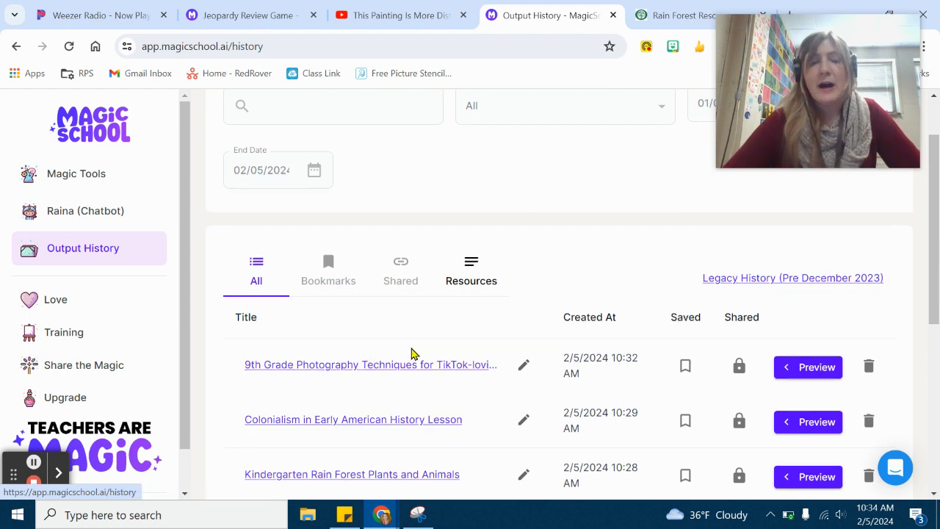
scroll(411, 354, "up", 1)
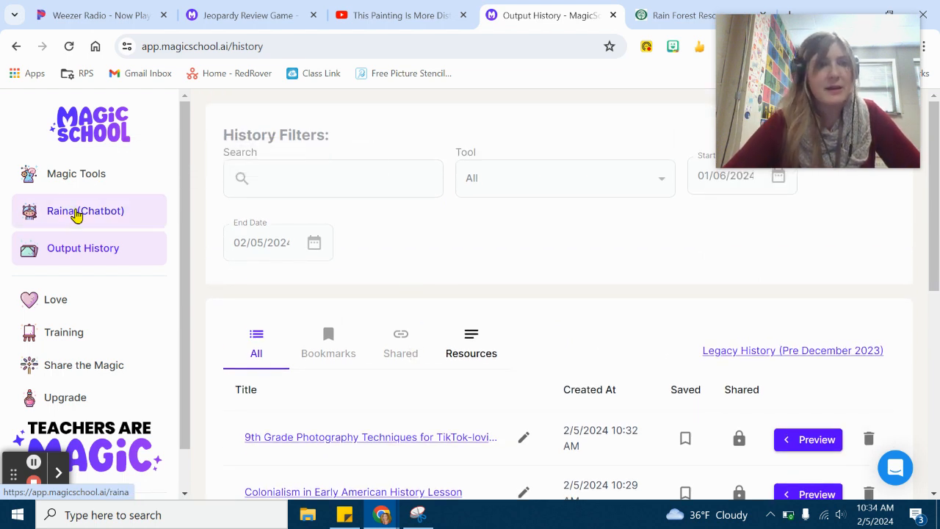
Open the subscription upgrade page and examine the free, Plus and Enterprise plans with their pricing.
scroll(111, 312, "down", 1)
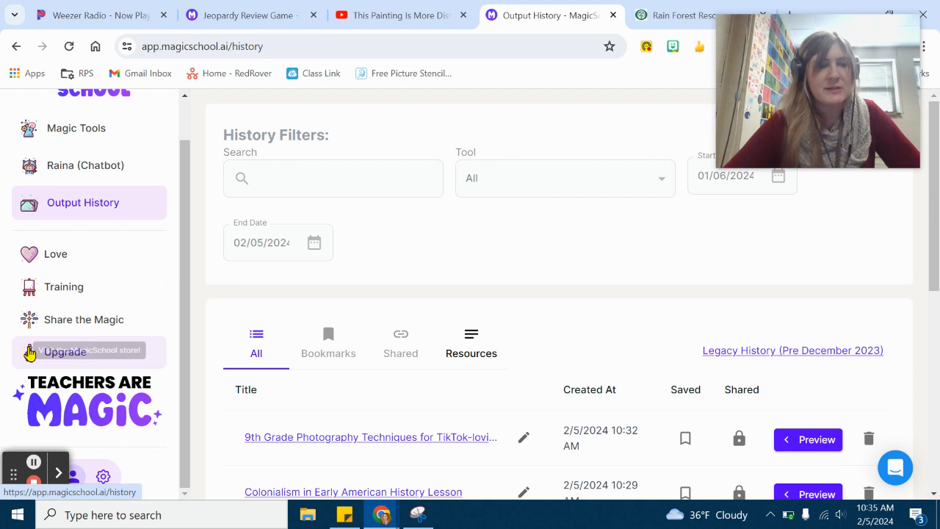
left_click(60, 363)
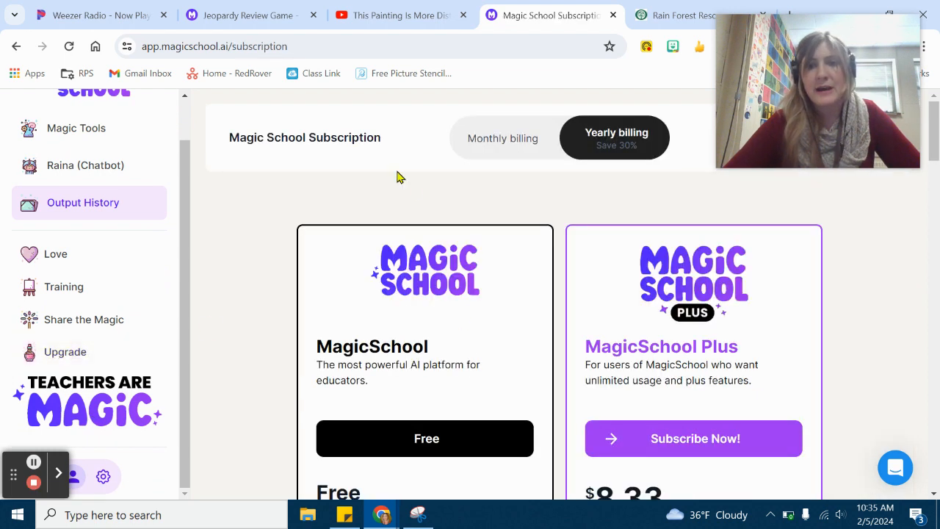
scroll(349, 238, "down", 1)
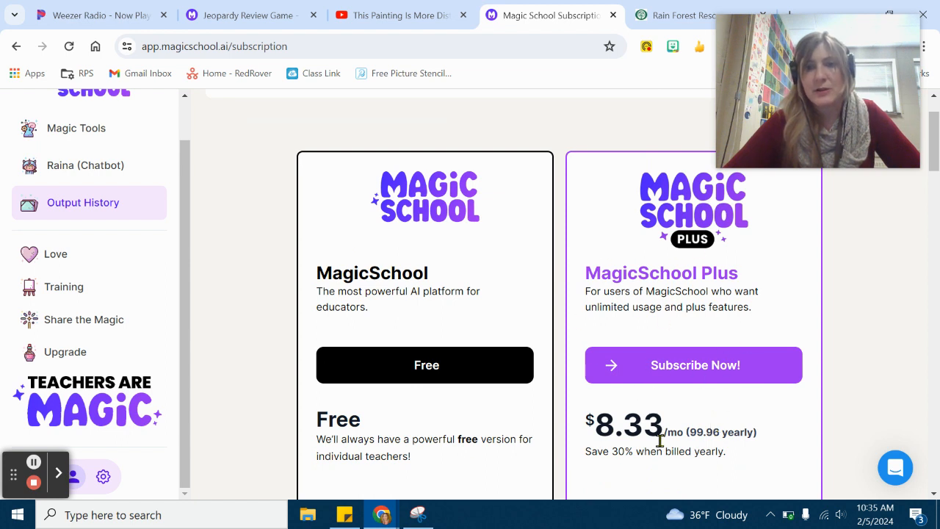
scroll(655, 435, "down", 1)
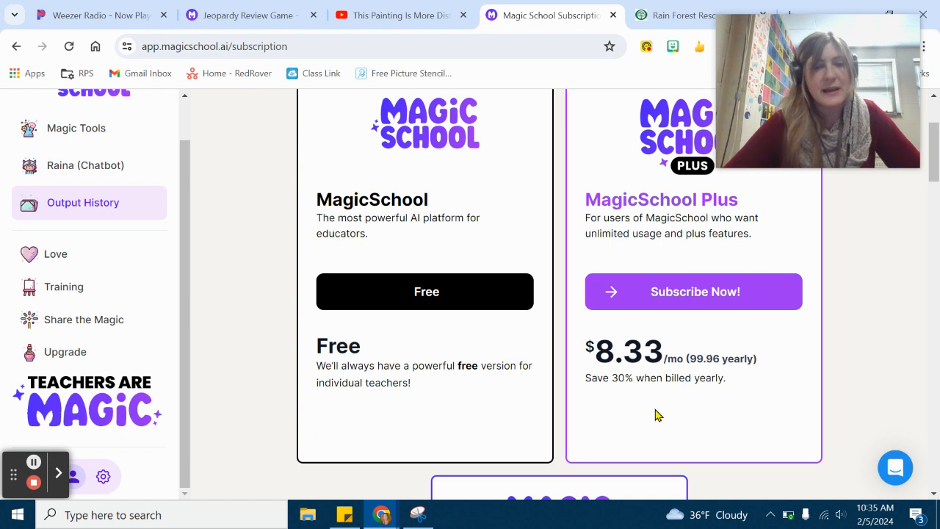
scroll(657, 414, "down", 2)
scroll(657, 414, "down", 1)
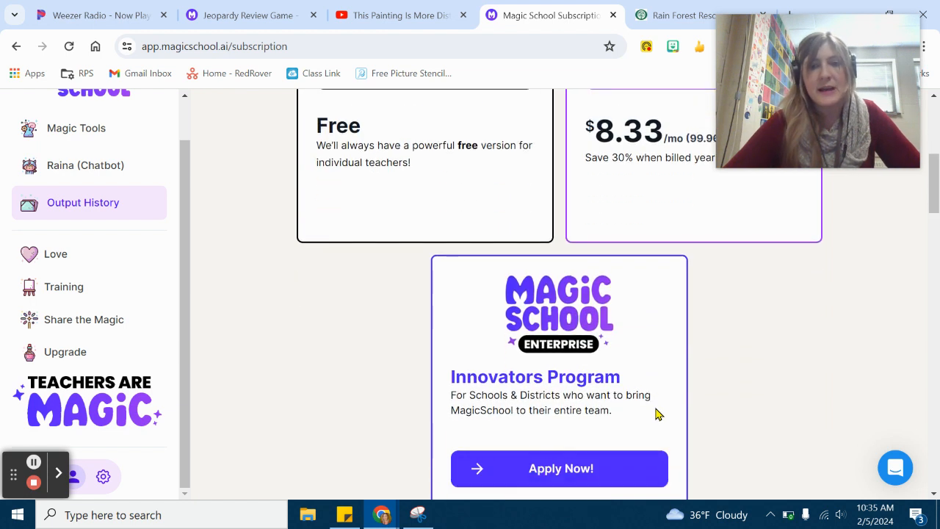
scroll(530, 338, "down", 2)
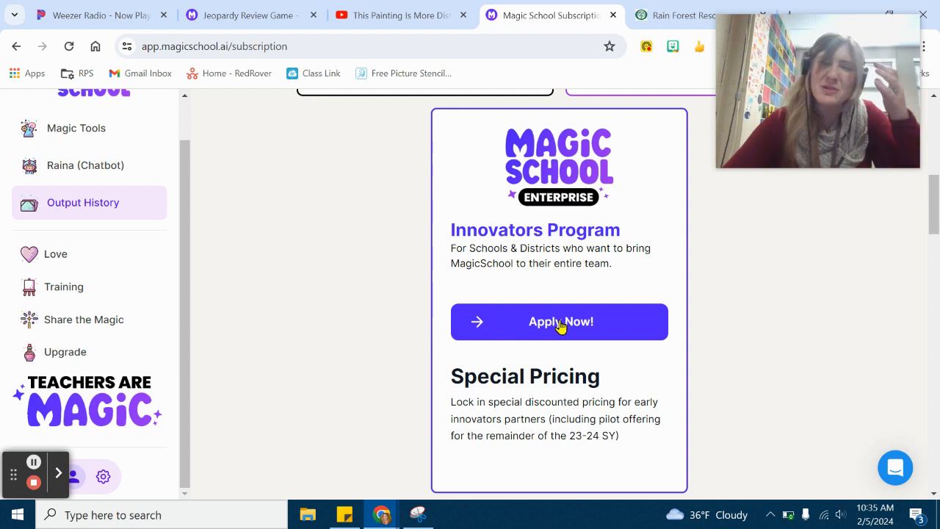
Compare the features of the three plans in the comparison table and read on to the "Why MagicSchool?" section.
scroll(560, 352, "down", 5)
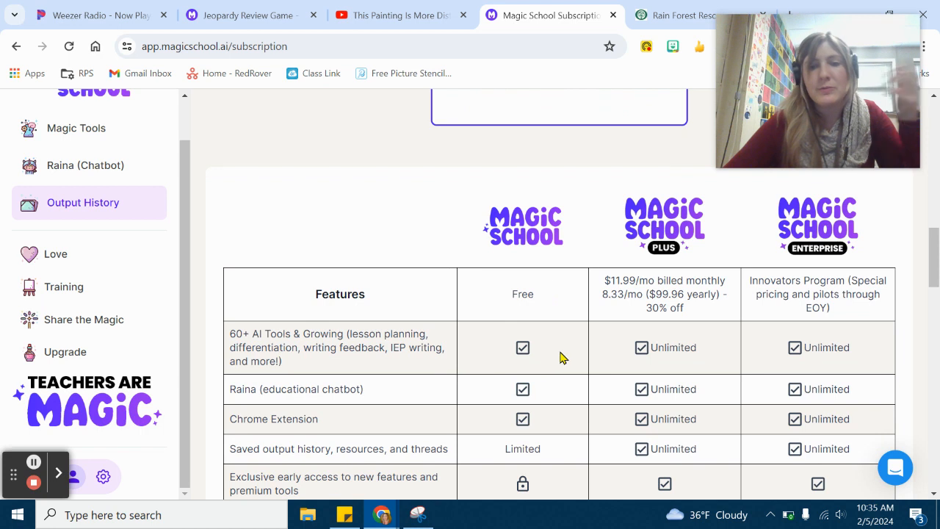
scroll(561, 363, "down", 1)
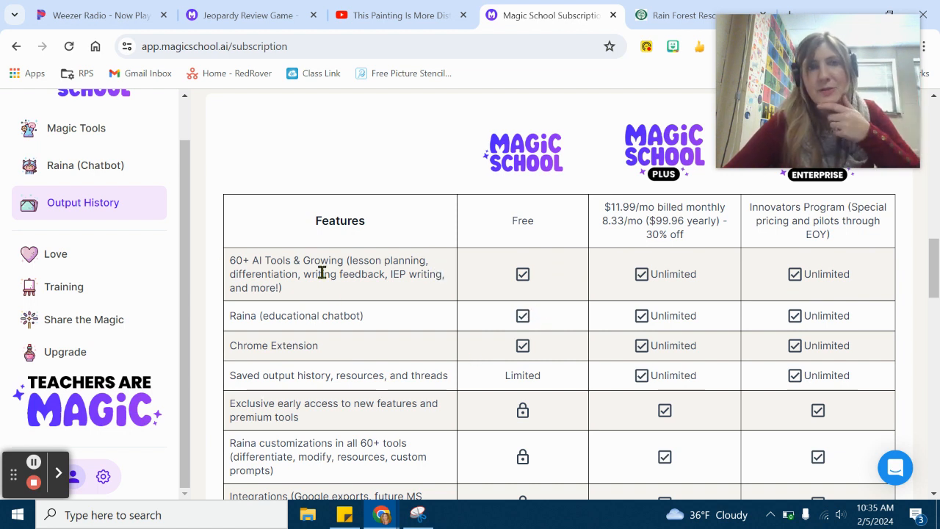
scroll(361, 295, "down", 2)
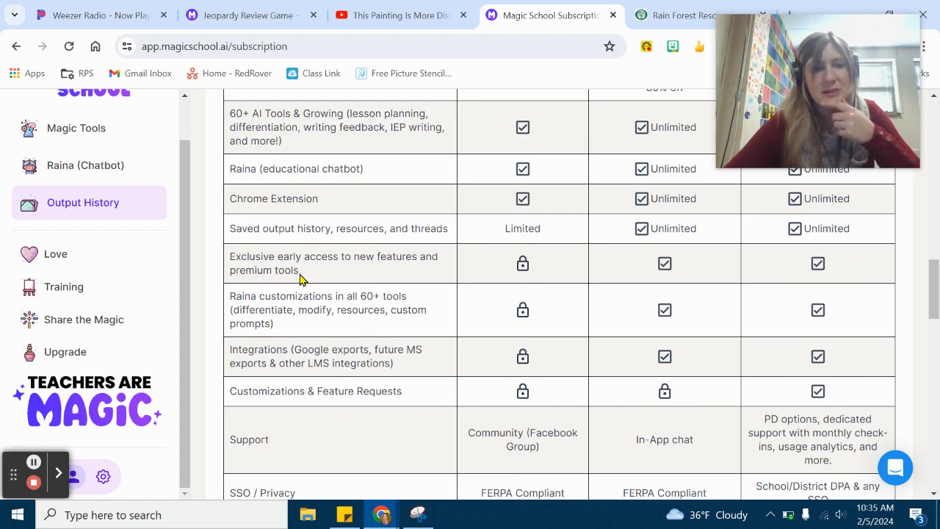
scroll(301, 277, "down", 2)
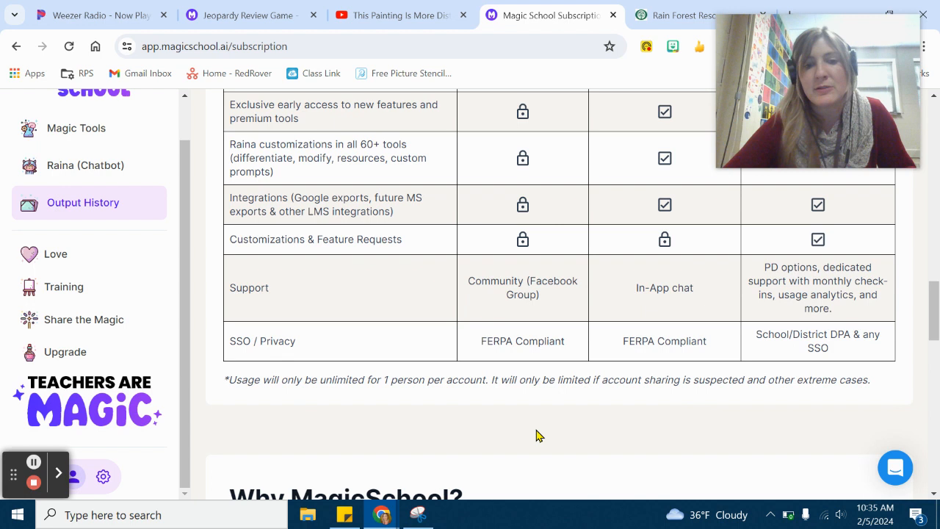
scroll(535, 440, "down", 5)
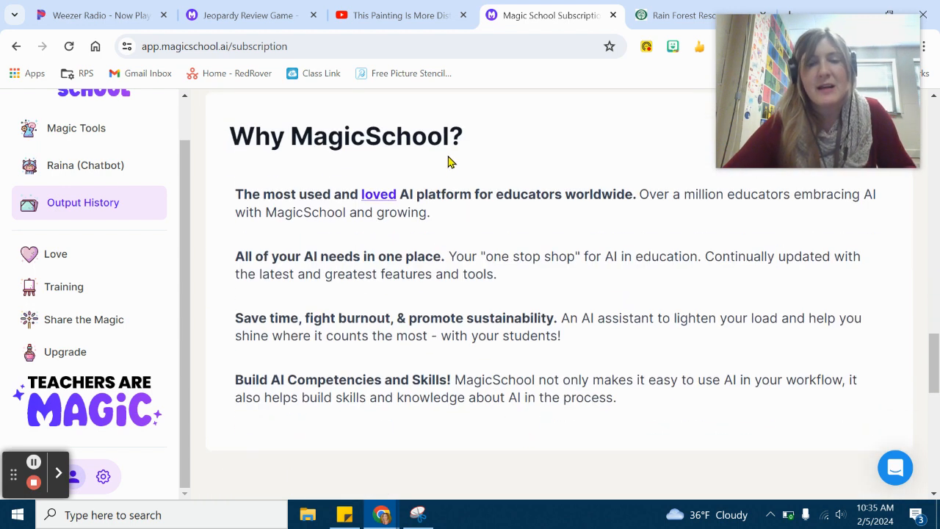
Expand the FAQ answer on whether MagicSchool is still free for teachers.
scroll(445, 176, "down", 4)
scroll(494, 287, "down", 2)
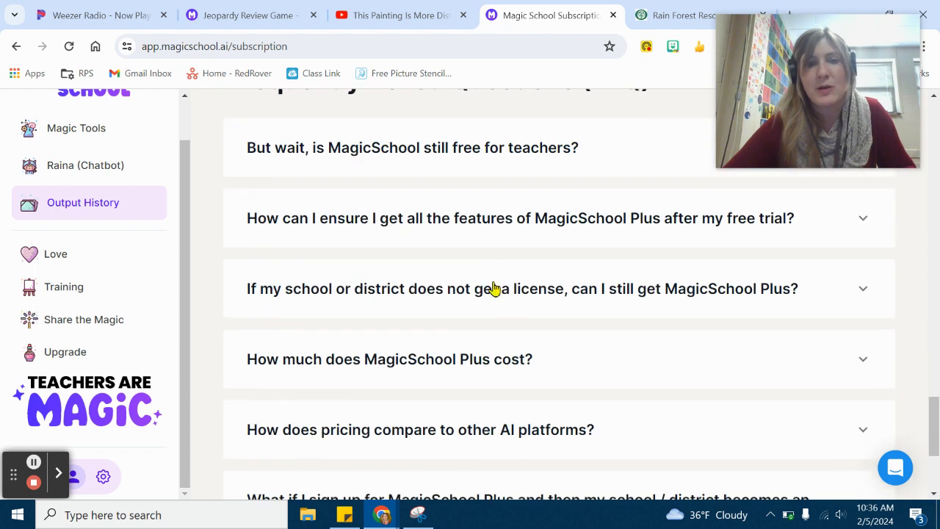
left_click(446, 160)
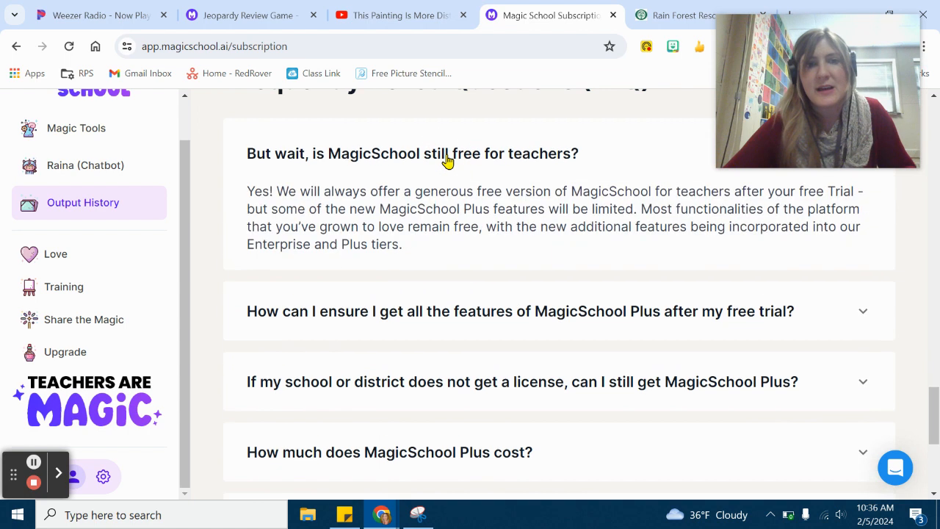
Expand the FAQ answer on how pricing compares to other AI platforms and read it alongside the remaining questions.
scroll(446, 160, "down", 4)
left_click(493, 241)
scroll(493, 243, "down", 2)
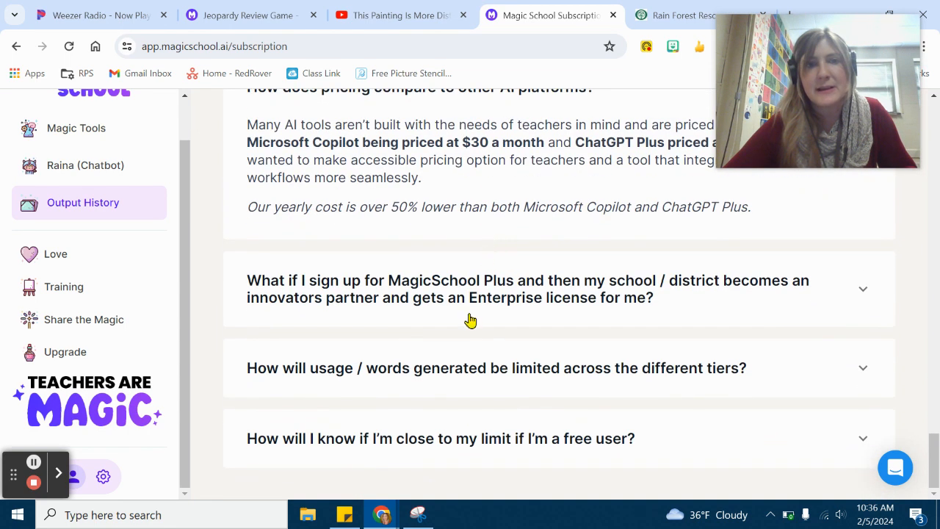
scroll(469, 314, "up", 2)
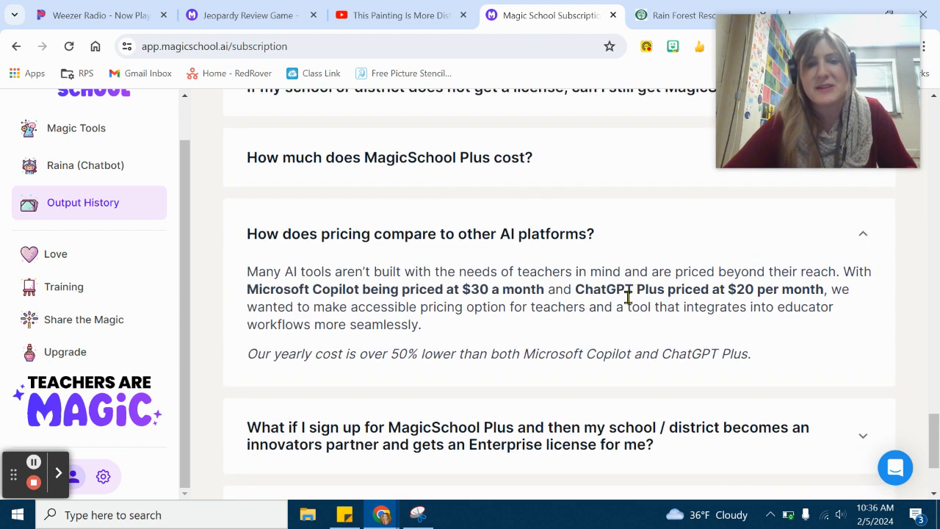
Leave the subscription page for the Magic Tools list and look over the favorite tools through Make it Relevant!
scroll(357, 327, "up", 15)
scroll(73, 246, "up", 1)
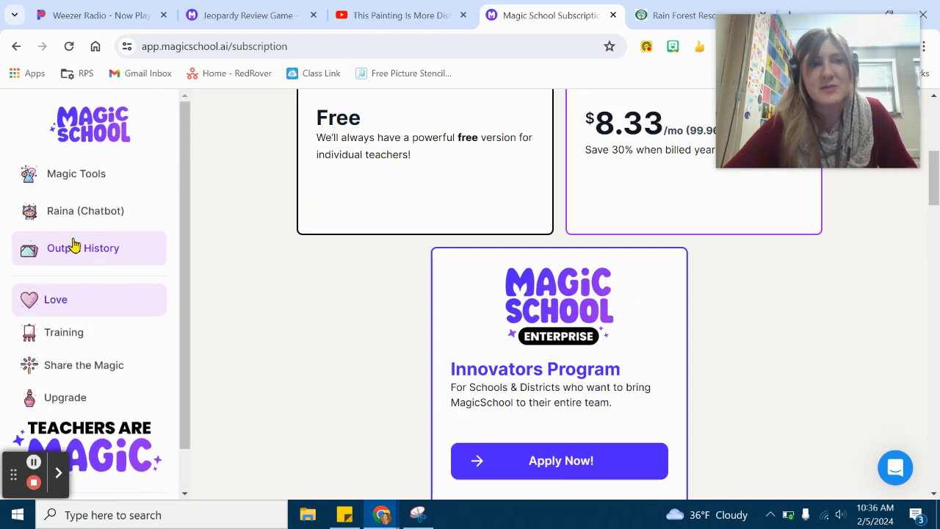
left_click(84, 187)
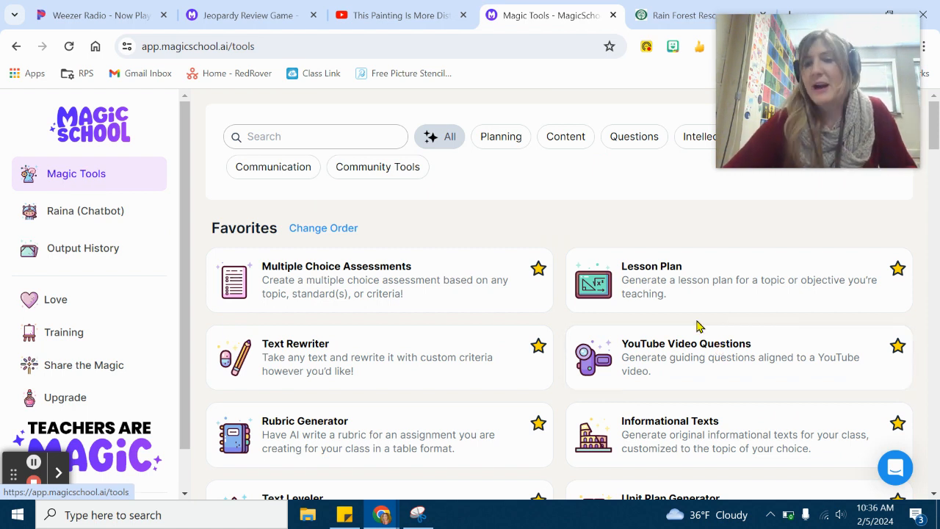
scroll(704, 346, "down", 2)
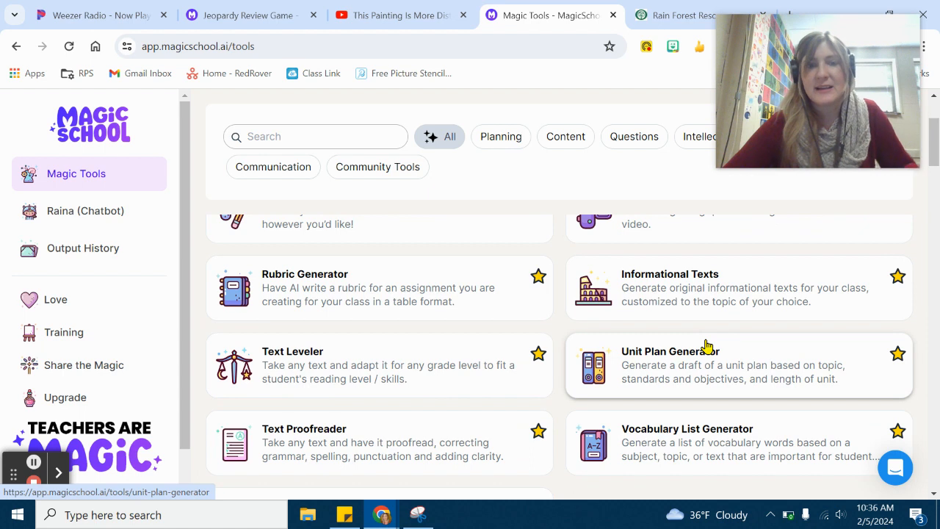
scroll(701, 352, "down", 1)
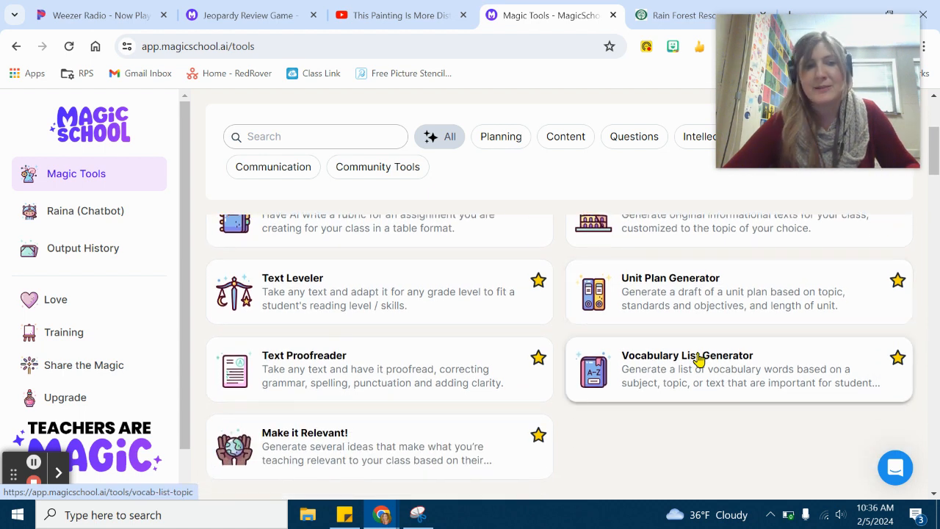